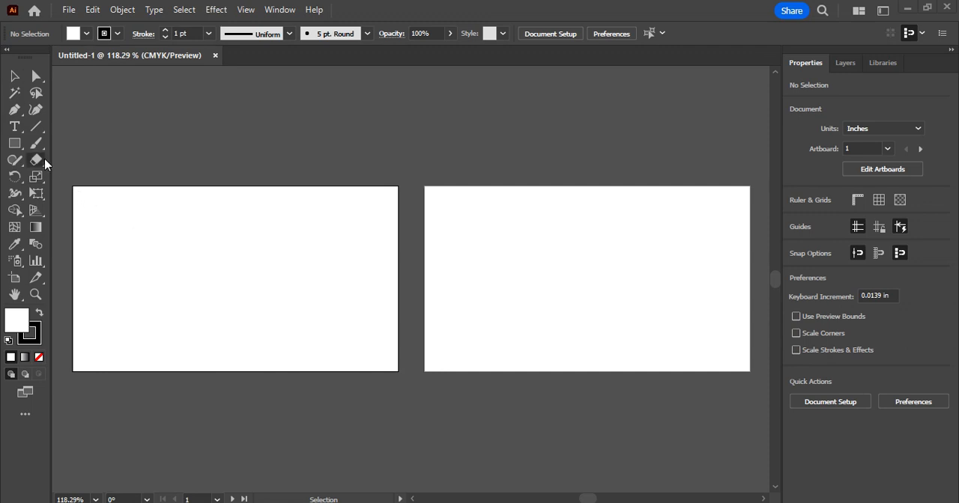
Draw a rectangle about 3.5 by 0.47 in across the upper part of the first artboard and fill it with CMYK Yellow
left_click(14, 145)
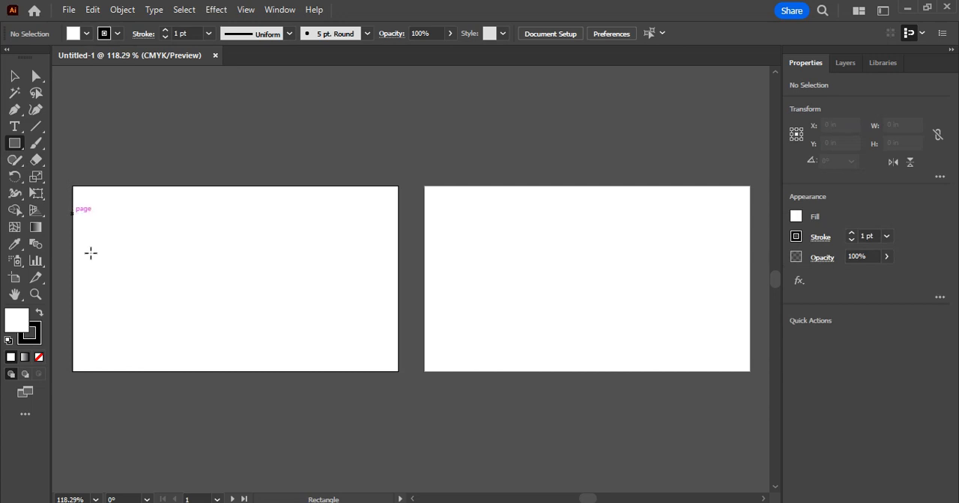
mouse_move(73, 214)
left_mouse_down()
mouse_move(200, 261)
mouse_move(397, 257)
left_mouse_up()
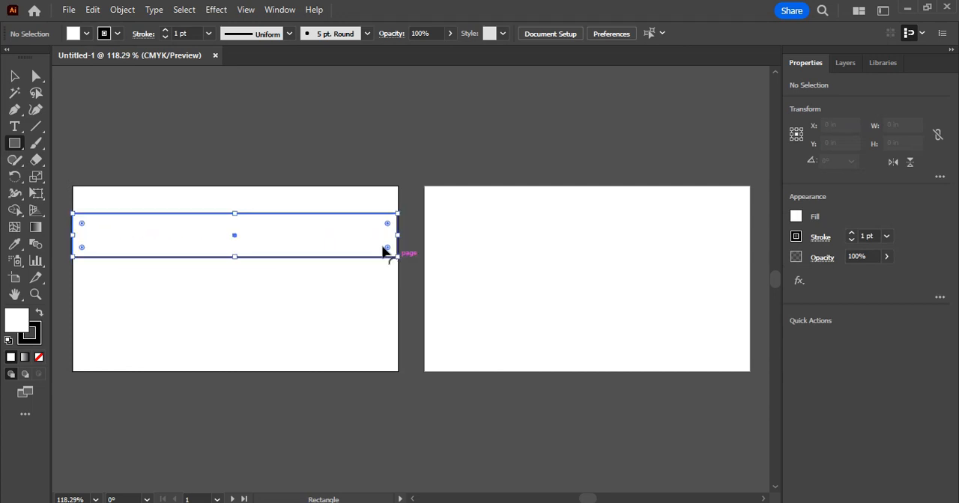
left_click(86, 34)
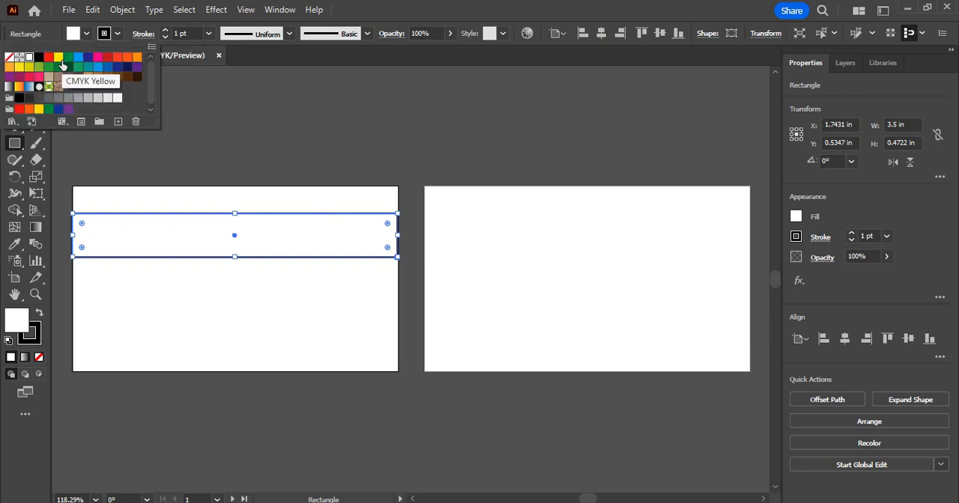
left_click(61, 62)
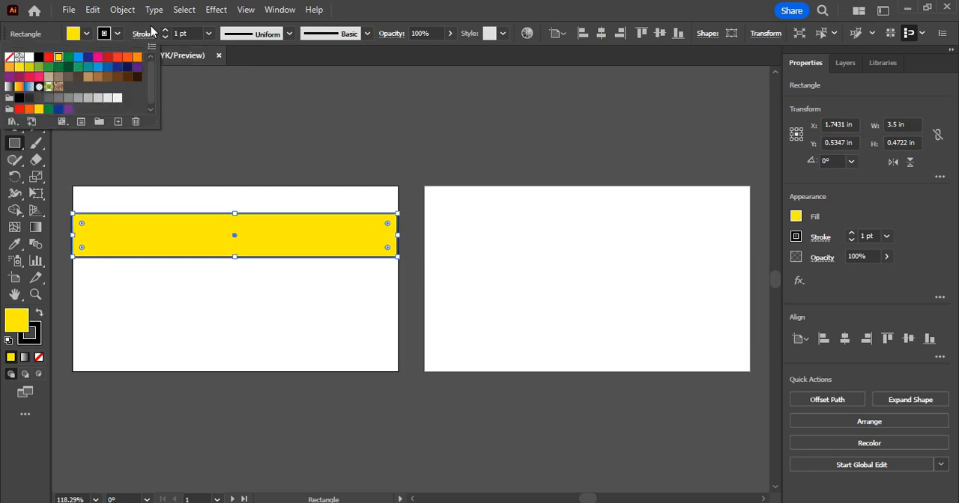
Set the yellow rectangle's stroke to None
left_click(114, 33)
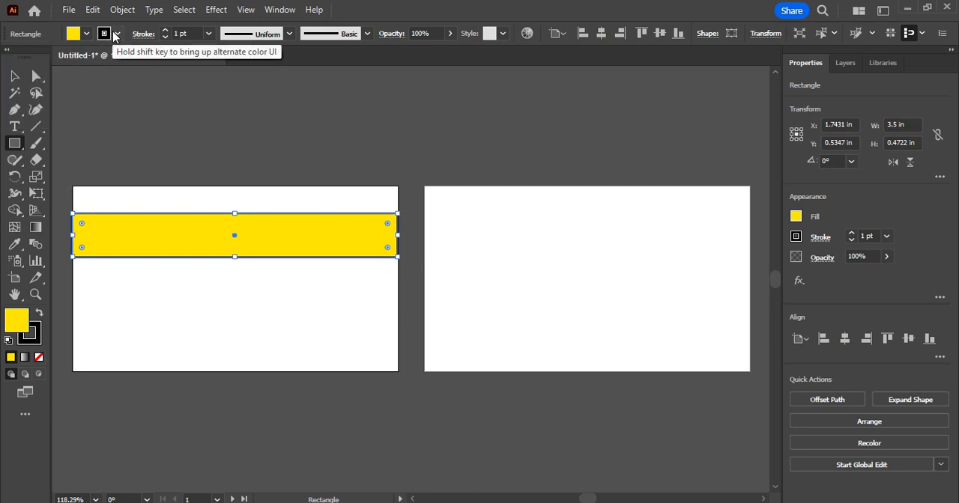
left_click(115, 34)
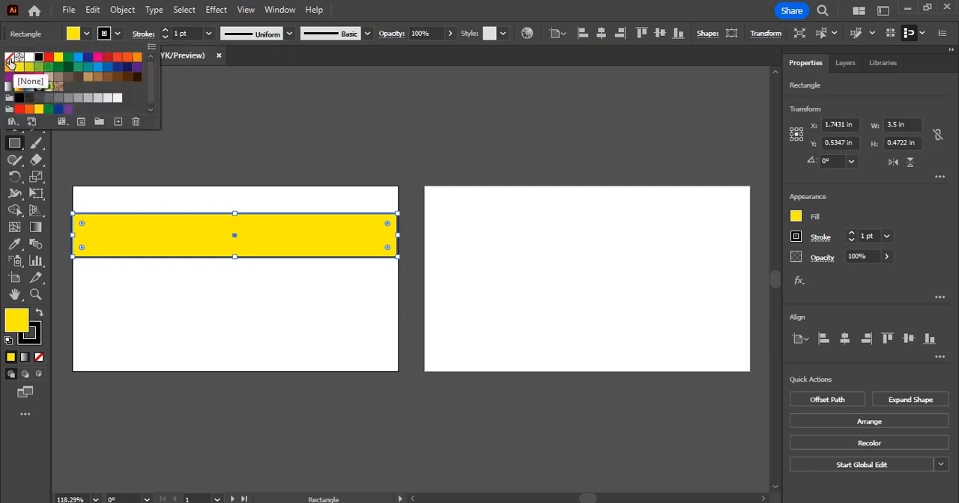
left_click(9, 58)
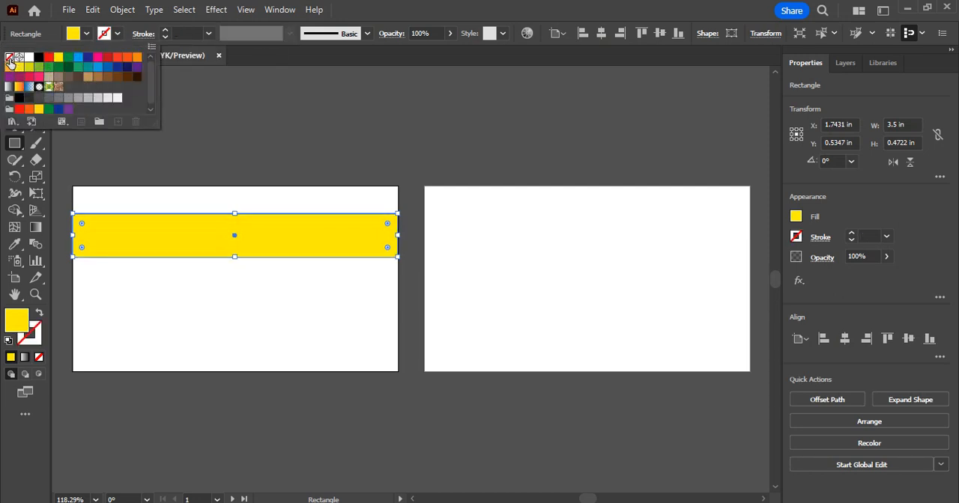
left_click(207, 36)
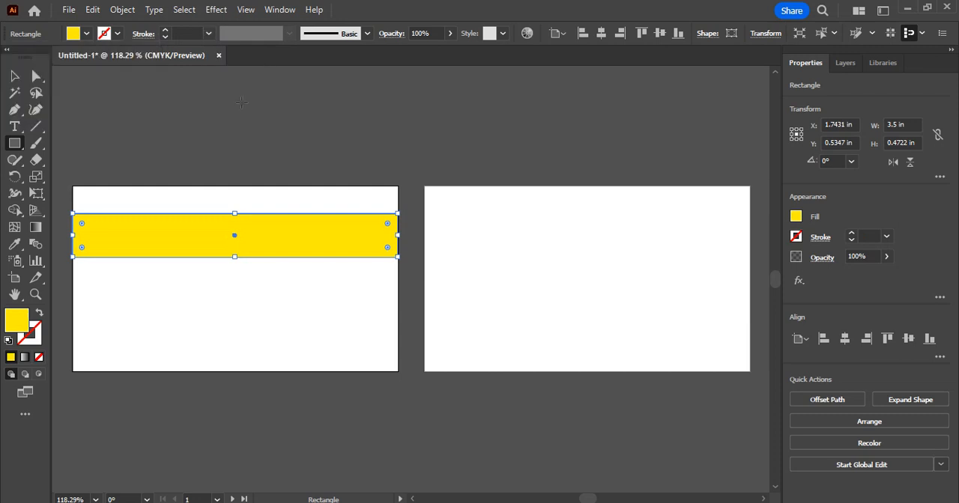
left_click(265, 124)
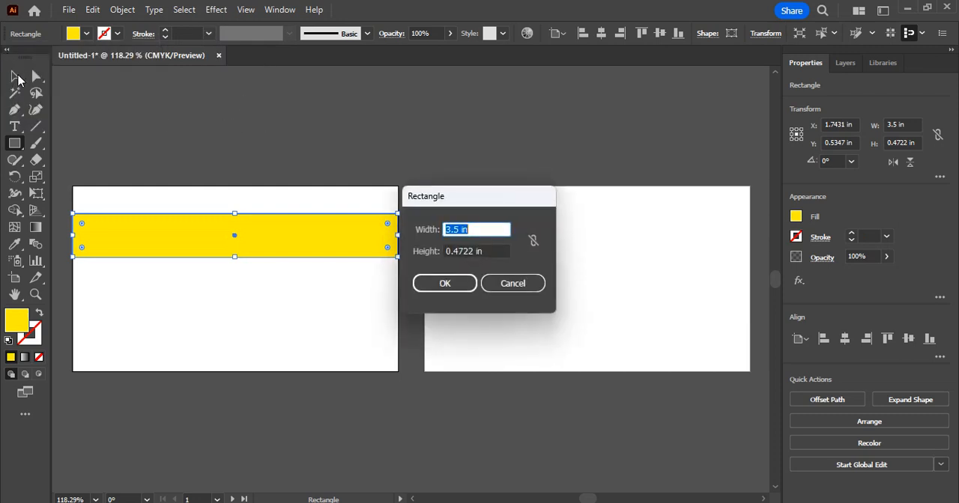
left_click(514, 286)
left_click(312, 120)
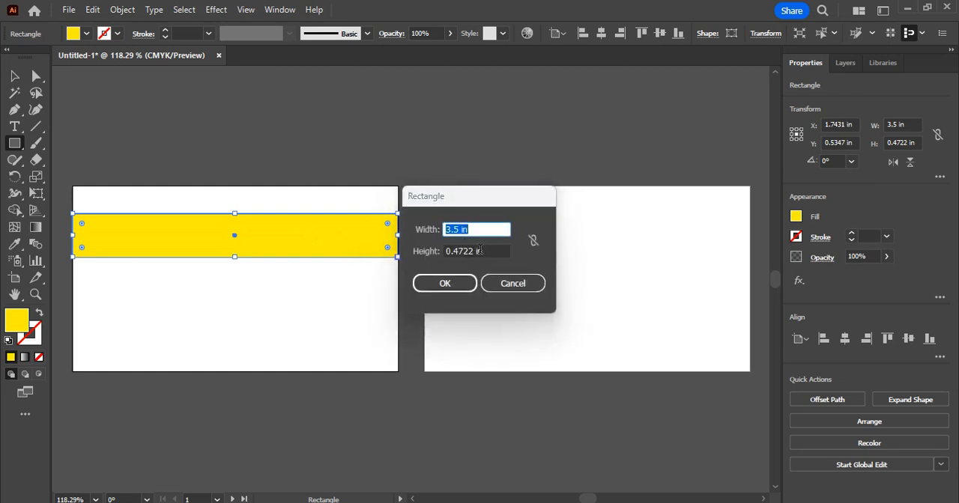
left_click(513, 284)
Deselect the rectangle, switch to the Nudi 4.0 document and copy its first line, "॥ಶ್ರೀ ಲಕ್ಷ್ಮೀ ದೇವಿ ಪ್ರಸನ್ನ॥"
left_click(37, 78)
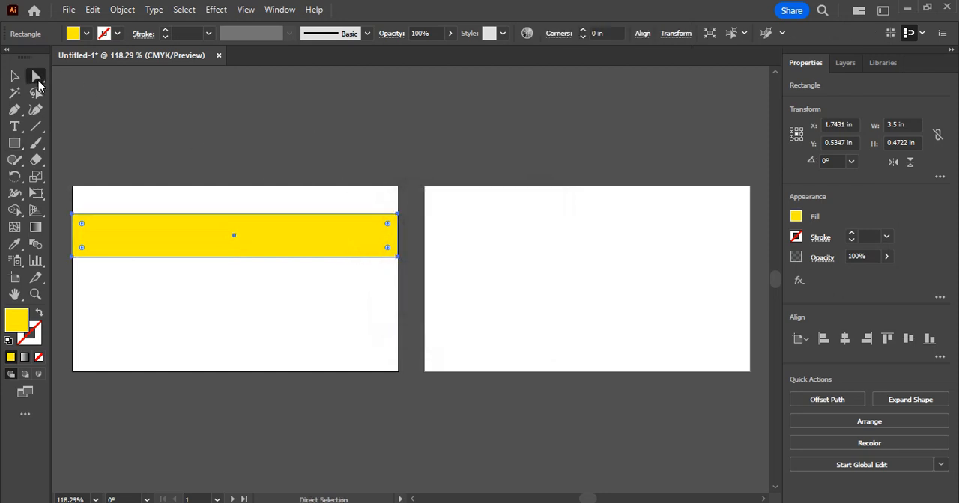
left_click(164, 117)
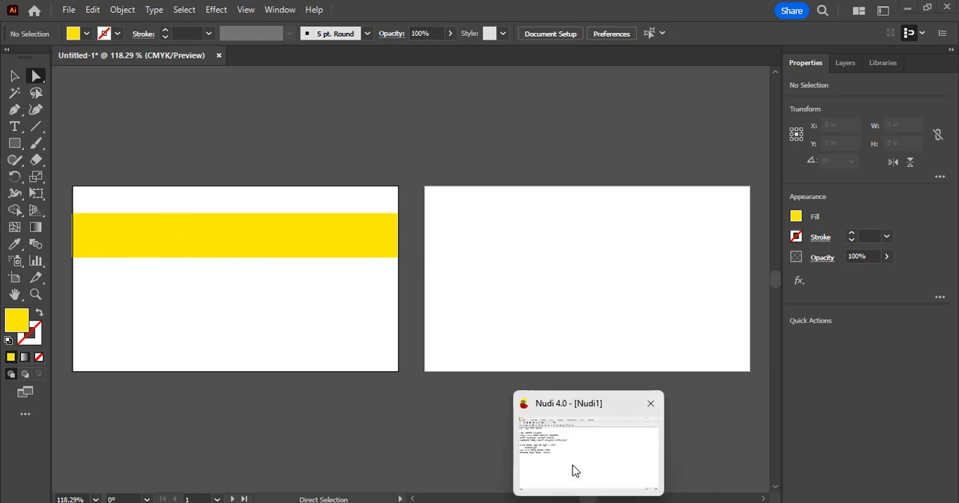
left_click(574, 469)
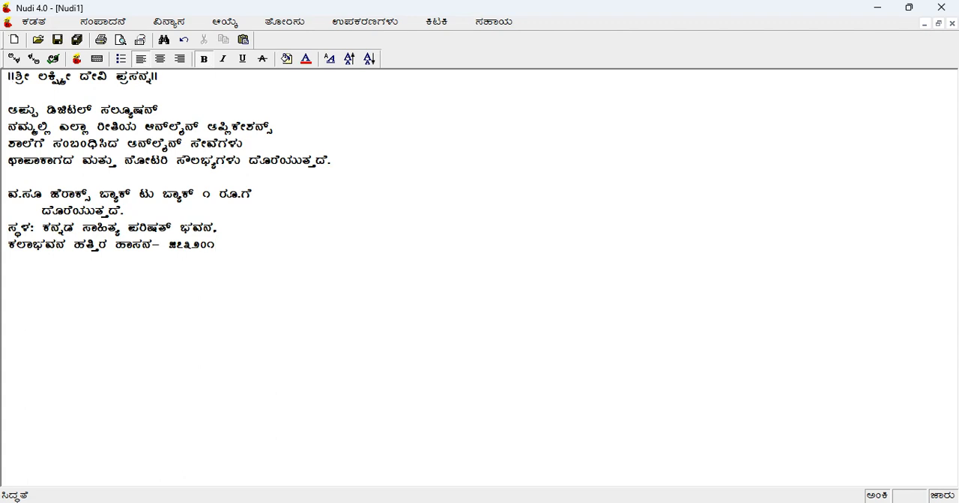
left_click_drag(9, 74, 231, 79)
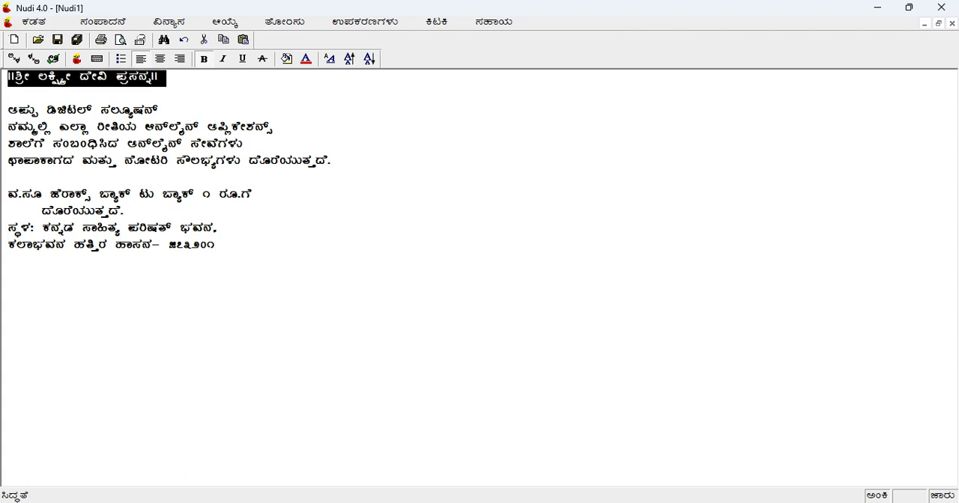
mouse_move(618, 502)
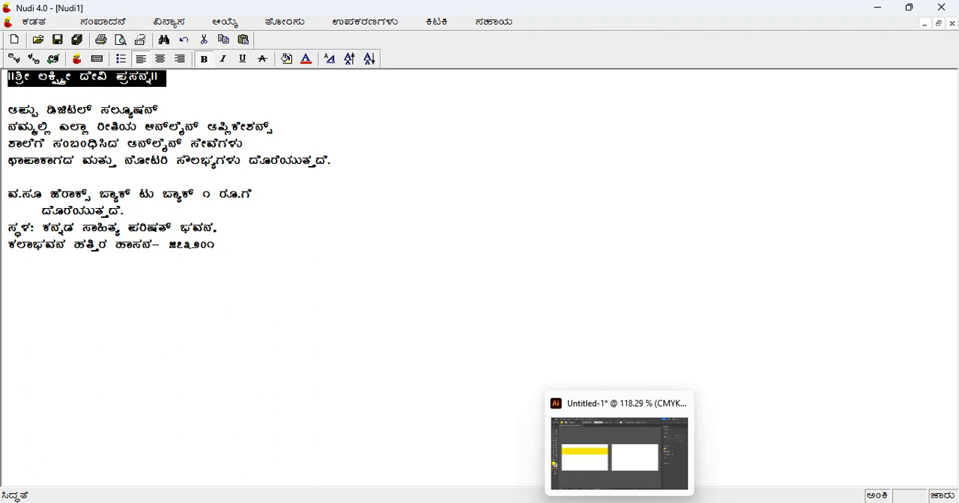
Switch back to Illustrator and paste the copied line as point text above the yellow band on the first artboard
left_click(612, 480)
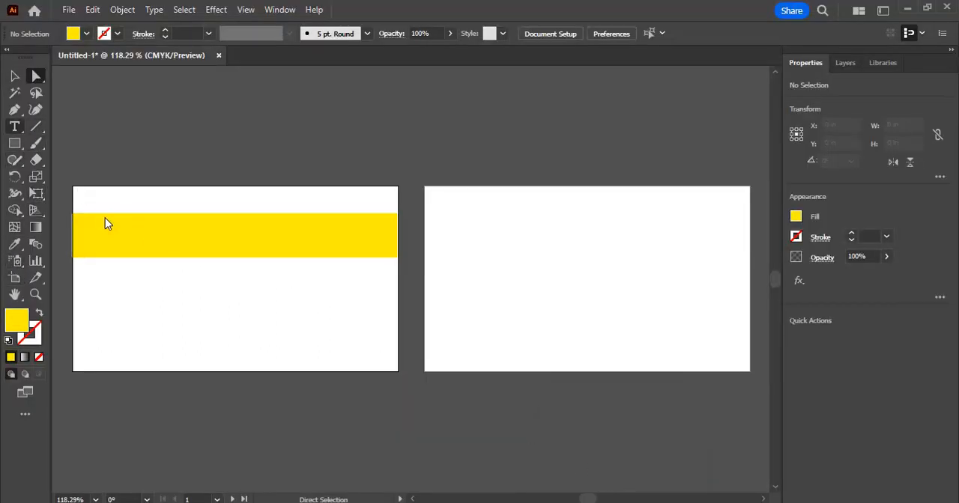
key("t")
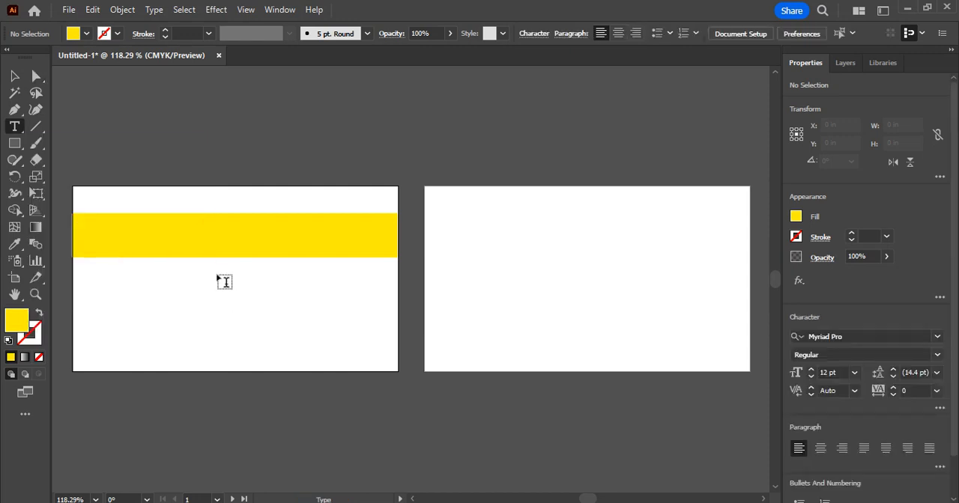
left_click(85, 203)
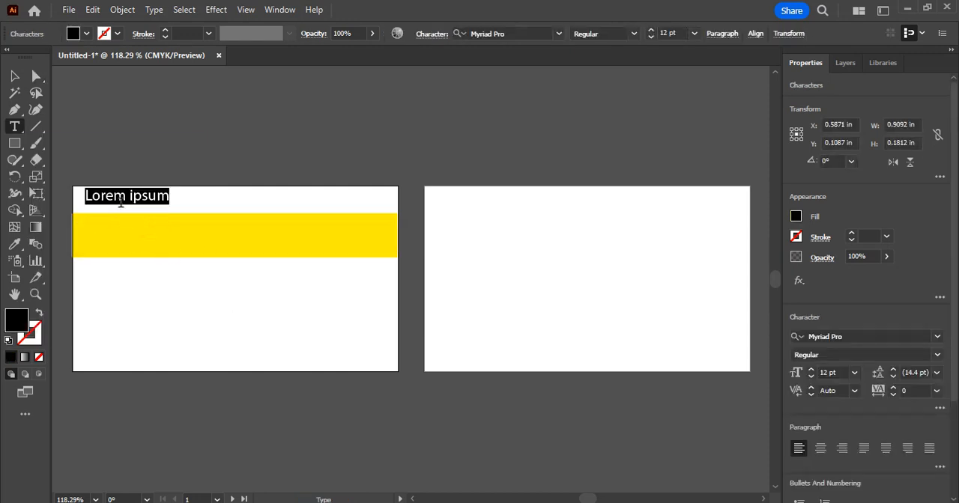
type("V")
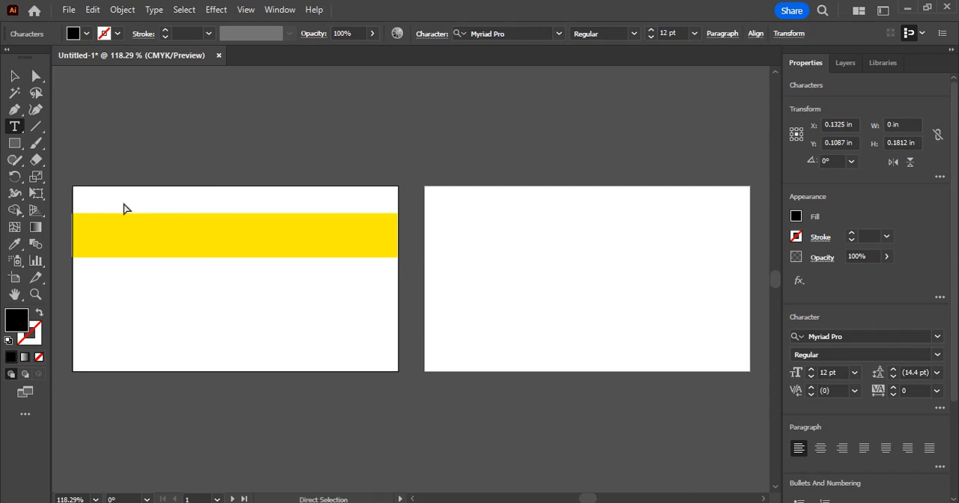
key("ctrl+v")
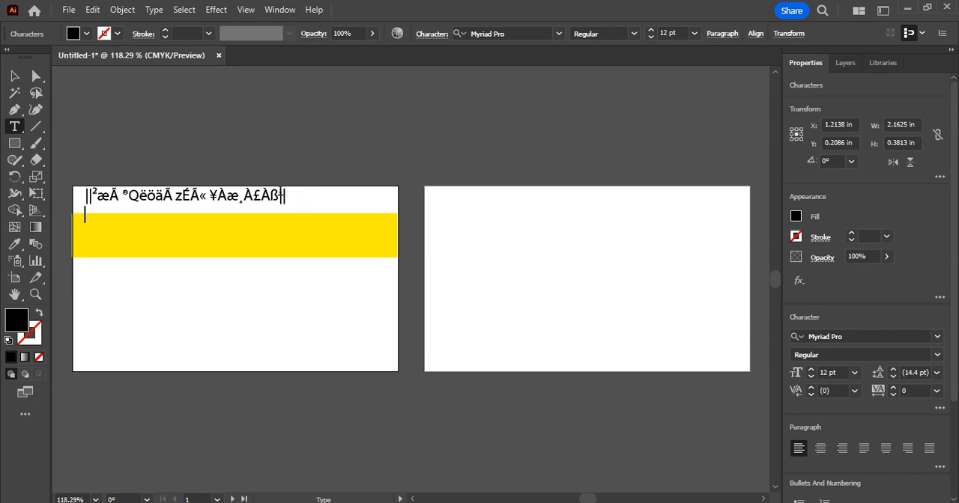
Change the font of the pasted line to Nudi 06 k
left_click_drag(286, 195, 94, 203)
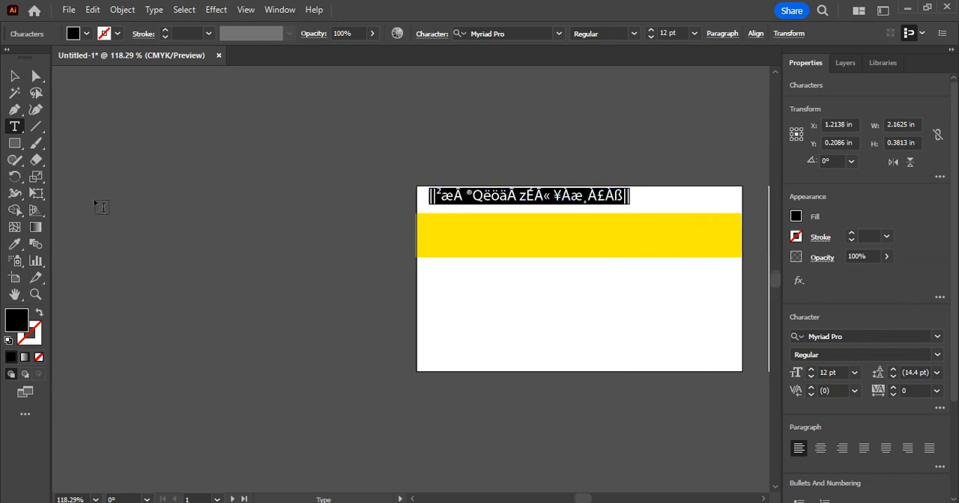
left_click(936, 337)
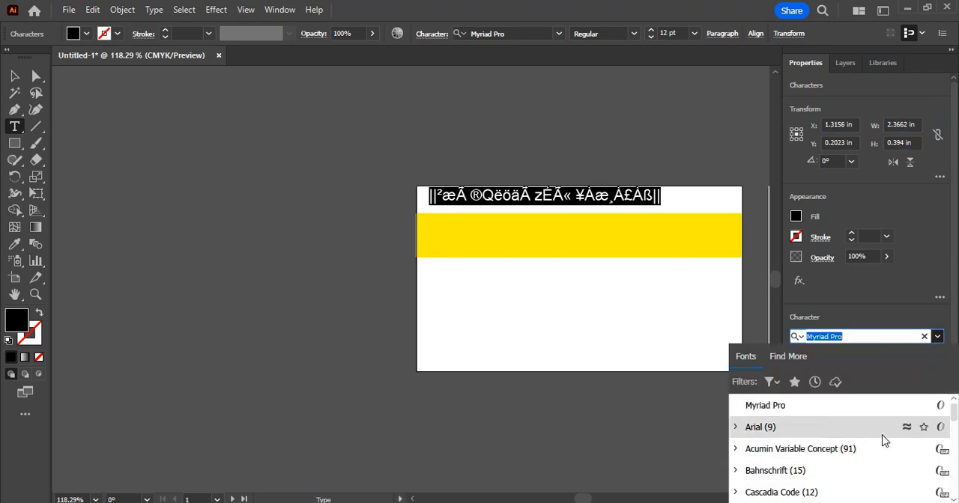
scroll(901, 475, "down", 3)
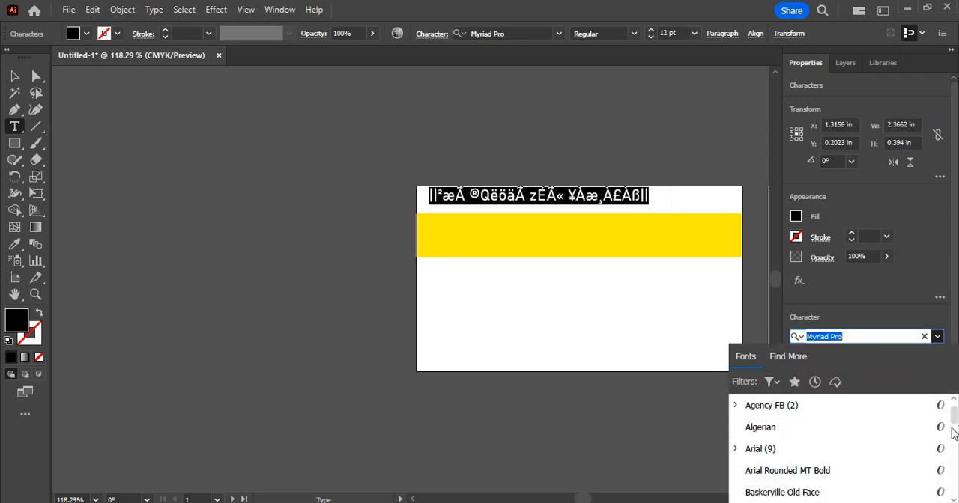
scroll(953, 433, "down", 15)
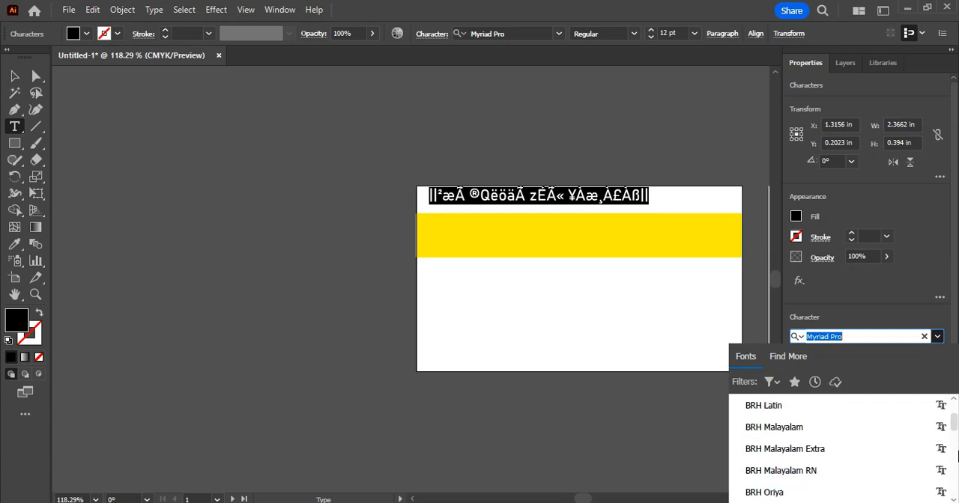
scroll(956, 455, "down", 15)
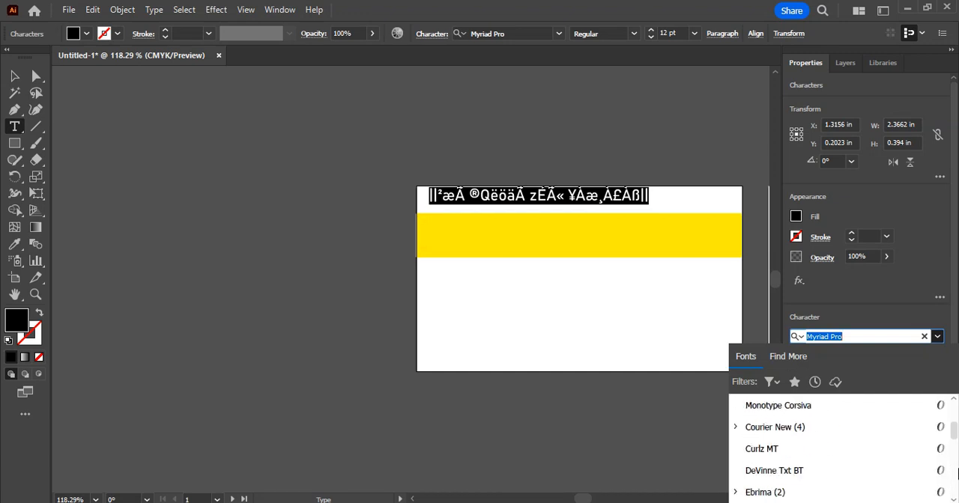
scroll(957, 472, "down", 15)
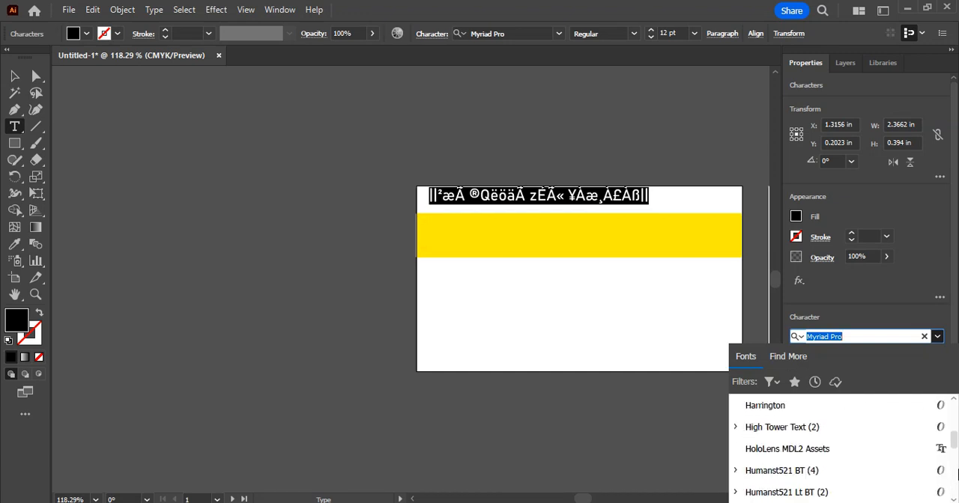
scroll(957, 472, "down", 15)
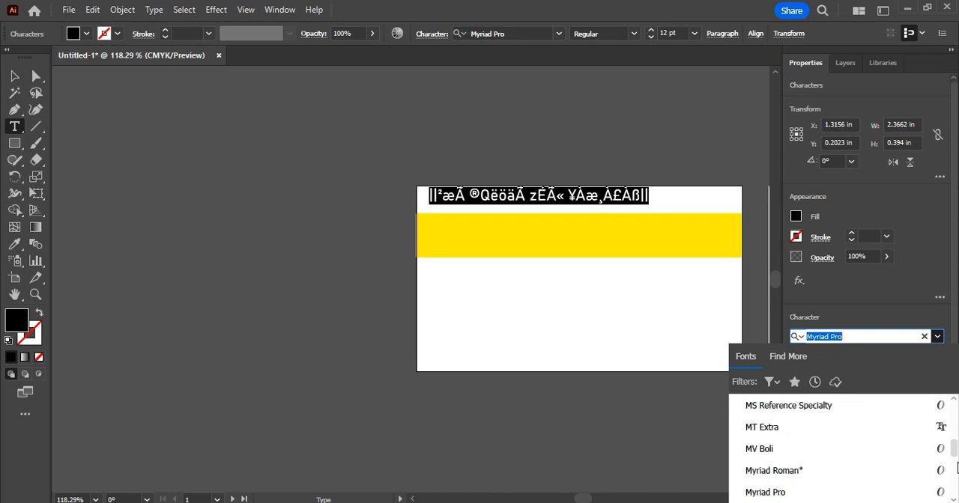
scroll(957, 467, "down", 4)
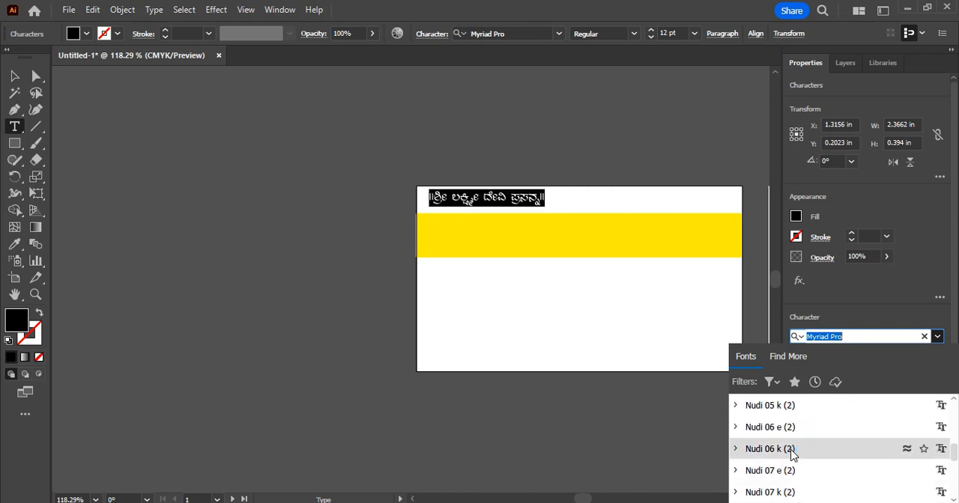
left_click(792, 451)
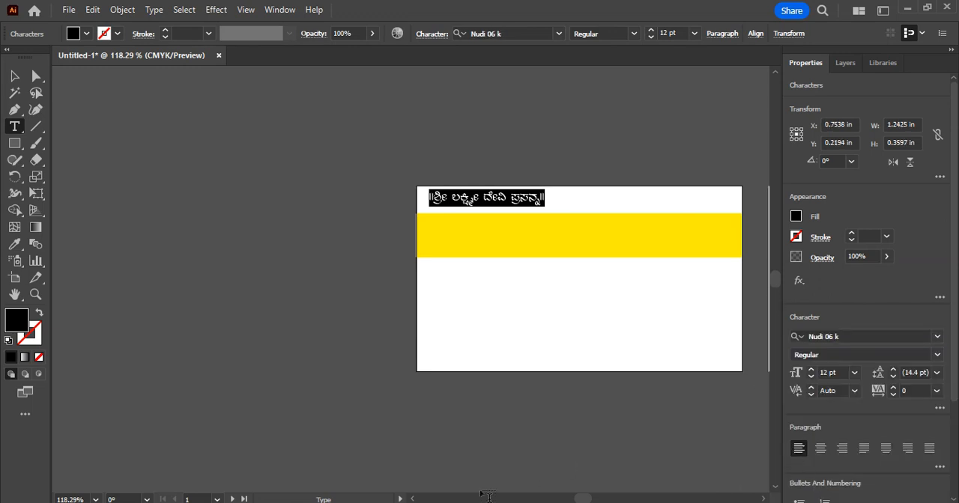
Move the Kannada line to the middle of the artboard's top margin, at about X 1.74 in, Y 0.18 in
scroll(764, 499, "right", 6)
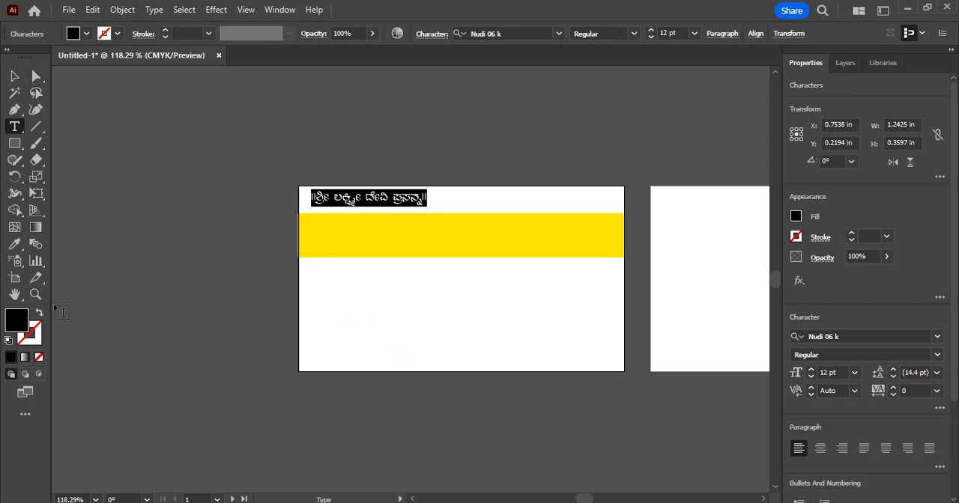
left_click(14, 76)
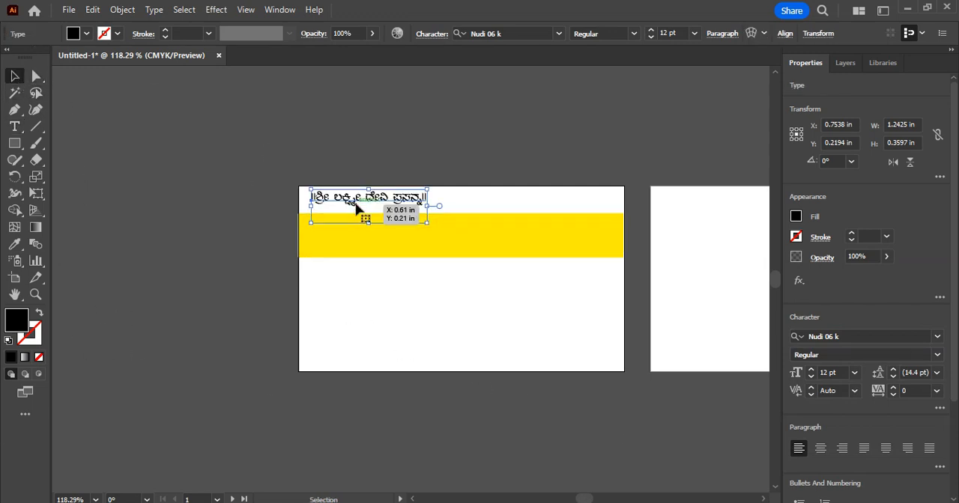
left_click_drag(357, 209, 449, 196)
Set the whole Kannada line above the yellow band to the Bold font style
left_click(14, 127)
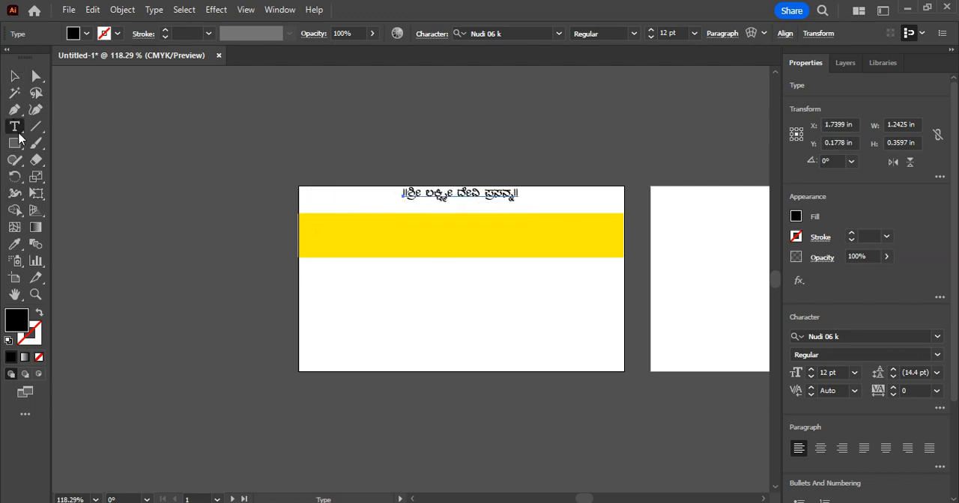
left_click(402, 193)
left_click_drag(403, 193, 557, 206)
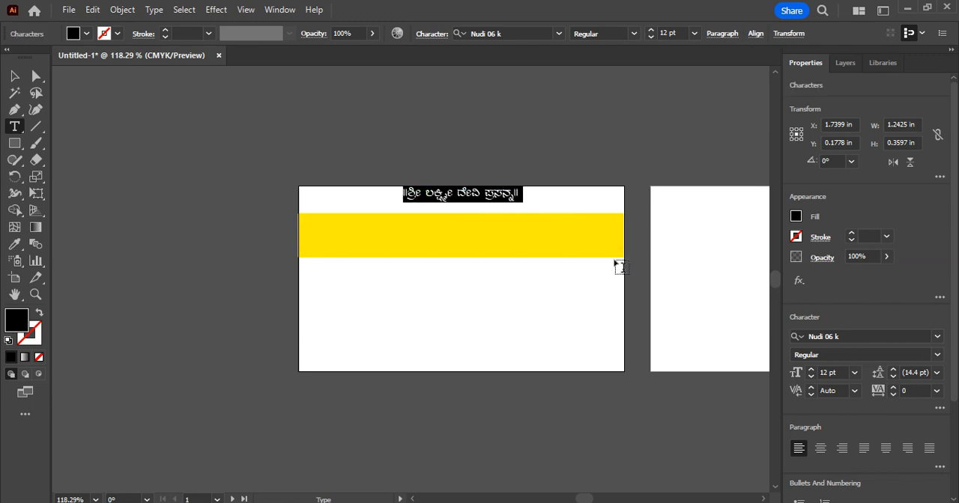
left_click(936, 356)
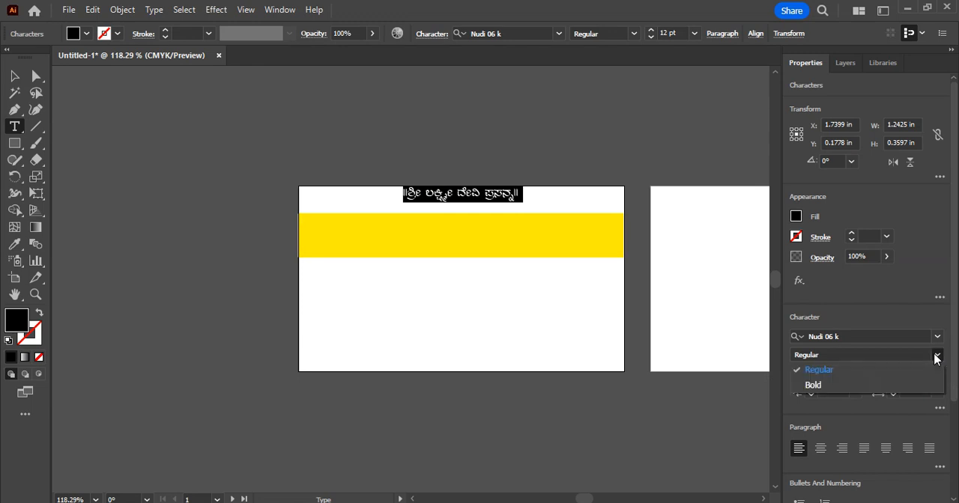
left_click(869, 386)
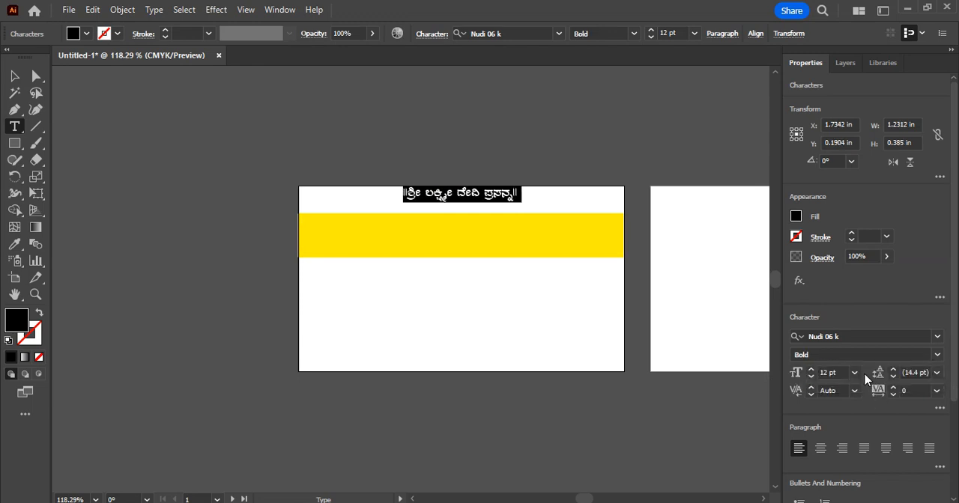
Change the fill colour of the whole Kannada line above the yellow band to red
left_click(87, 33)
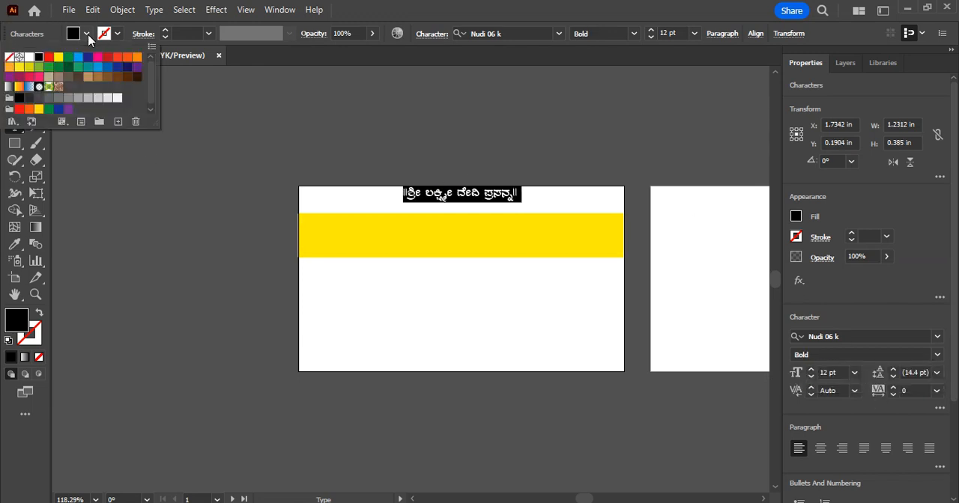
left_click(49, 58)
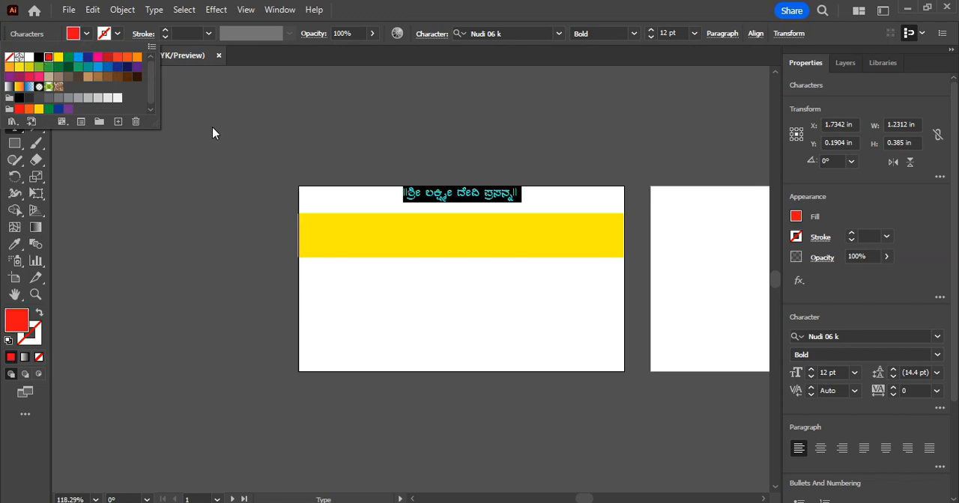
left_click(212, 133)
left_click(36, 75)
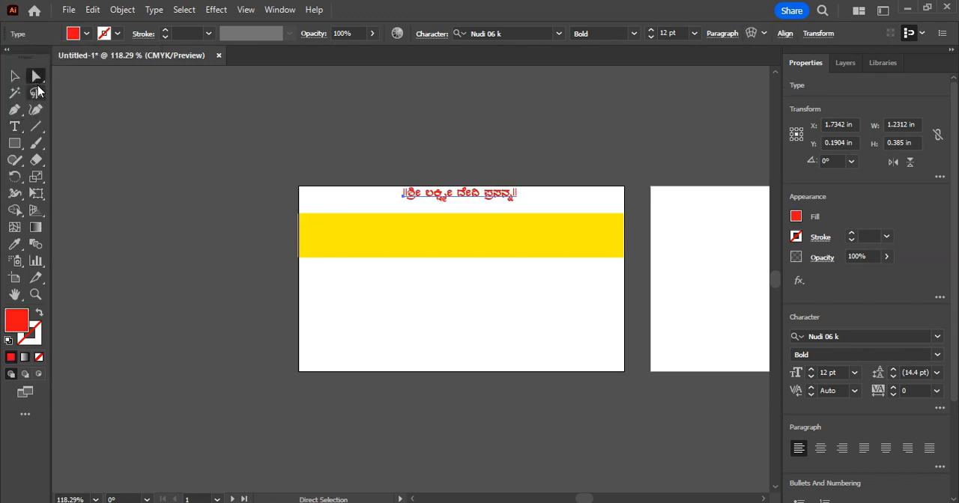
left_click(14, 79)
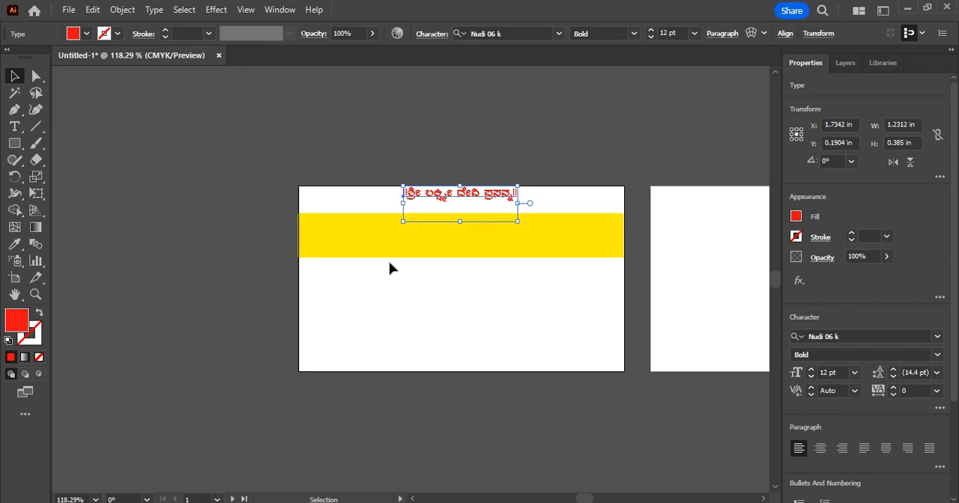
Switch to the Nudi document and copy the business name line ಅಪ್ಪು ಡಿಜಿಟಲ್ ಸಲ್ಯೂಷನ್
left_click(15, 127)
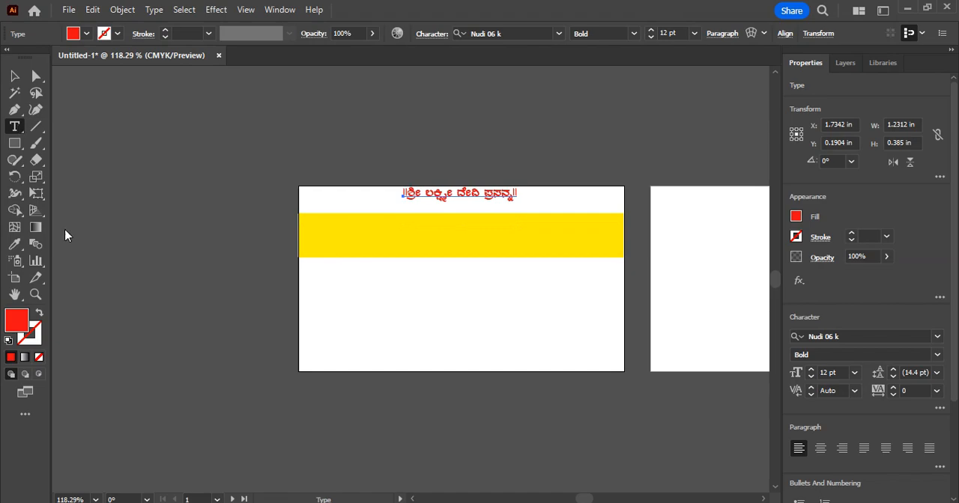
left_click(590, 502)
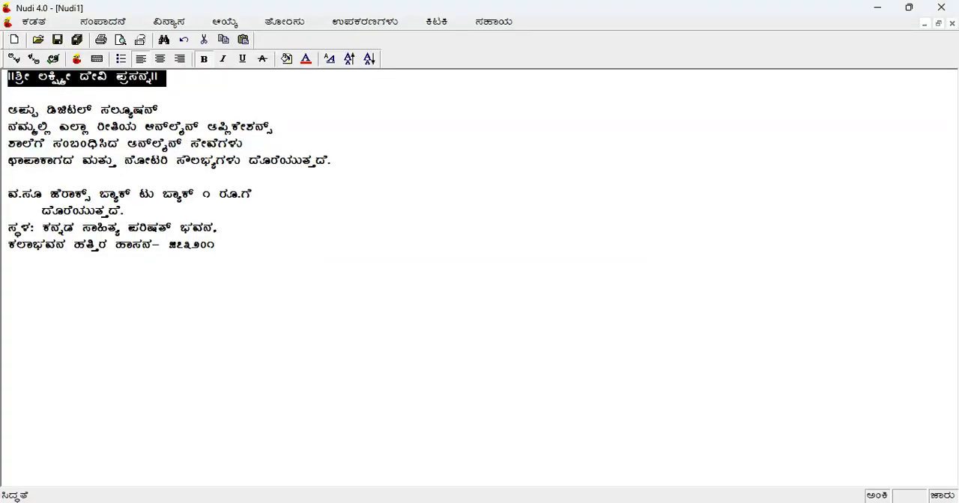
left_click_drag(9, 109, 191, 111)
key("ctrl+c")
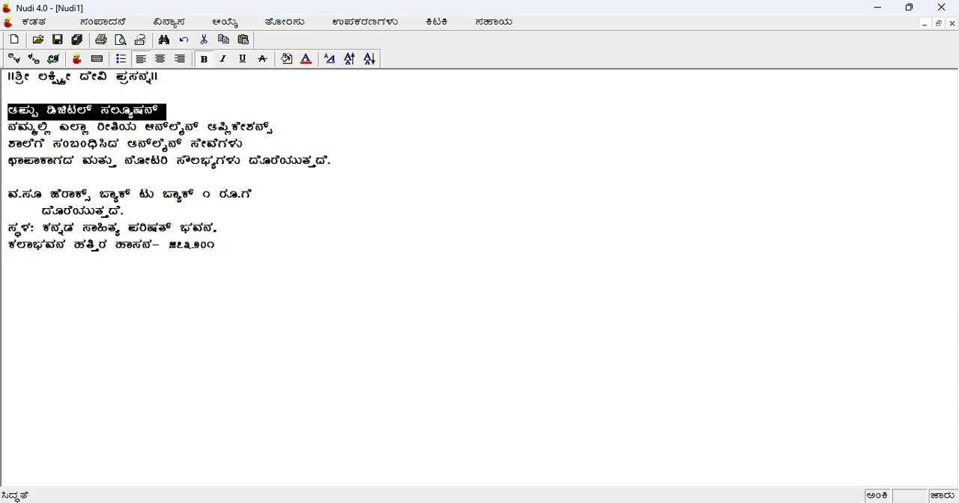
Switch back to Illustrator and paste the copied business name as point text on the yellow band
left_click(616, 483)
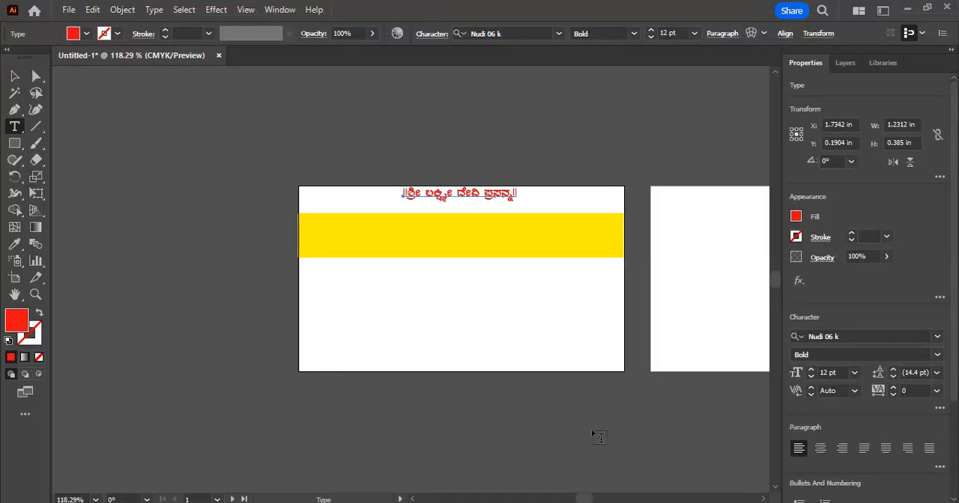
left_click(342, 241)
key("ctrl+v")
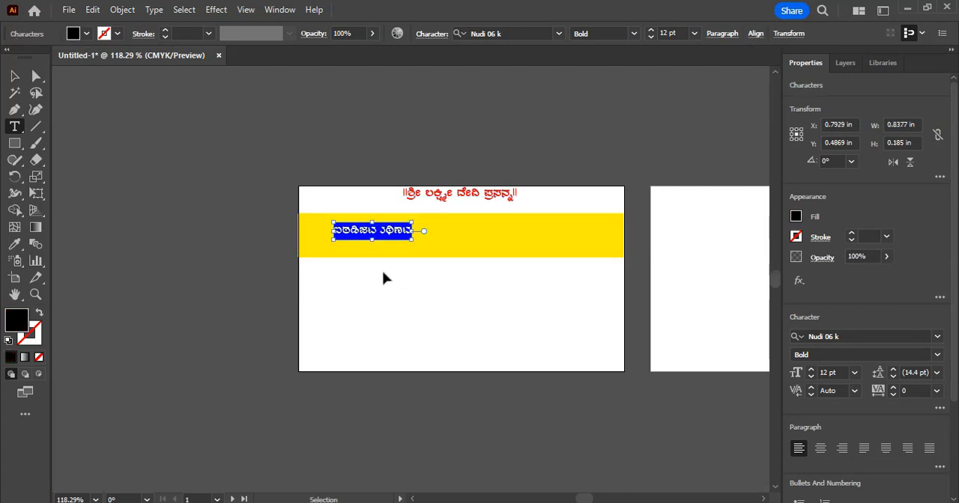
key("Return")
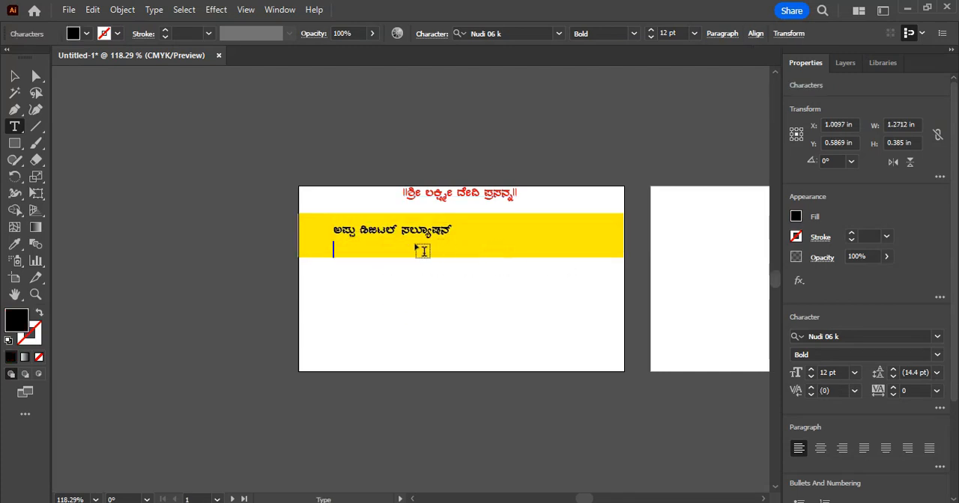
Set the business name to 21 pt and move it to the middle of the yellow band, at about X 1.81 in, Y 0.74 in
left_click_drag(336, 228, 472, 242)
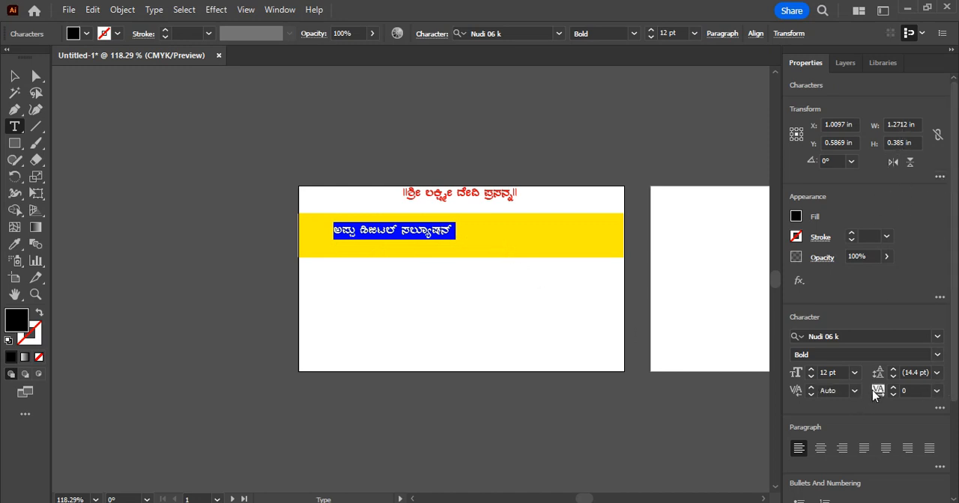
left_click(854, 373)
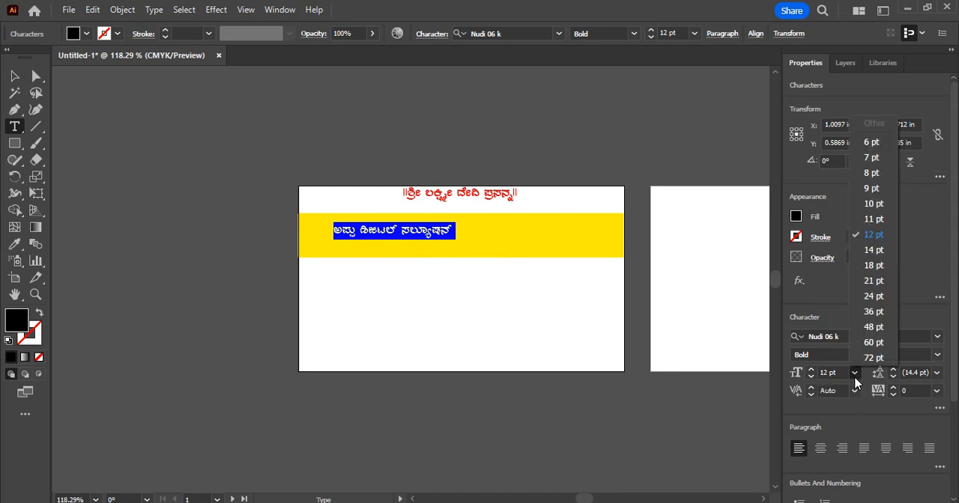
left_click(878, 285)
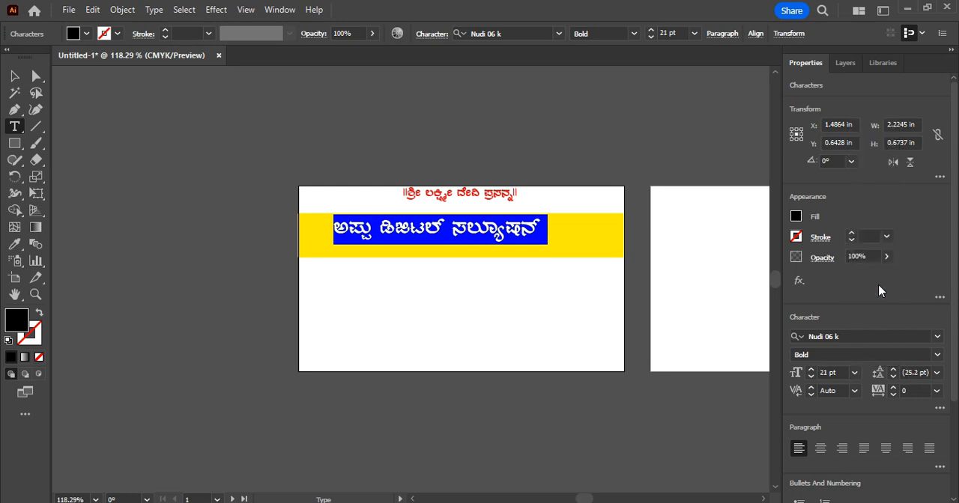
left_click(14, 76)
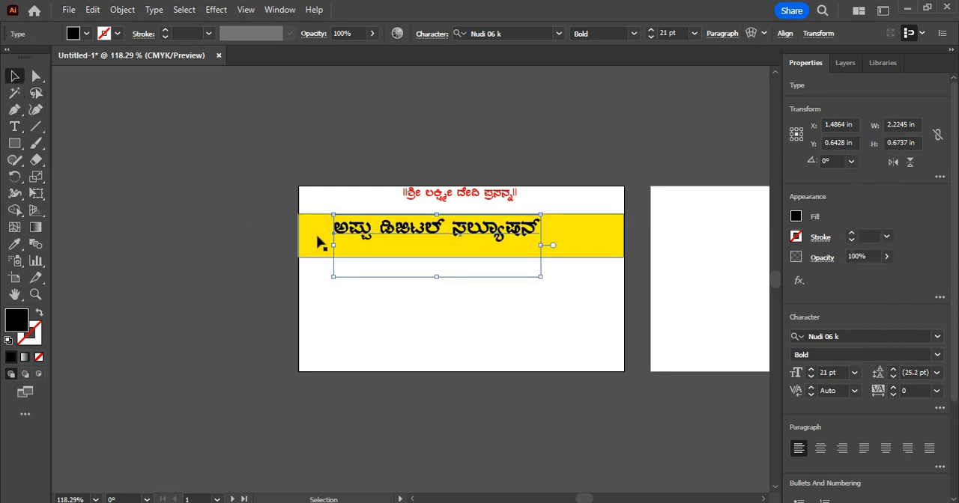
left_click_drag(415, 230, 445, 239)
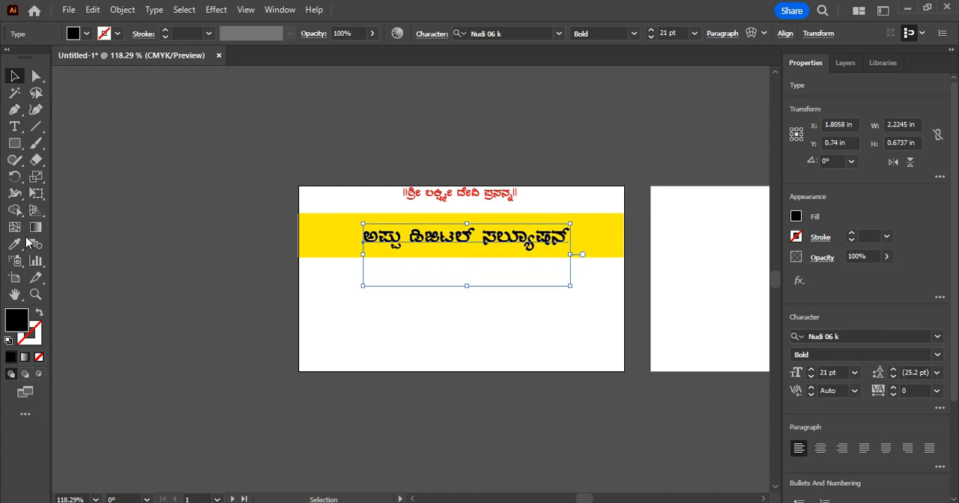
Change the fill colour of the whole business name on the yellow band to dark navy blue
left_click(14, 126)
left_click(365, 238)
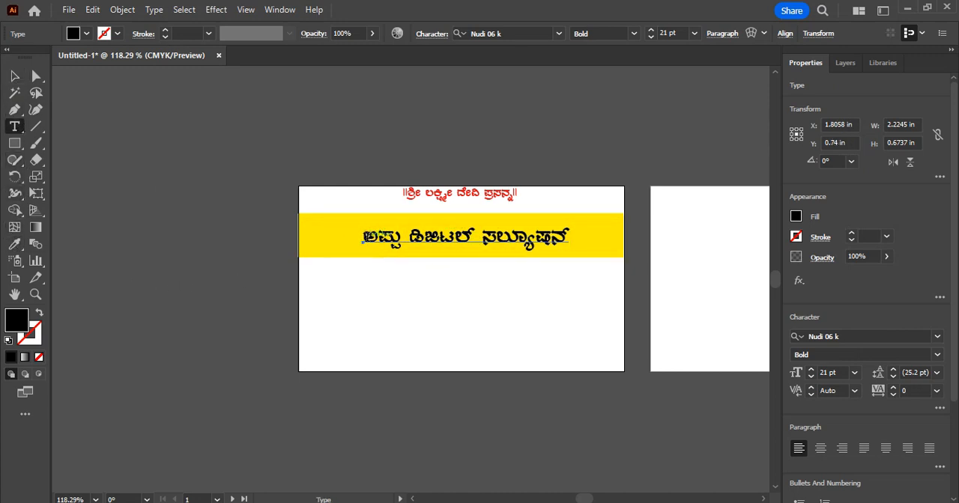
left_click_drag(364, 238, 583, 237)
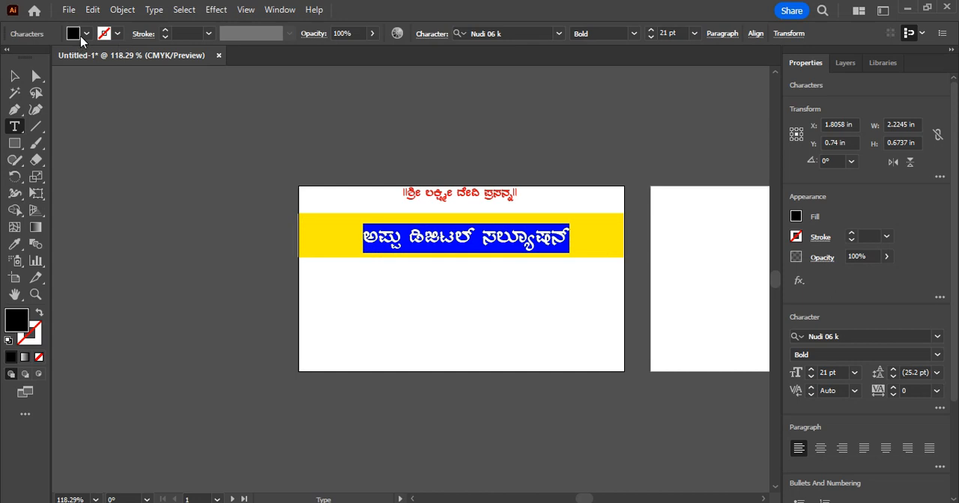
left_click(87, 34)
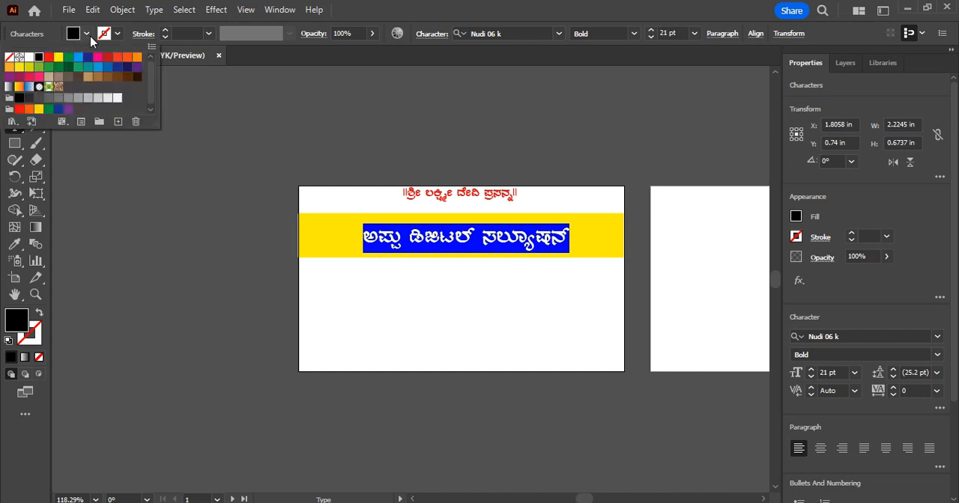
left_click(127, 68)
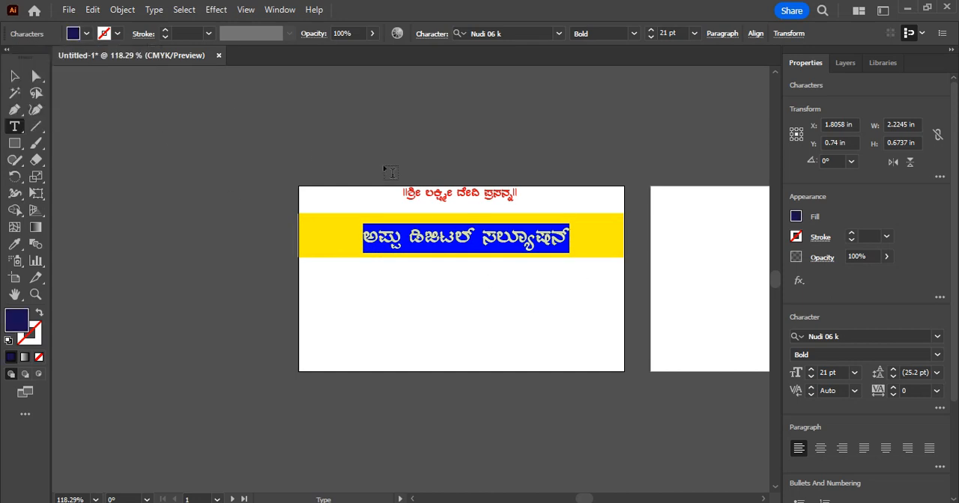
left_click(36, 78)
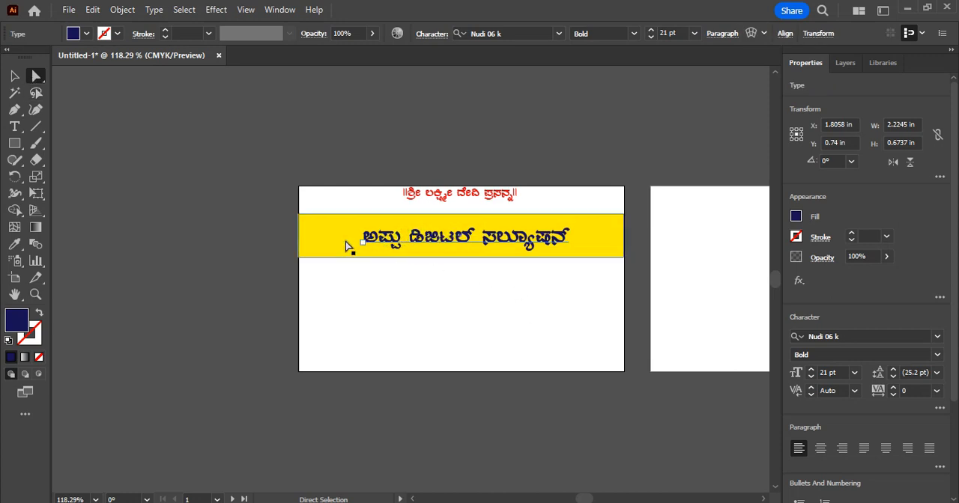
Give the whole business name on the yellow band a CMYK Magenta stroke
left_click(14, 127)
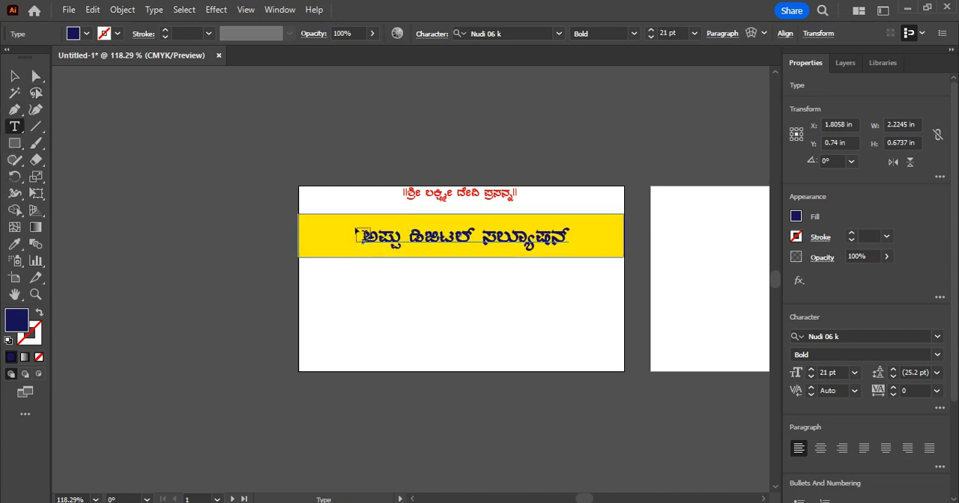
left_click(357, 234)
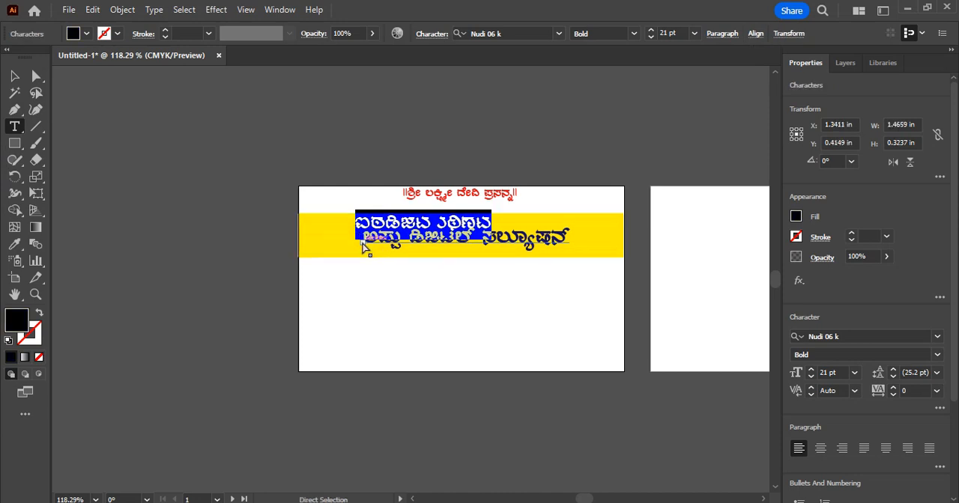
key("ctrl+z")
double_click(377, 239)
left_click_drag(376, 239, 602, 244)
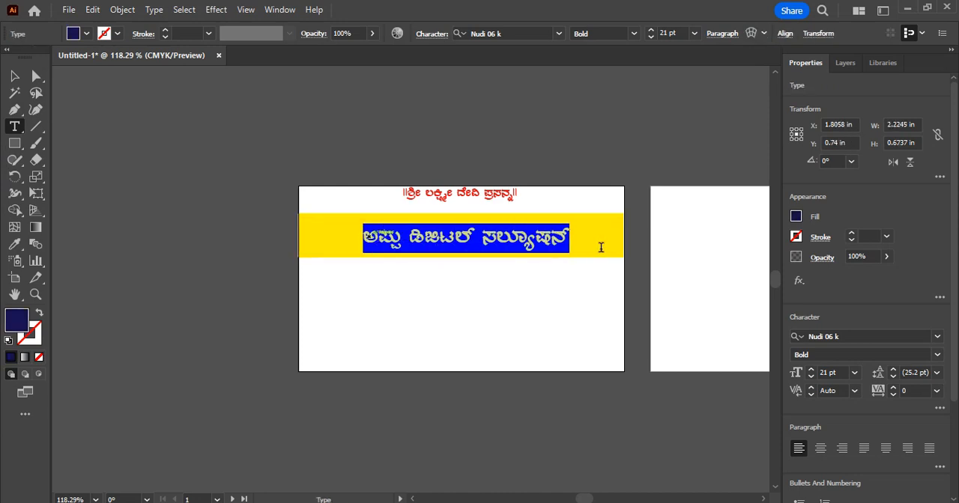
left_click(118, 33)
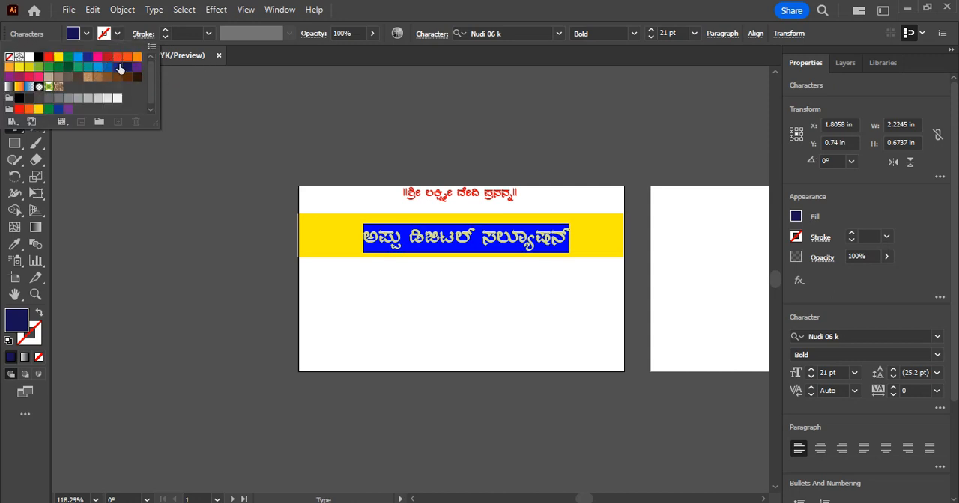
left_click(27, 71)
left_click(27, 71)
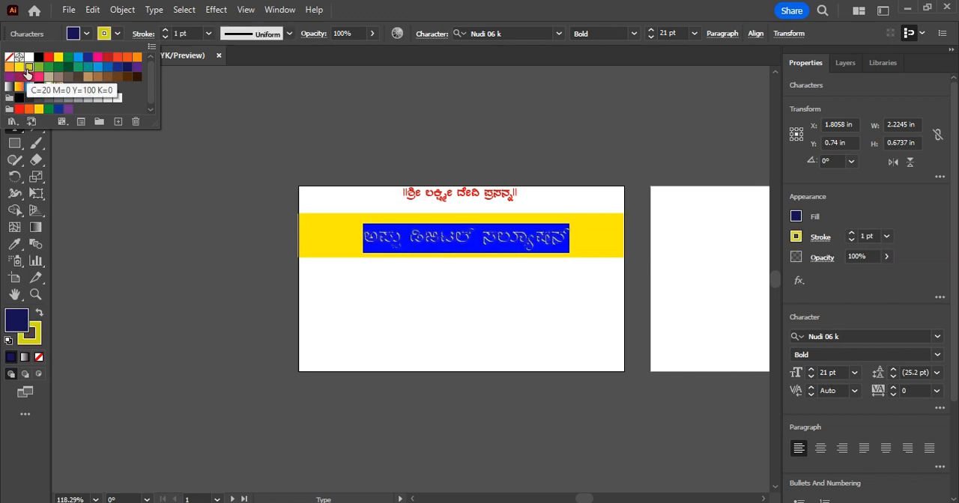
left_click(98, 58)
left_click(268, 114)
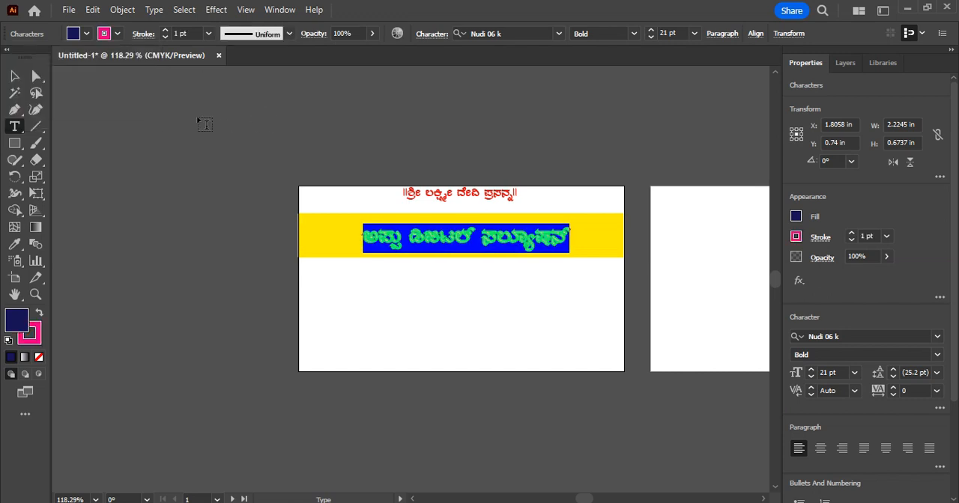
left_click(412, 282)
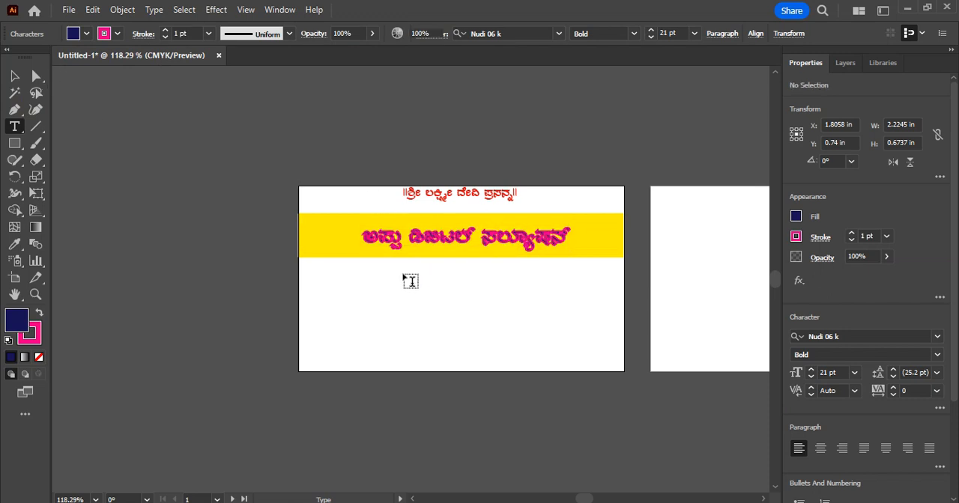
Reduce the stroke weight of the business name to 0.5 pt
left_click_drag(363, 239, 571, 240)
left_click(209, 33)
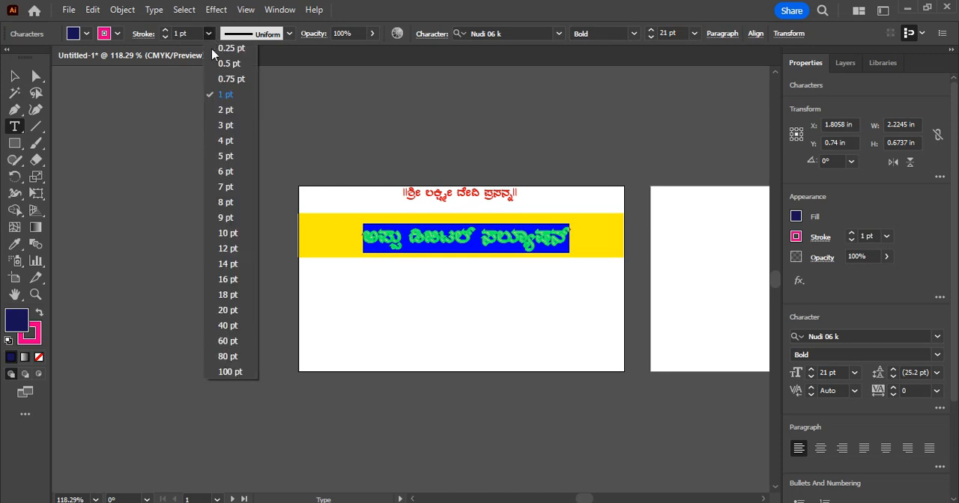
left_click(228, 65)
left_click(473, 295)
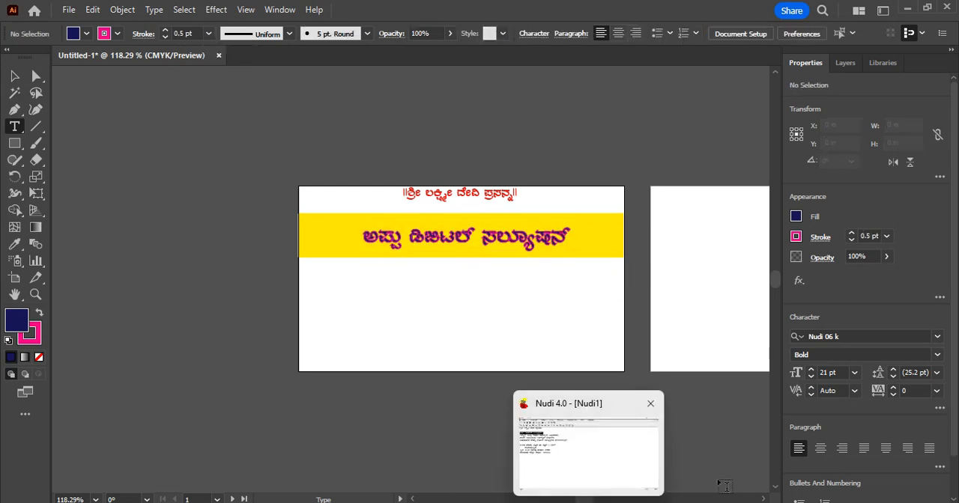
Switch to the Nudi document and copy the three lines of service text directly below the business name
mouse_move(619, 502)
left_click(569, 456)
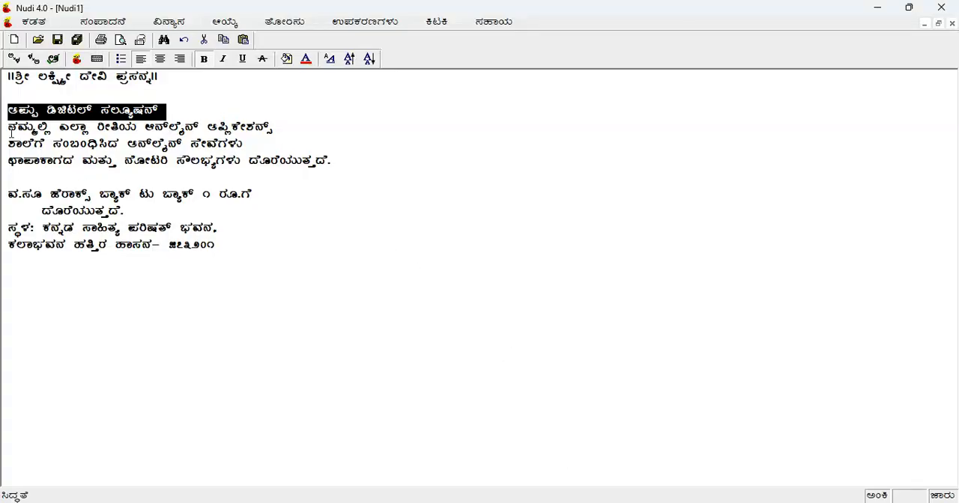
left_click(11, 129)
key("shift+End")
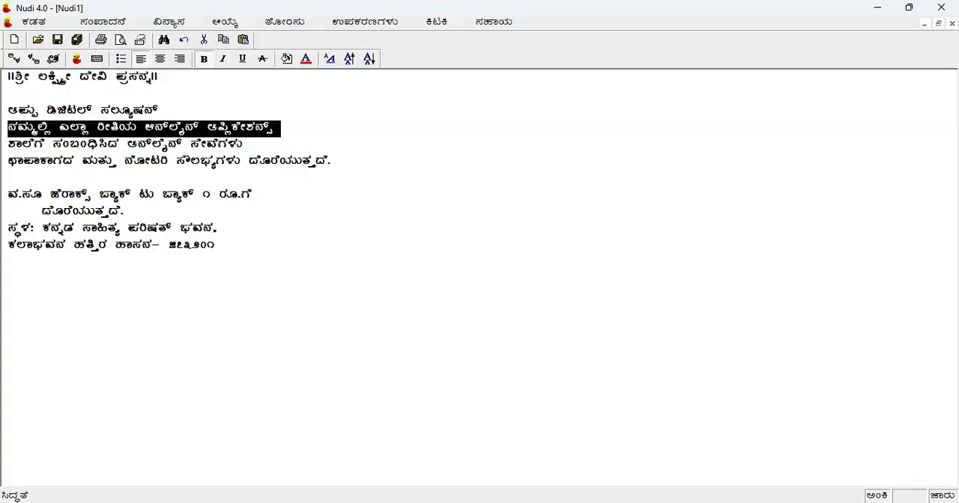
left_click(11, 128)
left_click_drag(10, 127, 298, 166)
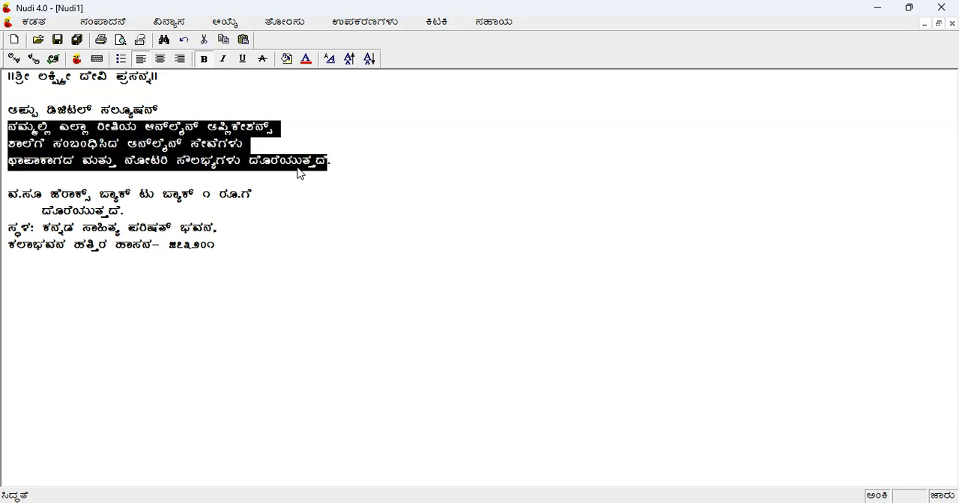
Switch to Illustrator and paste the copied service lines as new text on the first artboard, just below the yellow band
mouse_move(588, 502)
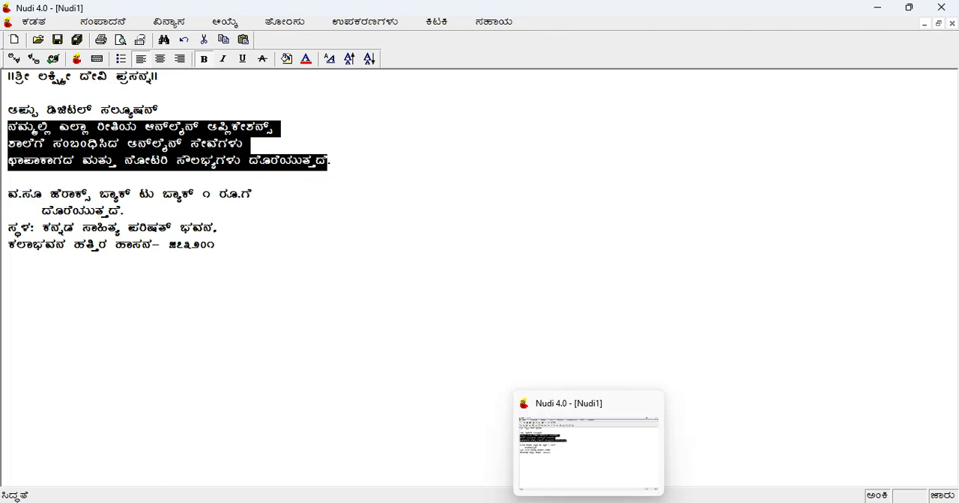
mouse_move(619, 502)
left_click(626, 483)
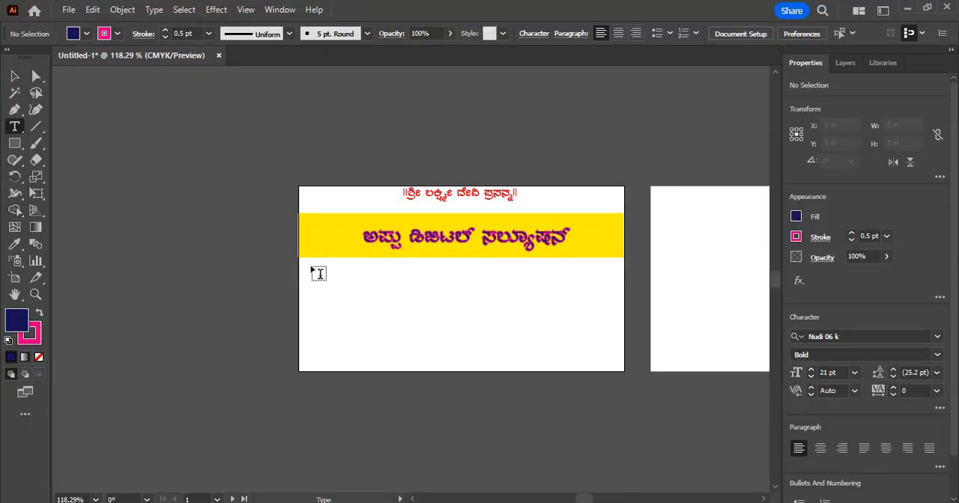
left_click(312, 269)
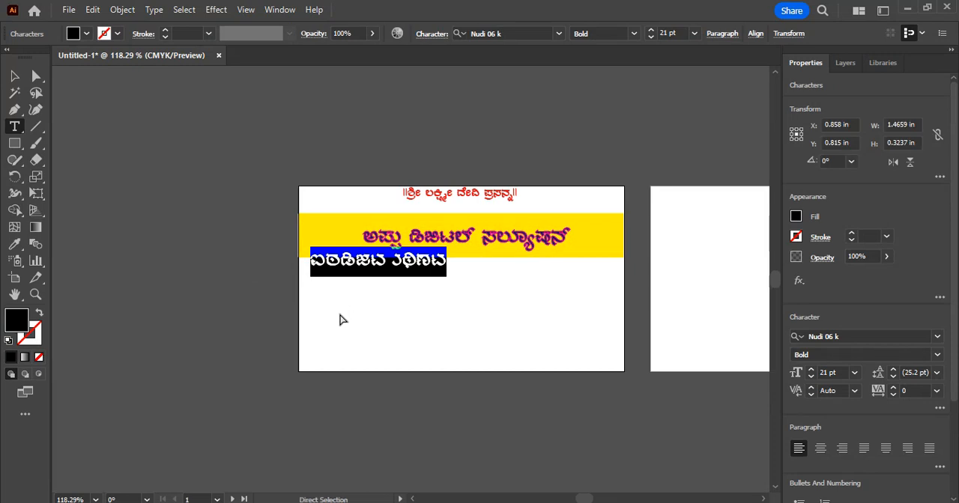
type("ನಮ್ಮಲ್ಲಿ ಎಲ್ಲಾ ರೀತಿಯ ಆನ್ಲೈನ್ ಅಪ್ಲಿಕೇಶನ್ಸ್ ಶಾಲೆಗೆ ಸಂಬಂಧಿಸಿದ ಆನ್ಲೈನ್ ಸೇವೆಗಳು ಛಾಪಾಕಾಗದ ಮತ್ತು ನೋಟರಿ ಸೌಲಭ್ಯಗಳು ದೊರೆಯುತ್ತವೆ")
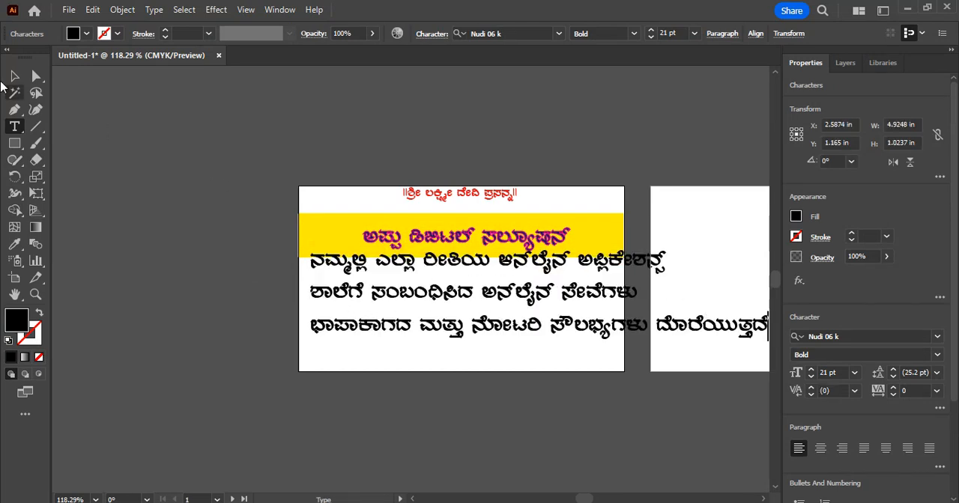
Scale the service text down to about 3.1 in wide and place it on the white area under the yellow band
left_click(14, 76)
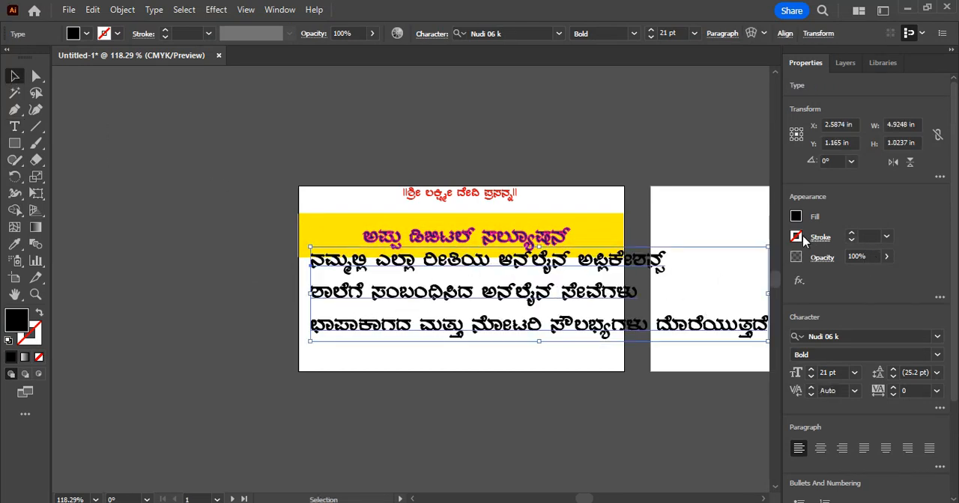
left_click_drag(767, 247, 608, 265)
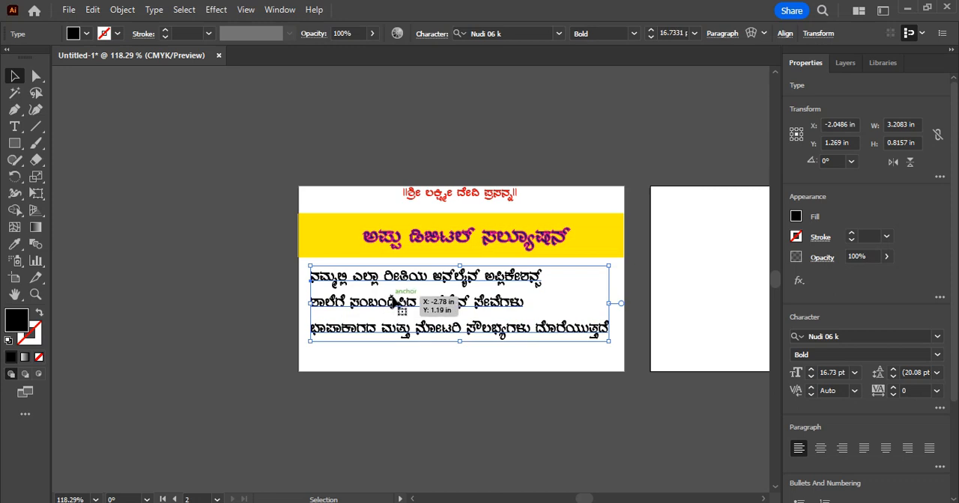
left_click_drag(403, 305, 416, 293)
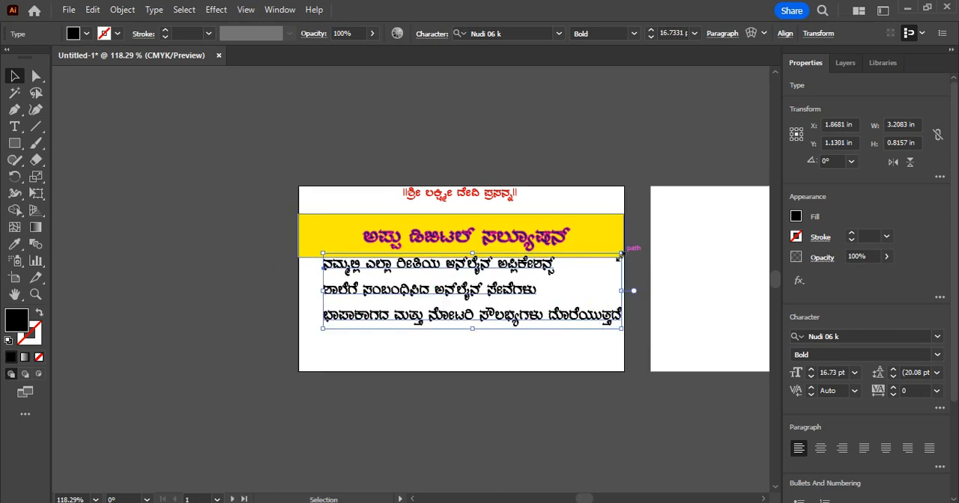
left_click_drag(620, 256, 612, 265)
left_click_drag(476, 300, 478, 297)
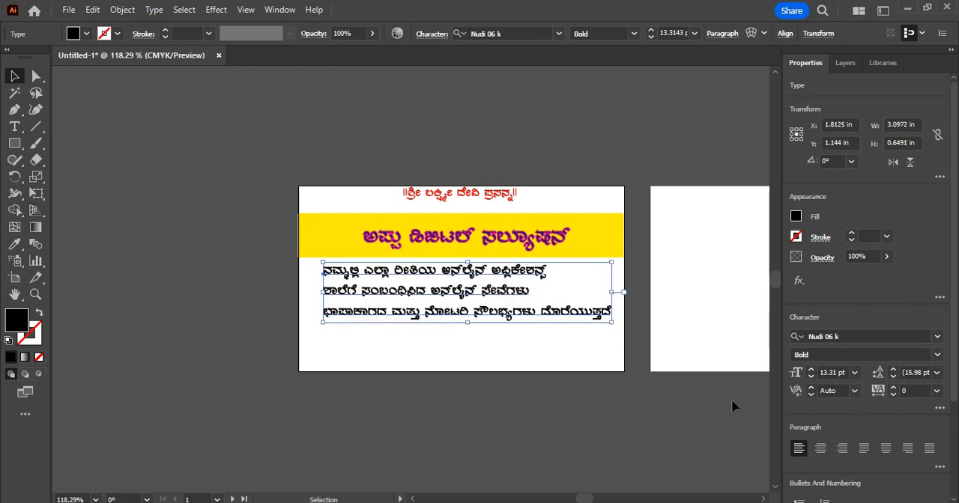
left_click(707, 407)
Switch to the Nudi document and correct the abbreviation at the start of the Xerox offer to ವಿ.ಸೂ
mouse_move(544, 496)
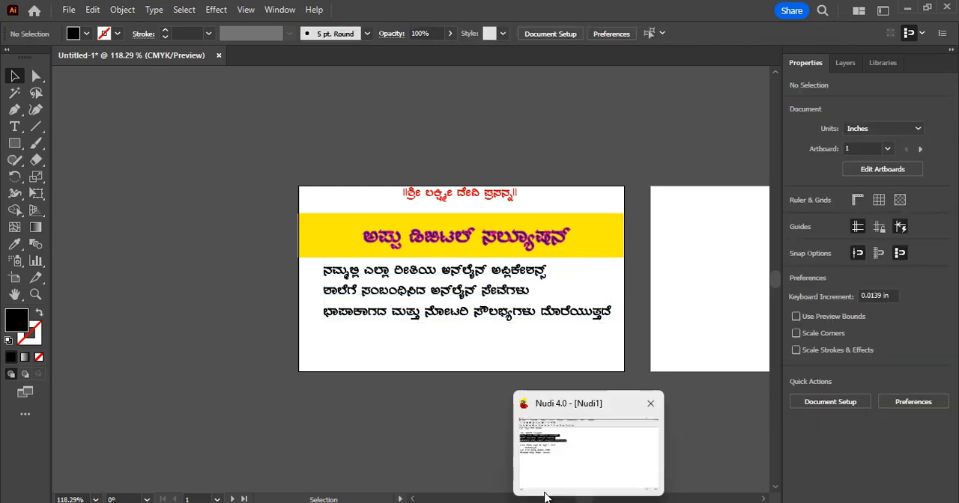
mouse_move(587, 501)
left_click(567, 485)
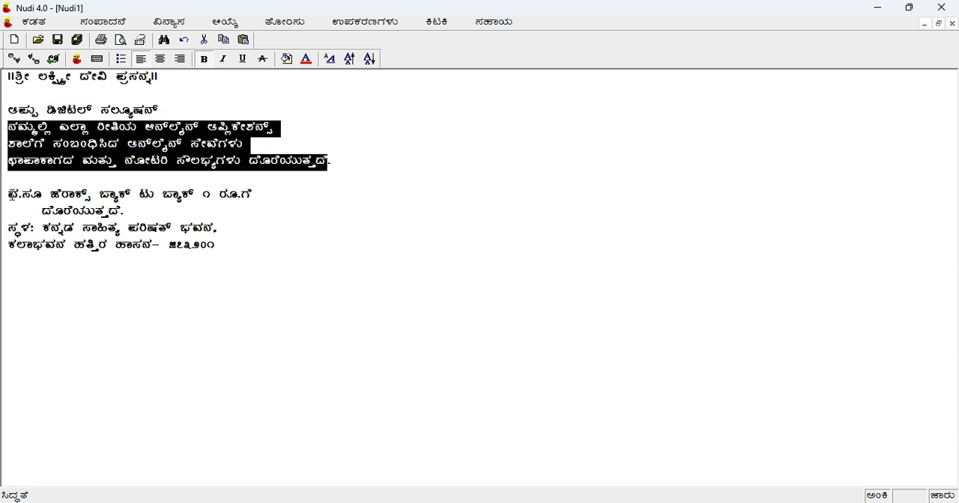
left_click(14, 197)
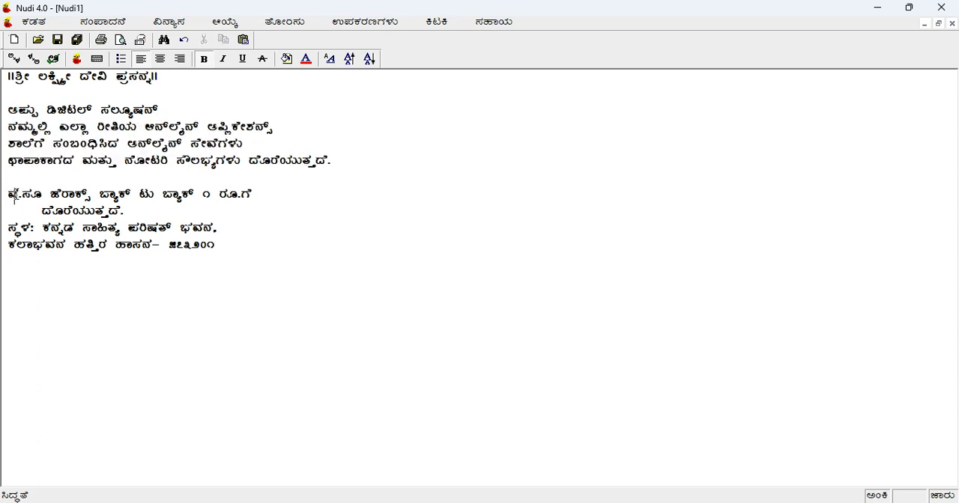
key("BackSpace")
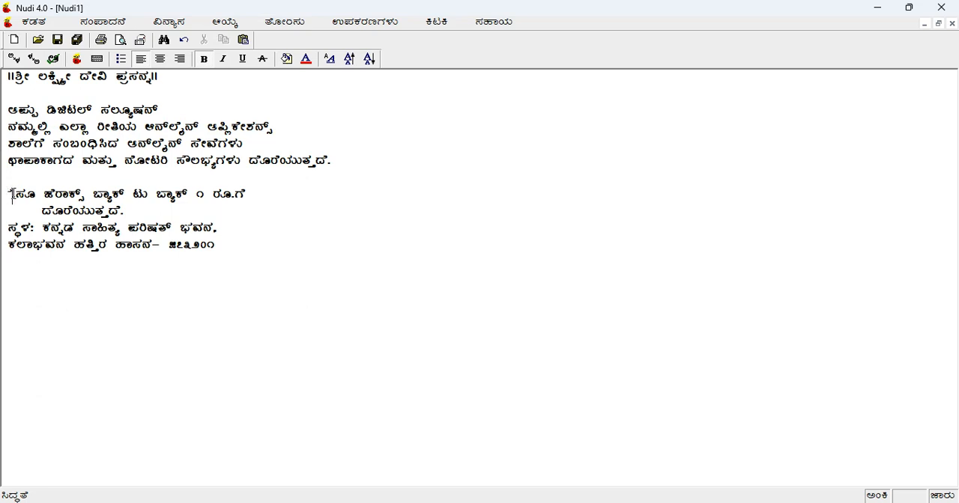
key("Delete")
type("ವಿ.")
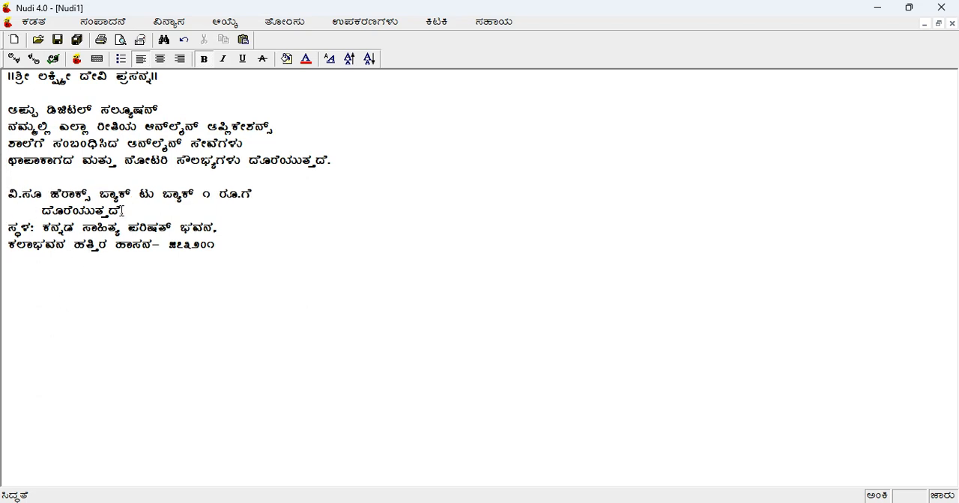
Copy the two-line Xerox offer from Nudi and paste it in Illustrator as new text below the service lines
left_click_drag(119, 217, 9, 197)
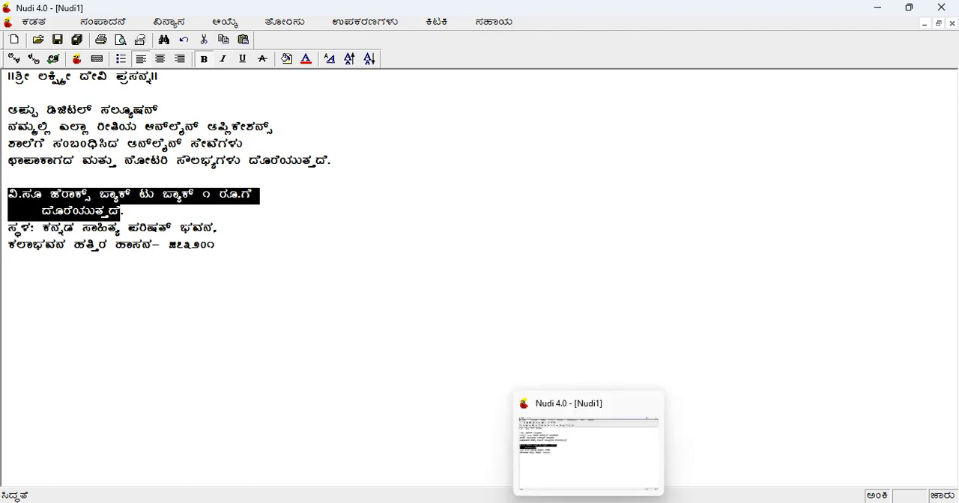
left_click(607, 466)
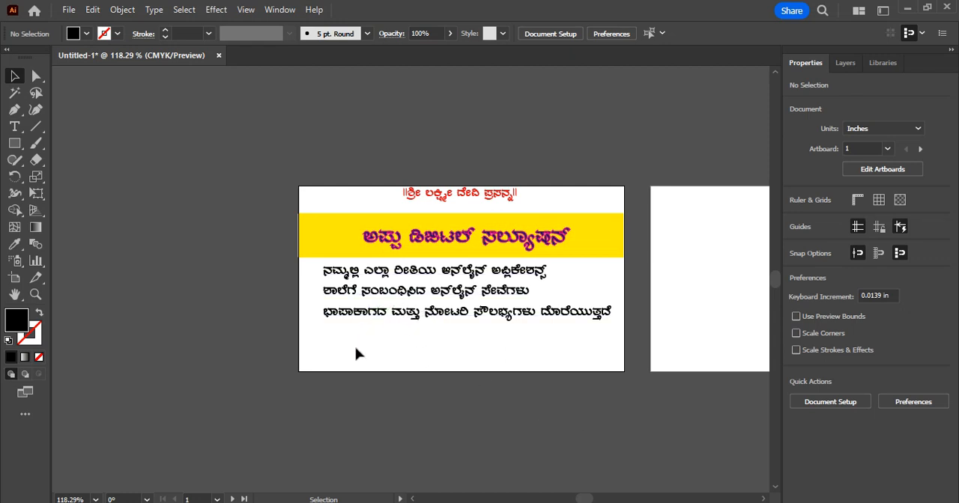
left_click(15, 126)
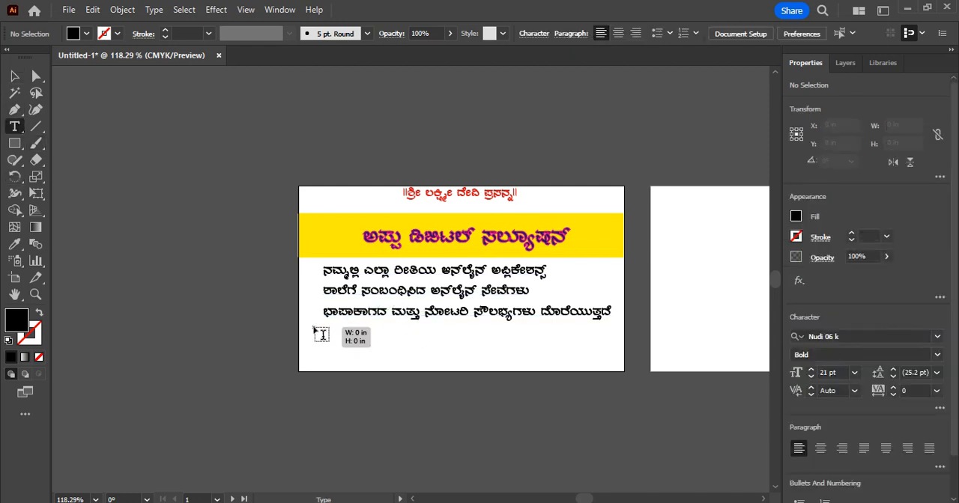
left_click(313, 327)
type("ವಿ.ಸಾ ಜೆರಾಕ್ಸ್ ಬ್ಯಾಕ್ ಟು ಬ್ಯಾಕ್ ೧ ರೂ.ಗೆ ದೊರೆಯುತ್ತದೆ")
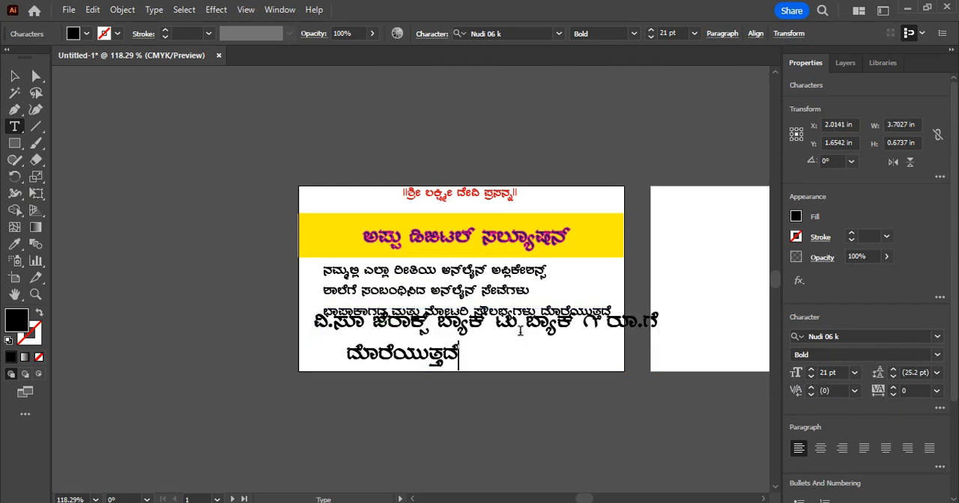
Scale the Xerox offer text down to about 2.07 in wide and move it directly under the service lines
key("Escape")
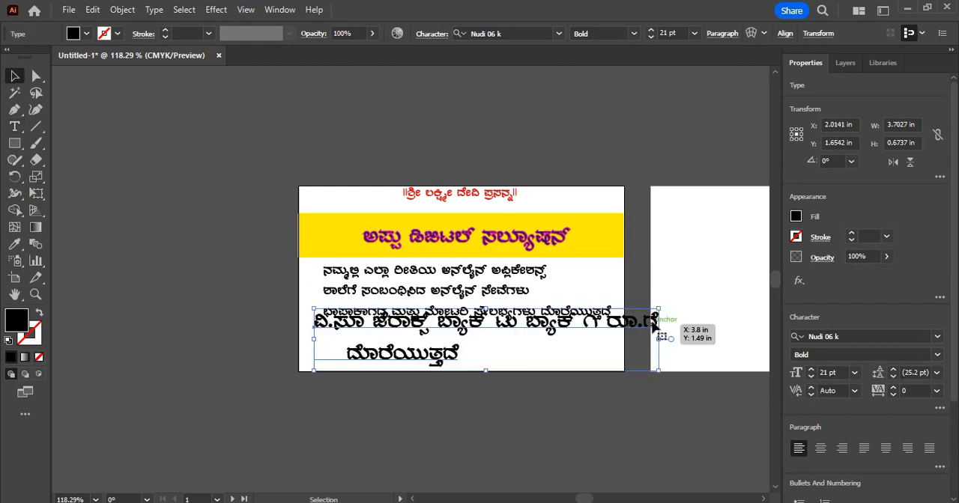
left_click_drag(654, 322, 507, 339)
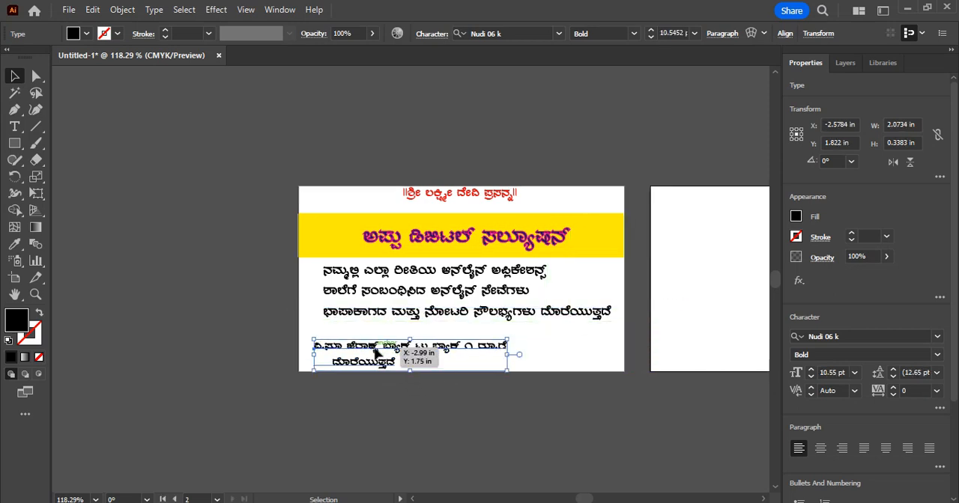
left_click_drag(377, 352, 430, 336)
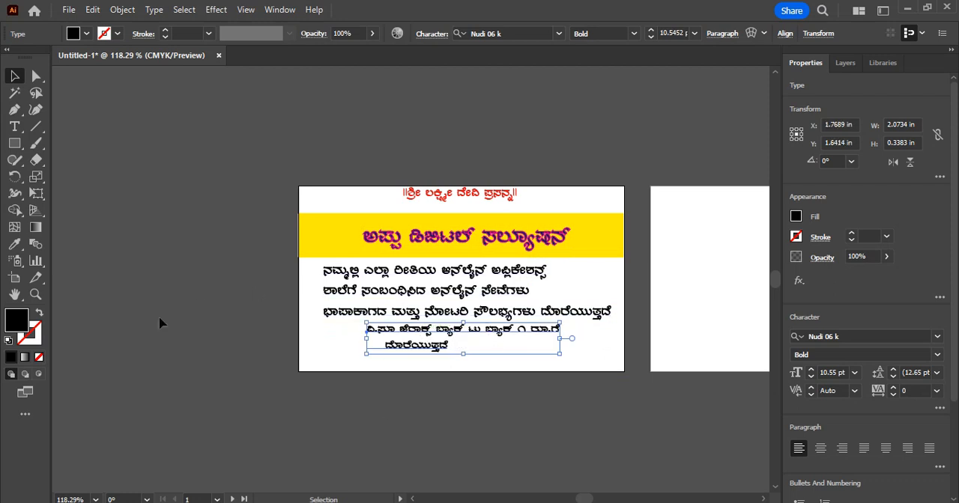
Change the fill of the whole Xerox offer to dark red and indent its second line to centre it below the first
left_click(14, 127)
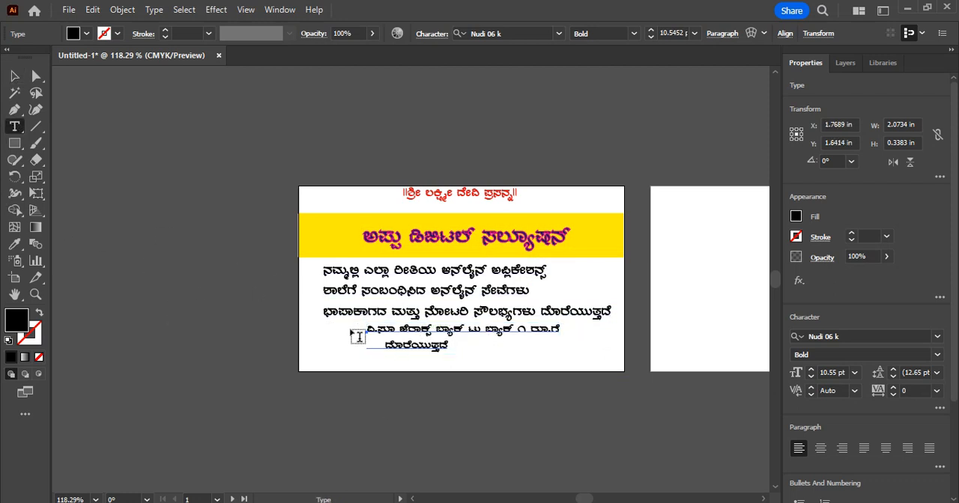
left_click_drag(374, 329, 462, 351)
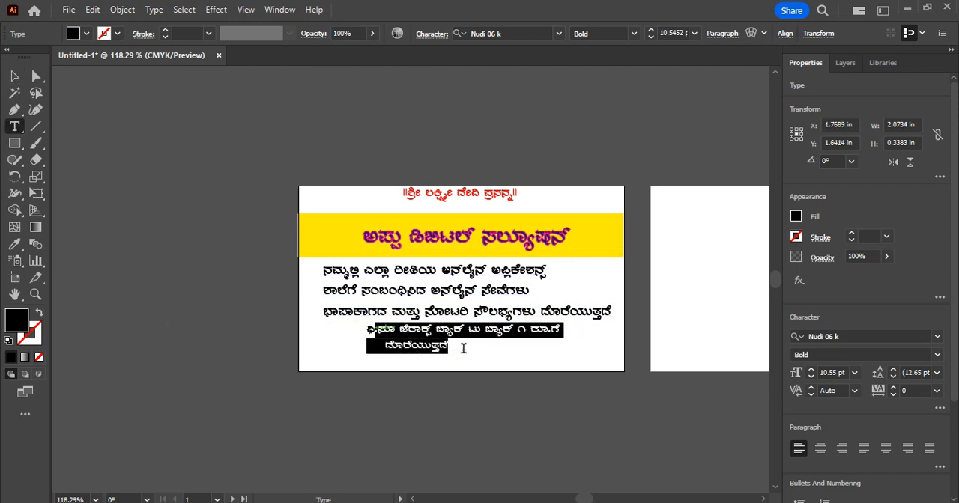
mouse_move(367, 329)
left_mouse_down()
mouse_move(391, 346)
mouse_move(457, 343)
left_mouse_up()
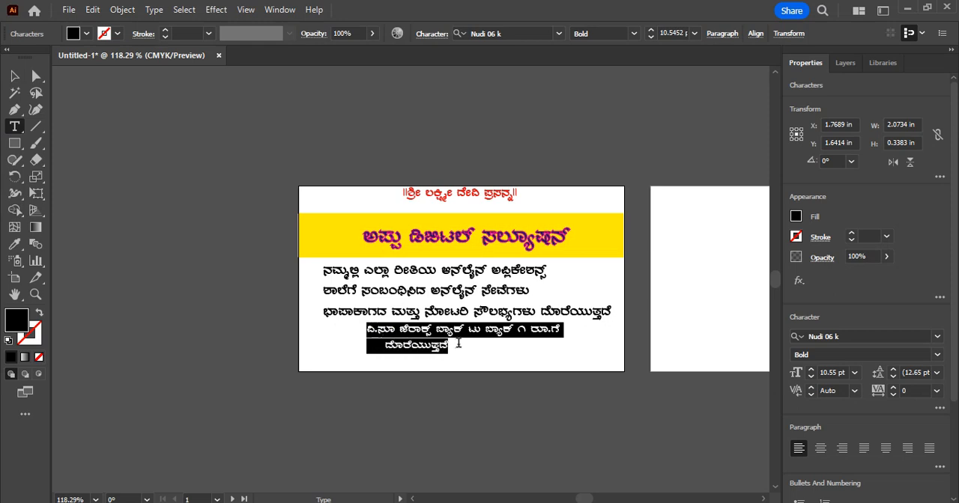
left_click(87, 35)
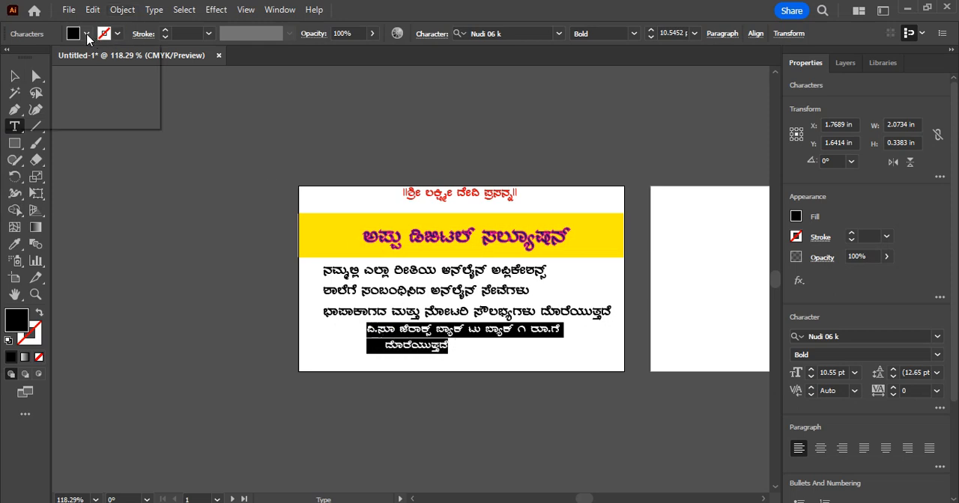
left_click(106, 59)
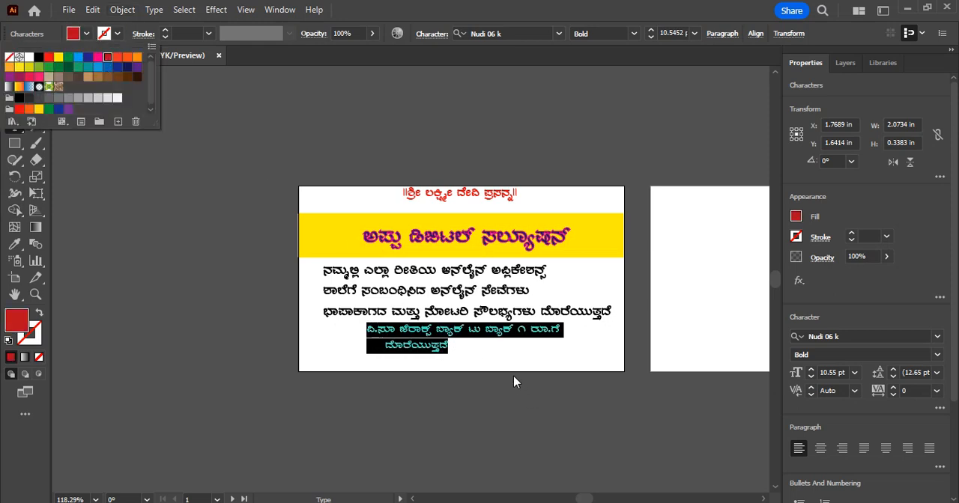
left_click(514, 378)
left_click(391, 349)
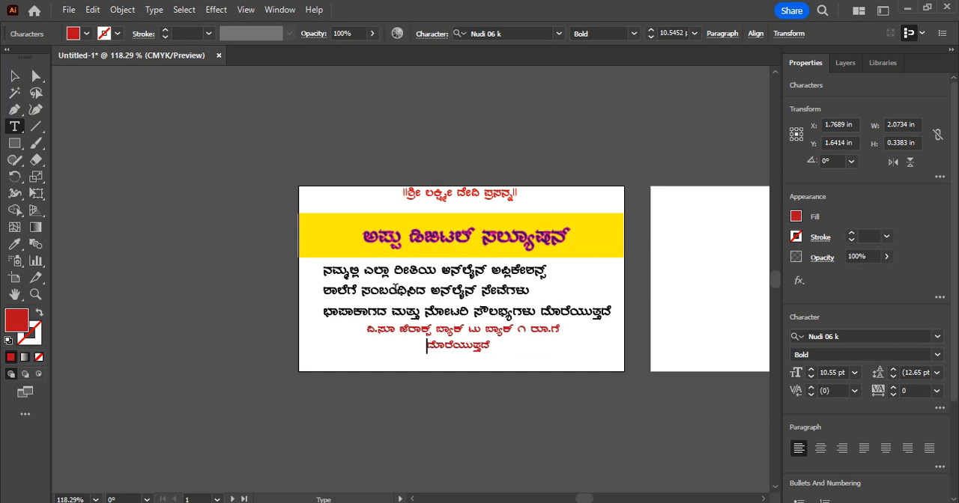
Scale the three service lines down to about 2.72 in wide and recentre them closer to the yellow band
left_click(318, 271)
key("Escape")
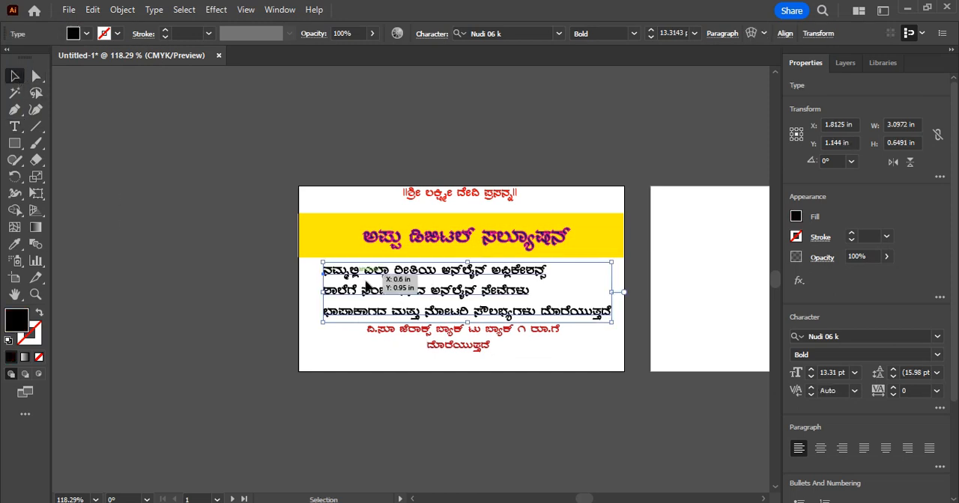
left_click_drag(612, 322, 577, 316)
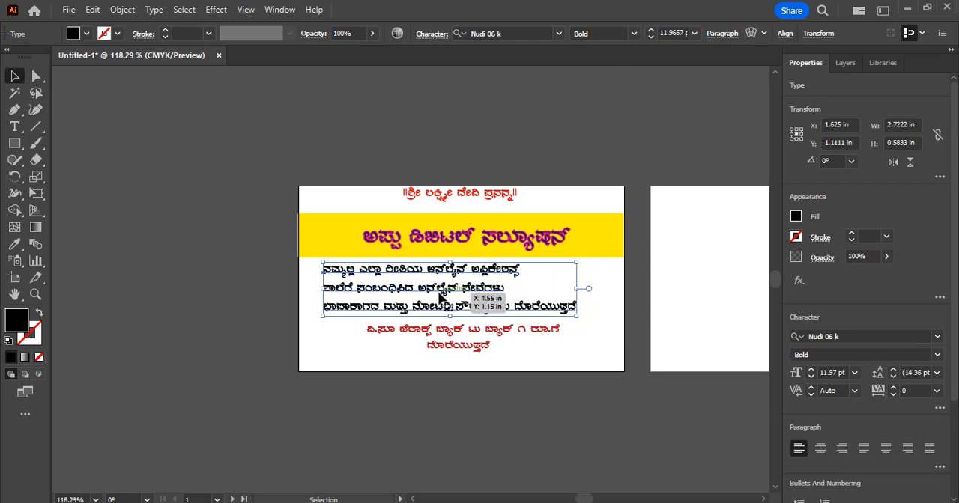
left_click_drag(440, 298, 468, 293)
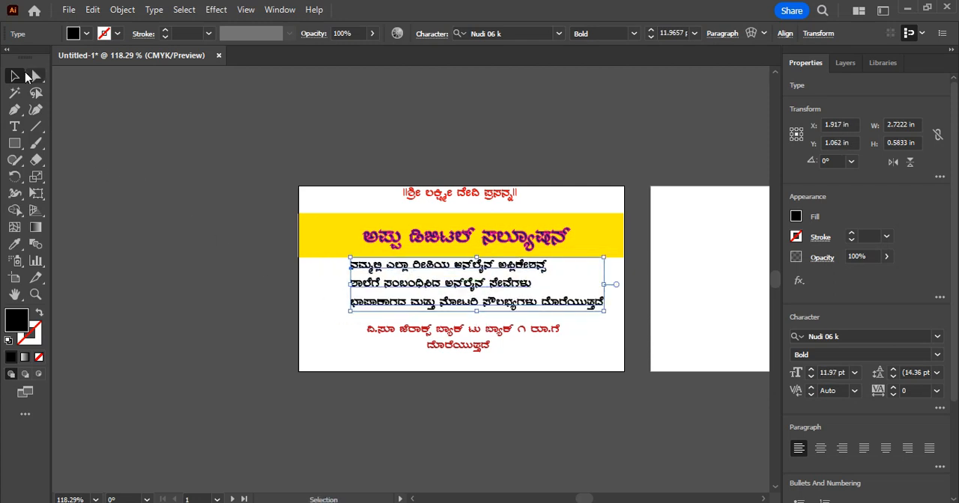
Move the red Xerox offer text up so it sits close beneath the service lines, and deselect it
left_click(14, 126)
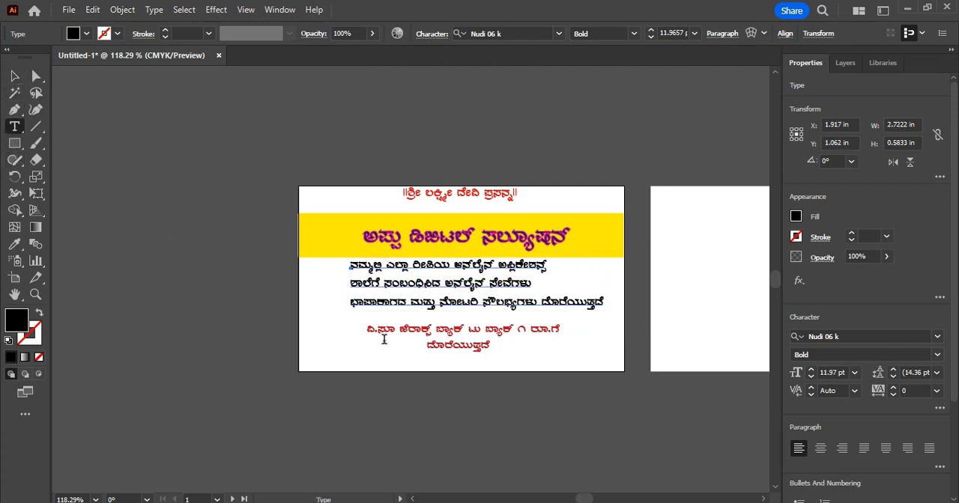
left_click(384, 339)
key("Escape")
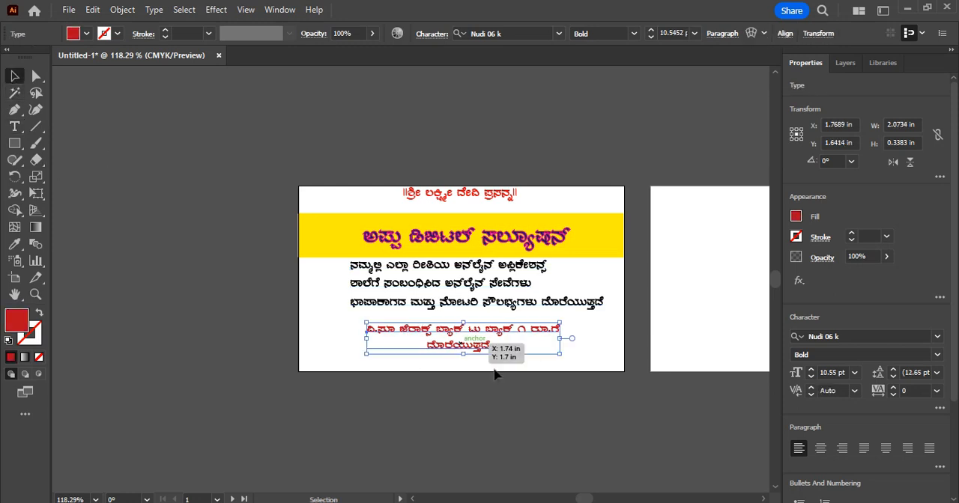
left_click_drag(463, 335, 452, 324)
left_click(517, 423)
Copy the two address lines at the end of the Nudi document and return to the Illustrator card
mouse_move(588, 502)
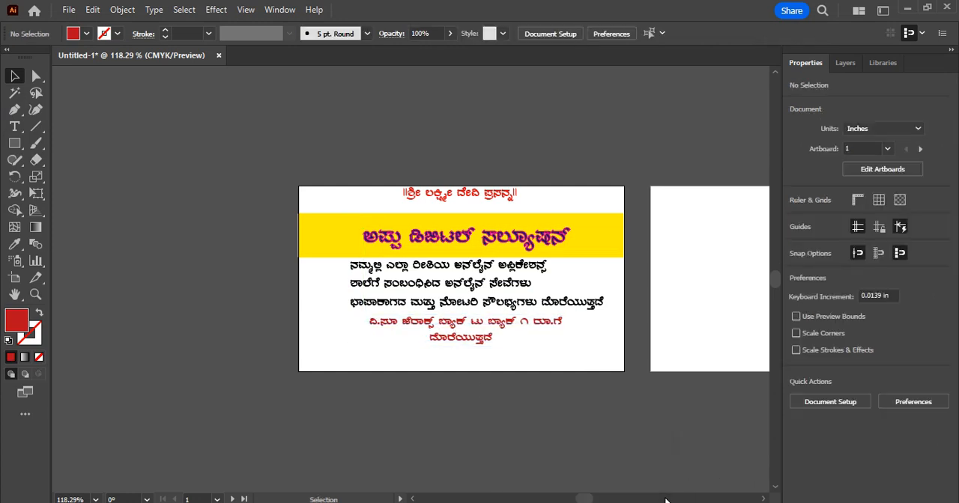
left_click(588, 502)
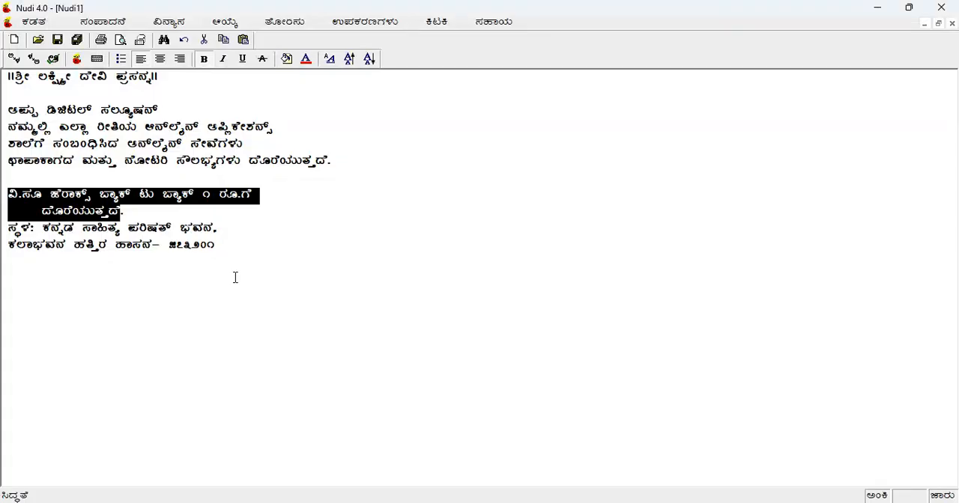
left_click_drag(12, 231, 223, 263)
key("ctrl+c")
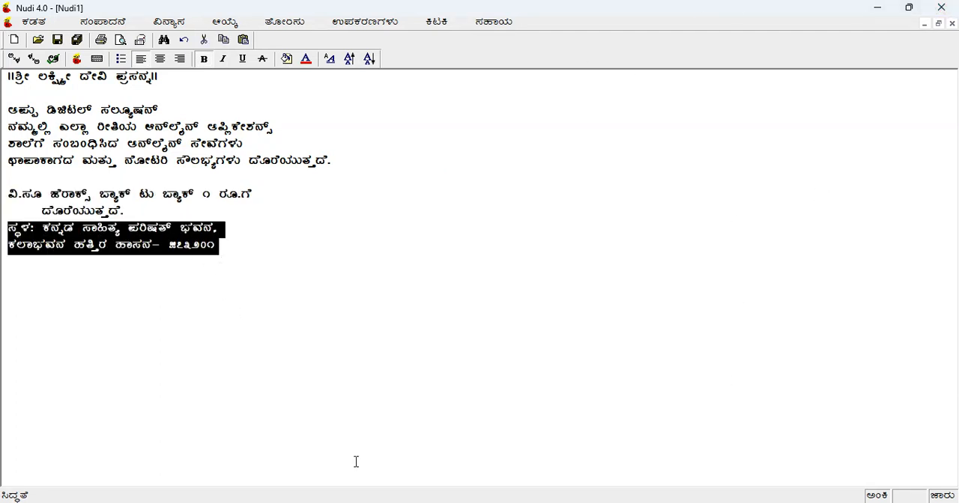
mouse_move(588, 502)
left_click(627, 471)
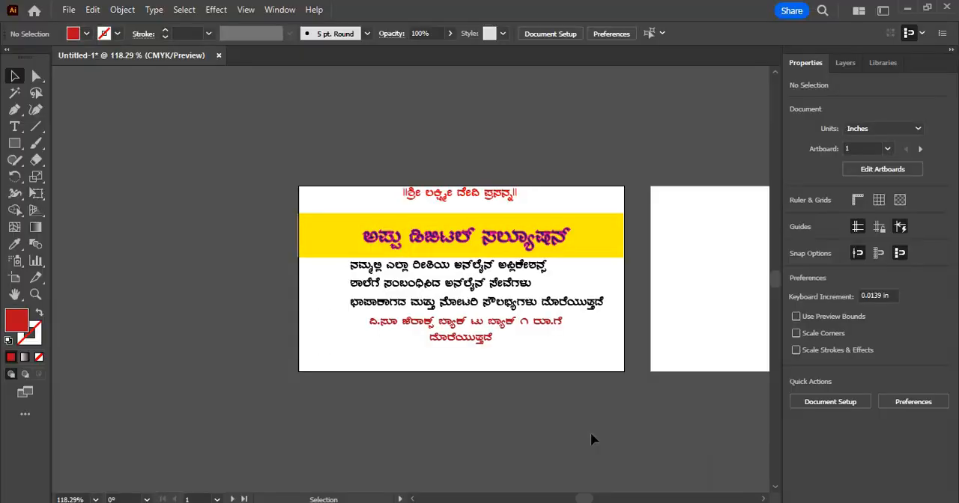
Paste the copied address lines as a new text object over the lower part of the card
left_click(14, 126)
left_click(322, 341)
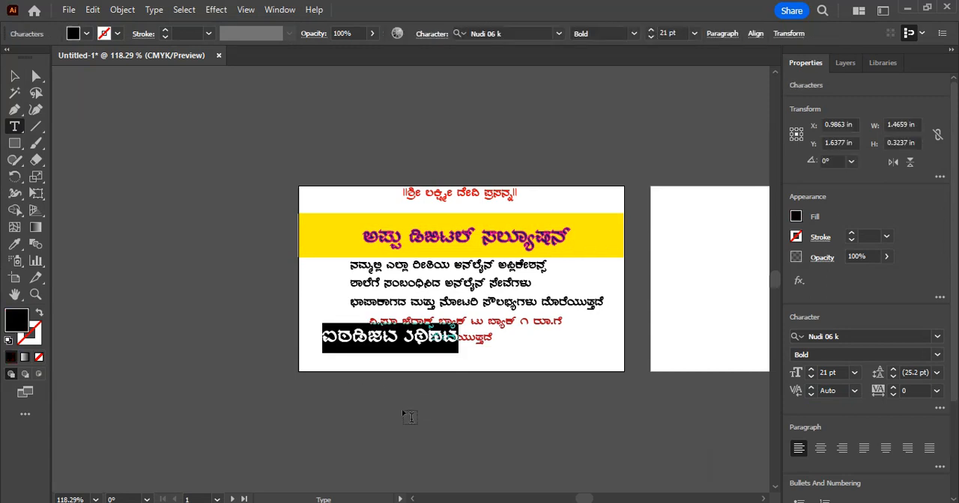
key("ctrl+v")
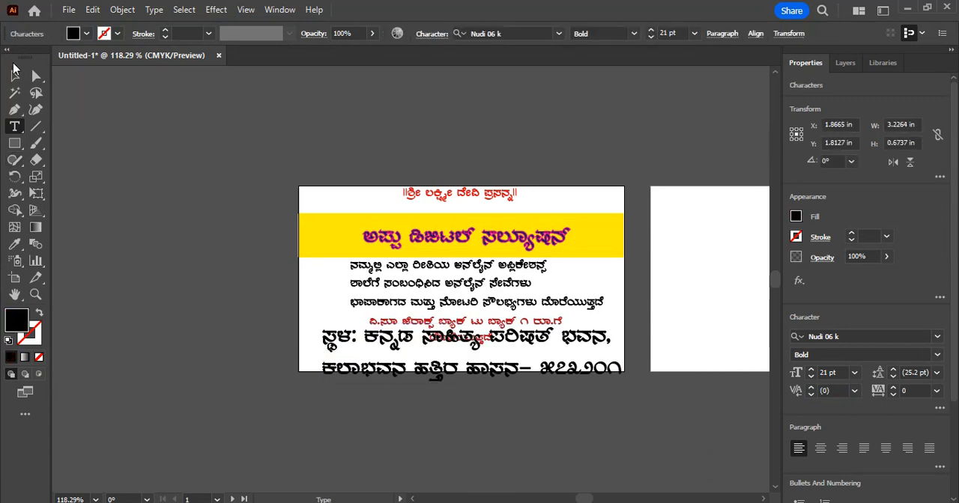
key("Escape")
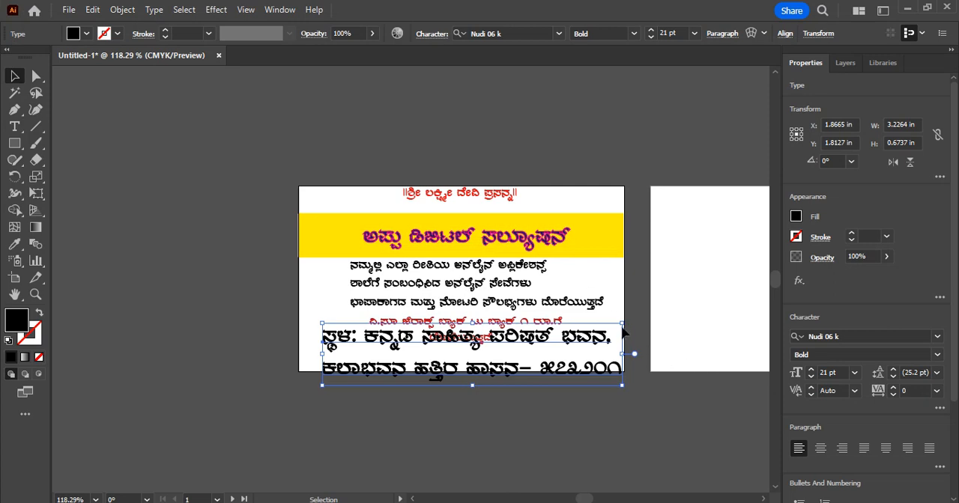
Scale the address text down to about 2.09 in wide, place it just beneath the Xerox offer, and deselect it
left_click_drag(622, 325, 517, 359)
left_click_drag(421, 373, 445, 364)
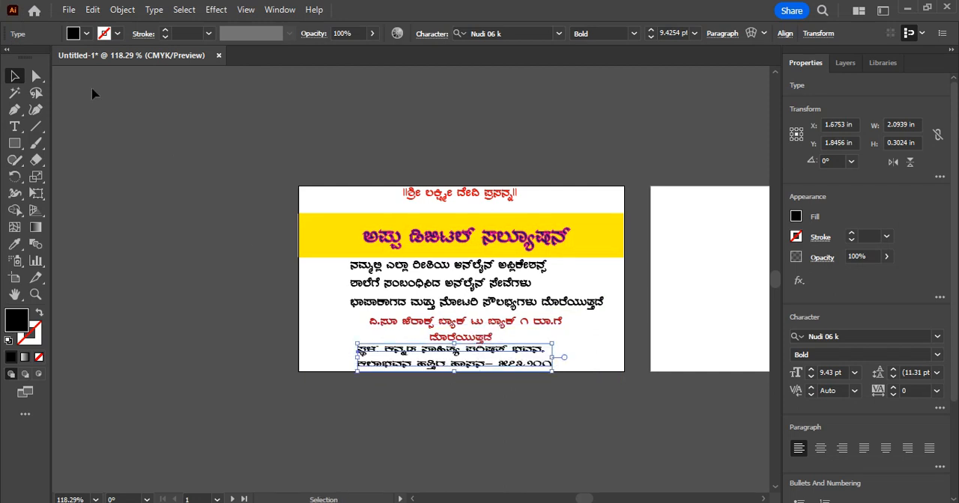
left_click(51, 113)
Draw a card-wide rectangle about 3.5 by 0.31 in over the address lines and nudge it down to the card's bottom edge
left_click(14, 143)
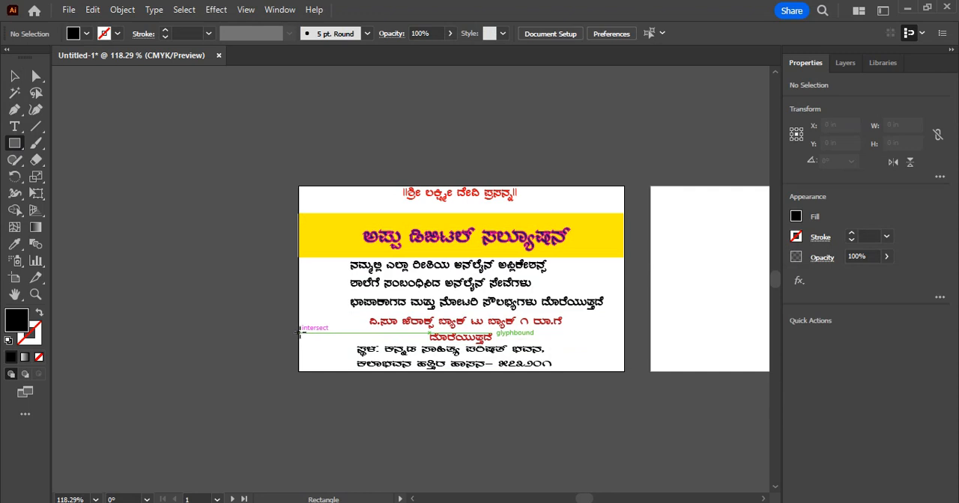
left_click_drag(300, 333, 624, 361)
key("Down")
key("Down")
key("Down")
key("Down")
key("Down")
key("Down")
key("Down")
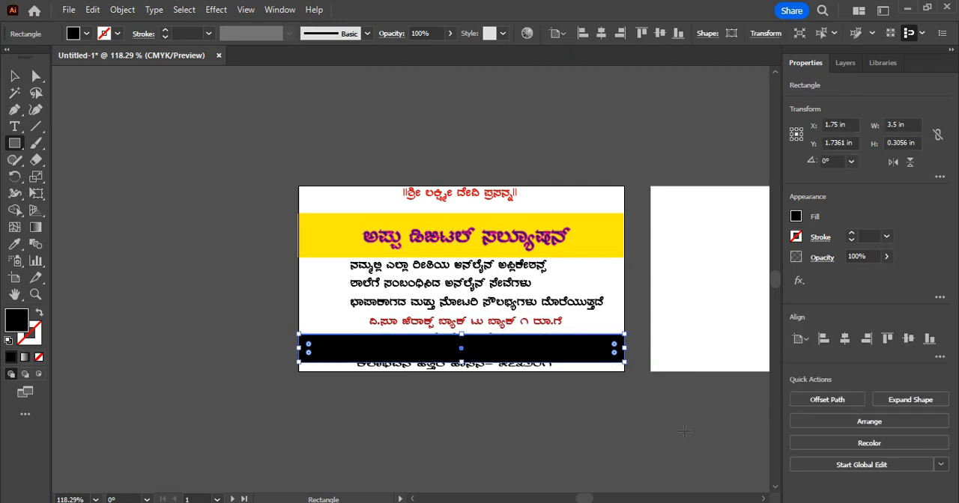
key("Down")
key("Down")
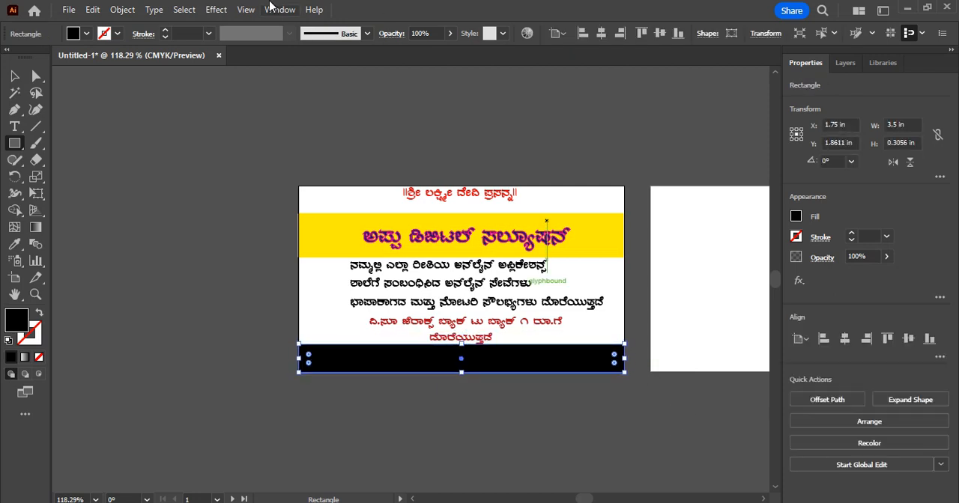
Fill the bottom band with light blue and send it to the back, behind the address text
left_click(86, 34)
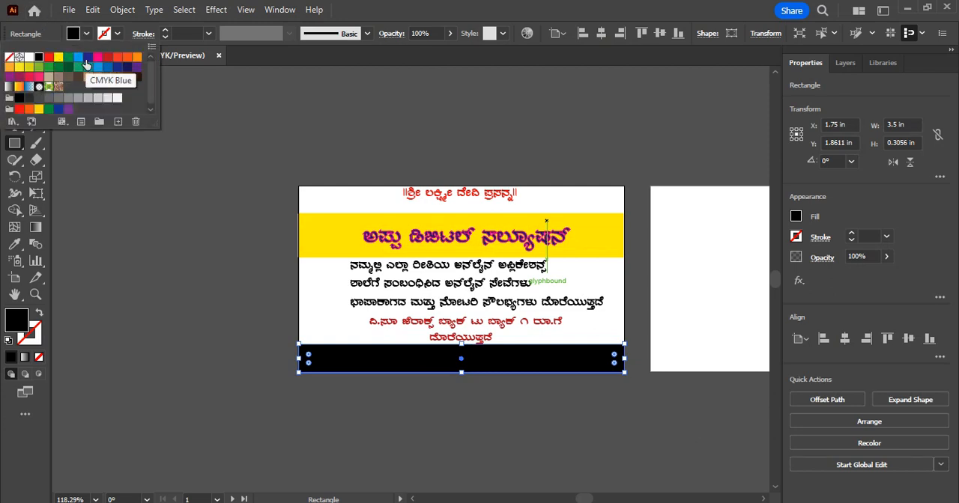
left_click(76, 59)
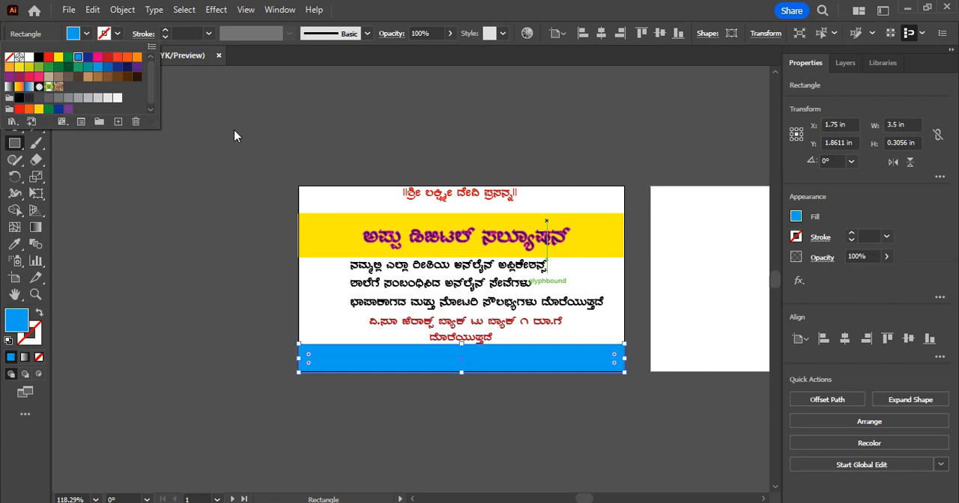
left_click(116, 14)
left_click(119, 13)
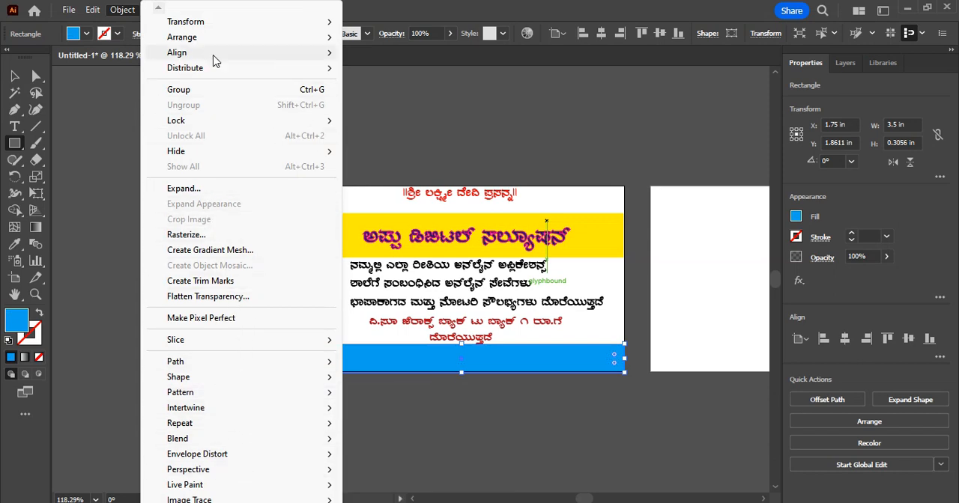
mouse_move(208, 59)
mouse_move(226, 37)
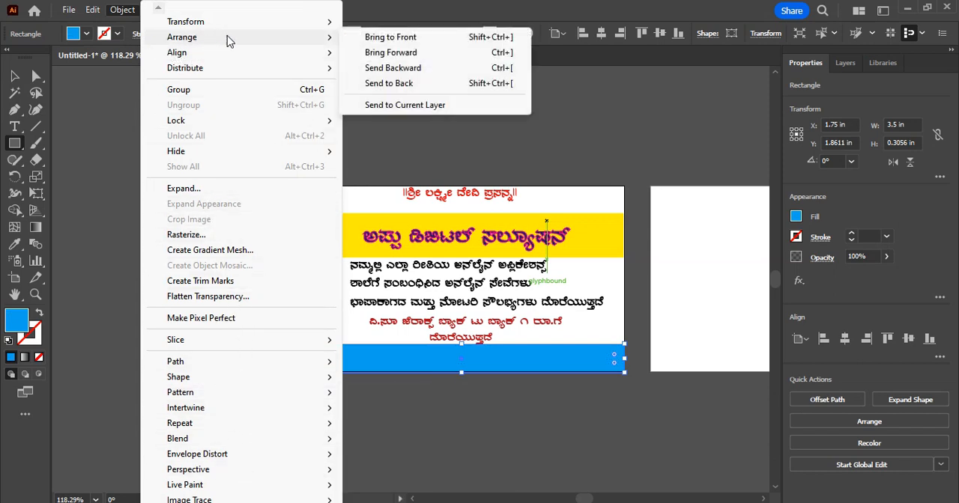
left_click(408, 84)
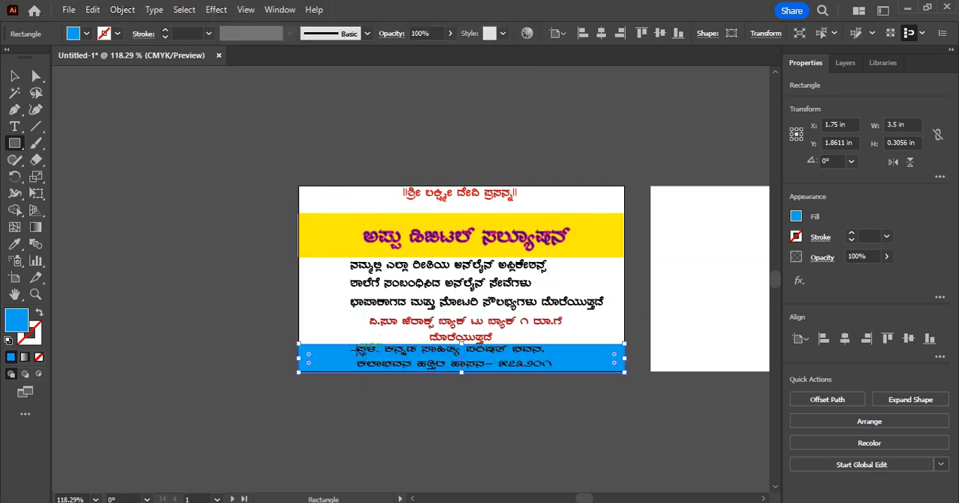
Change the fill of both address lines to red and deselect the text
left_click(14, 75)
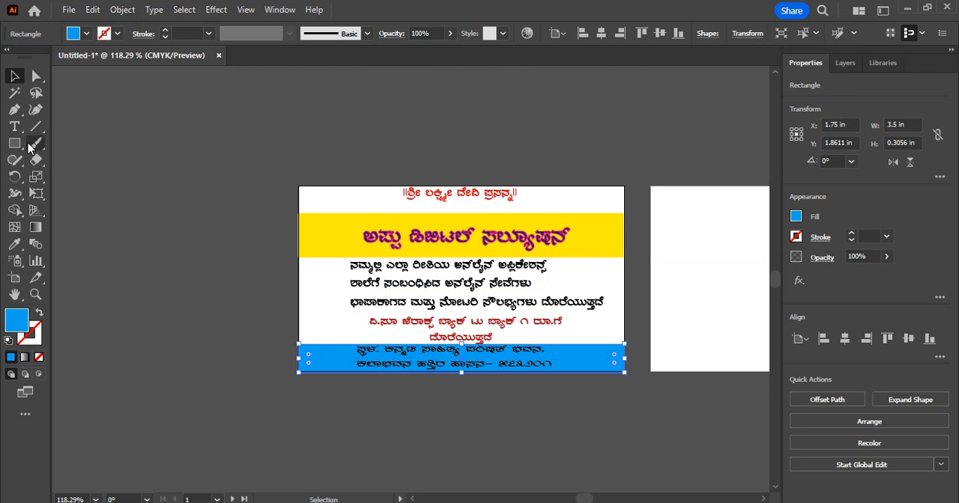
left_click(14, 127)
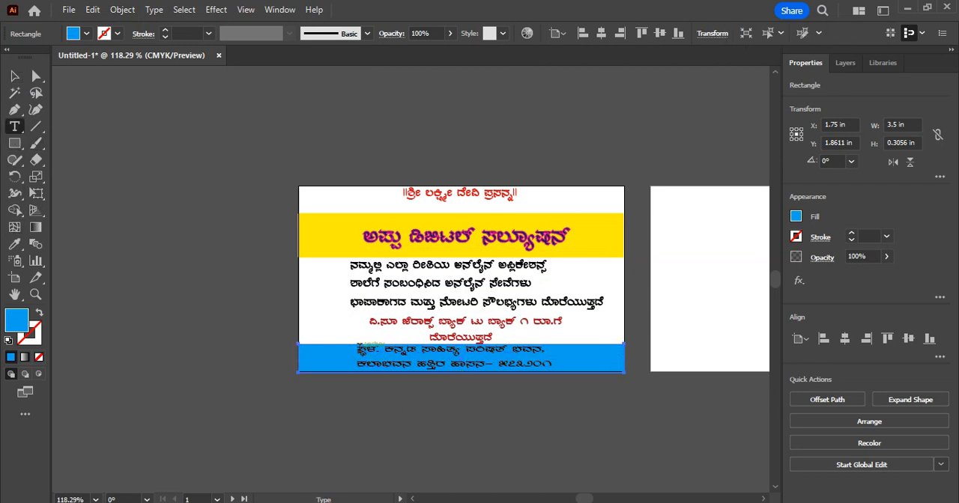
left_click_drag(358, 347, 573, 372)
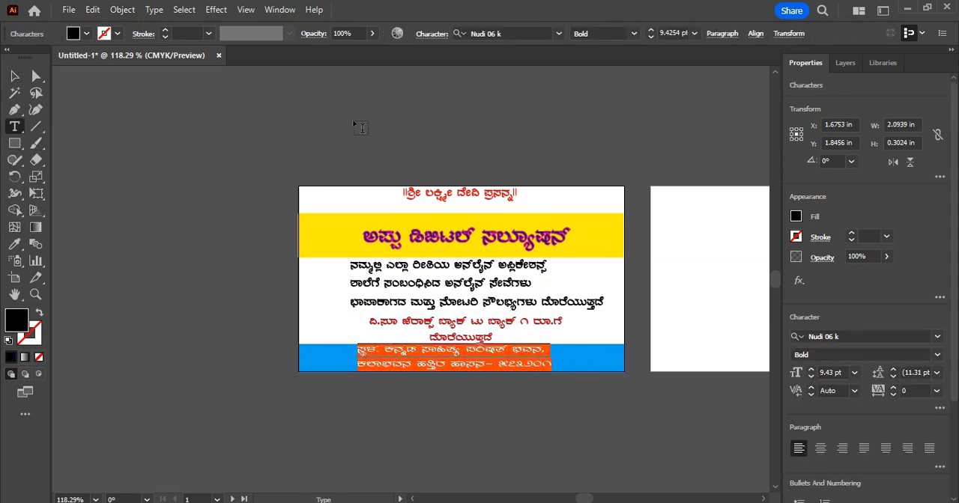
left_click(87, 35)
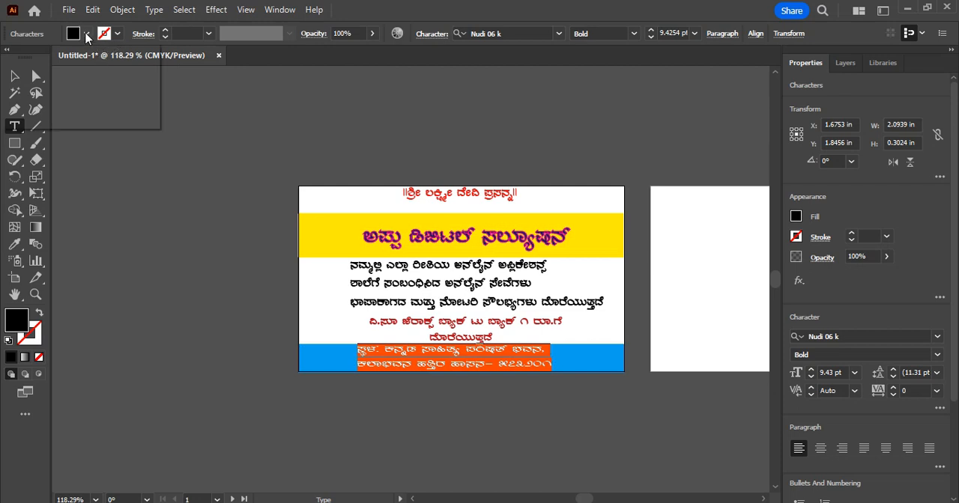
left_click(48, 58)
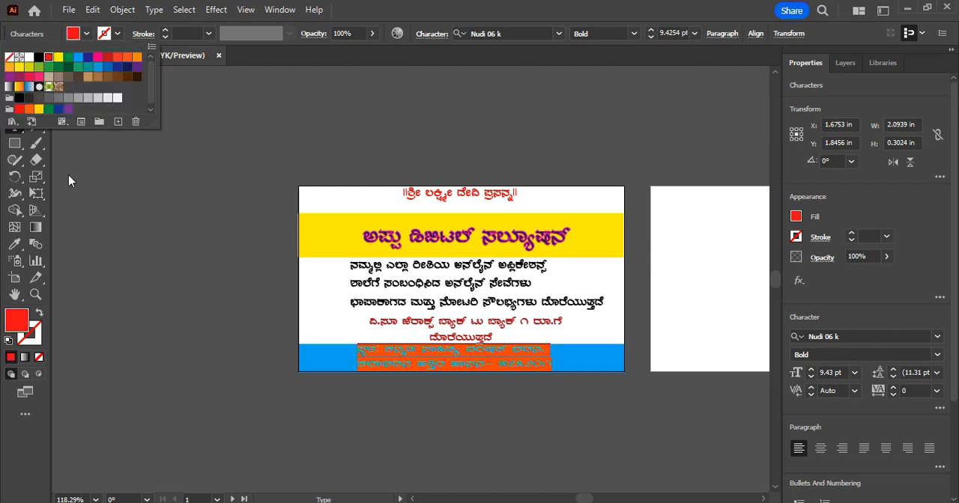
left_click(35, 76)
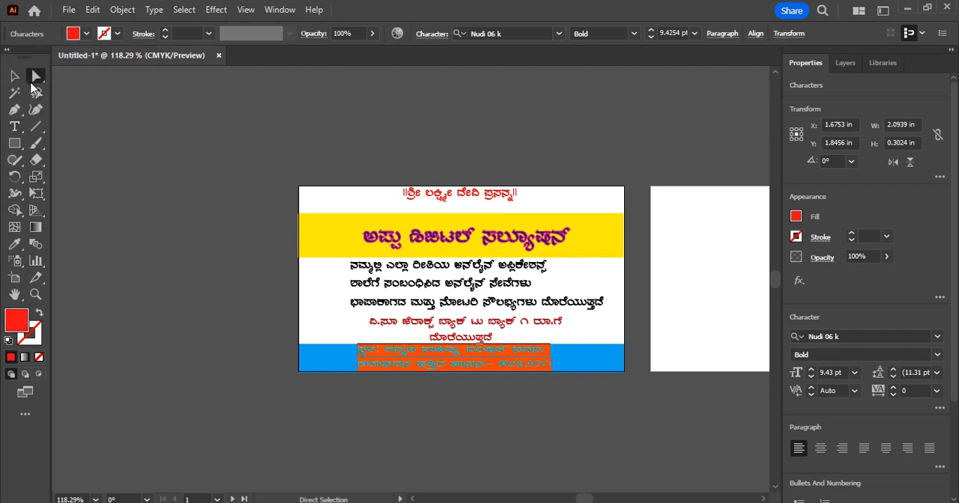
left_click(130, 185)
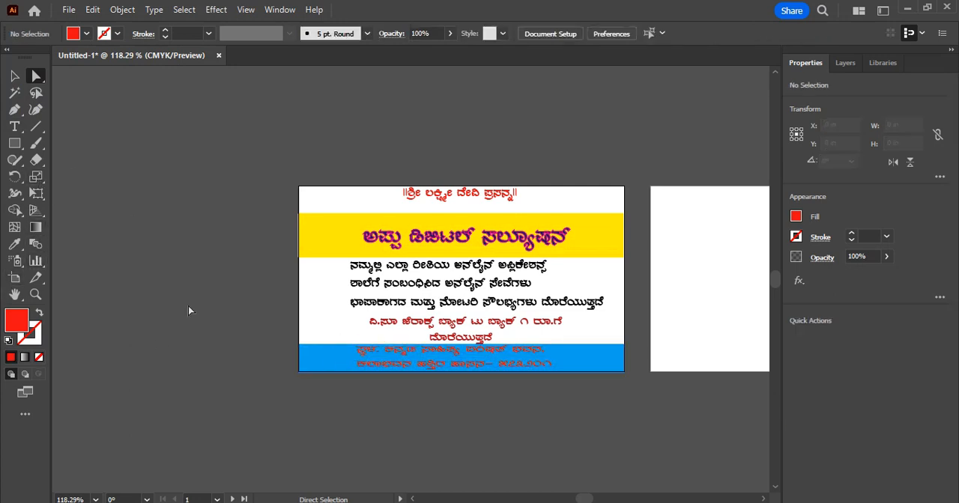
Try CMYK Yellow as the fill of the band behind the address, and settle on orange
left_click(316, 371)
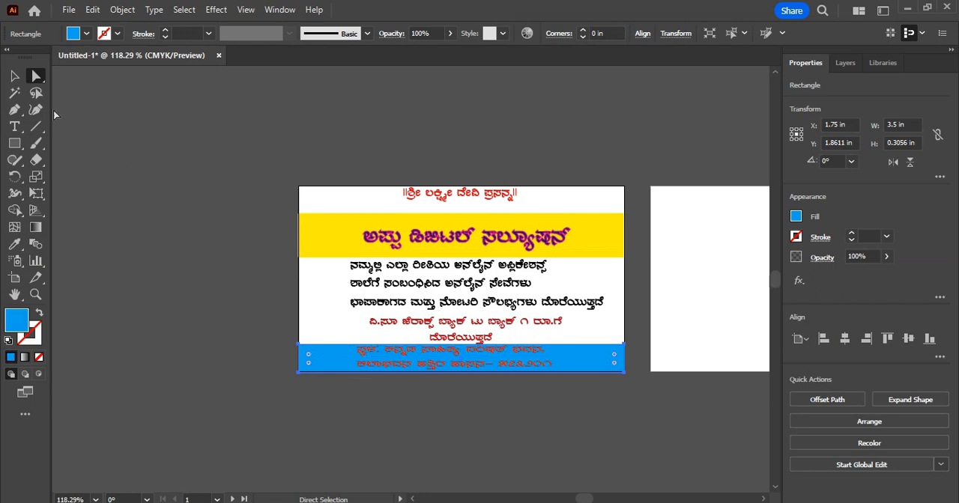
left_click(87, 33)
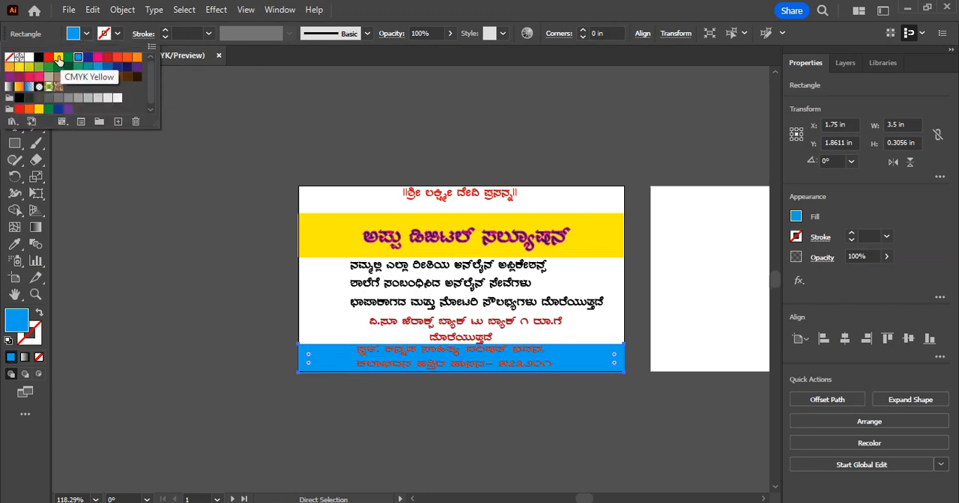
left_click(59, 58)
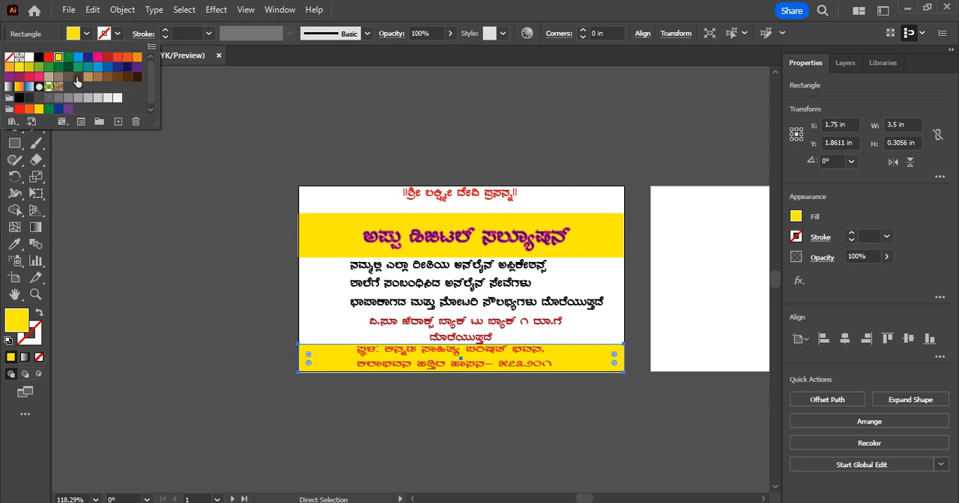
left_click(137, 57)
left_click(310, 358)
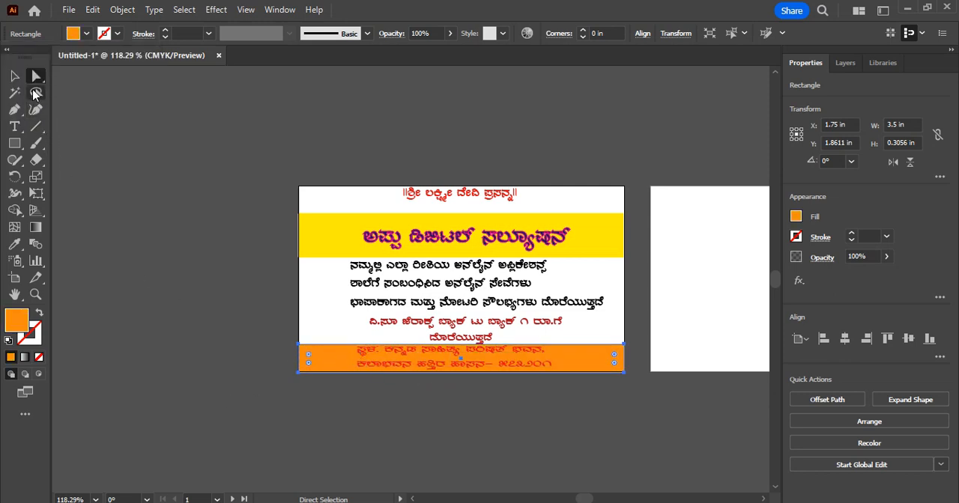
left_click(355, 346)
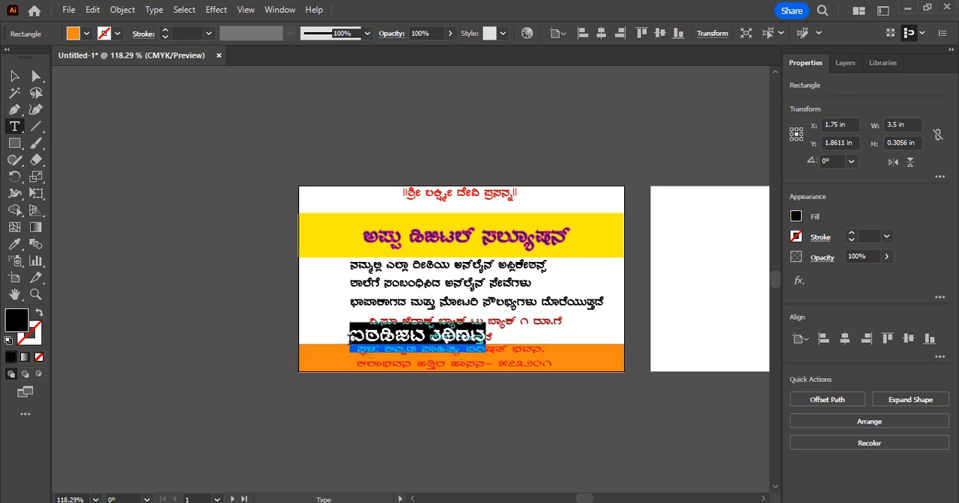
key("ctrl+z")
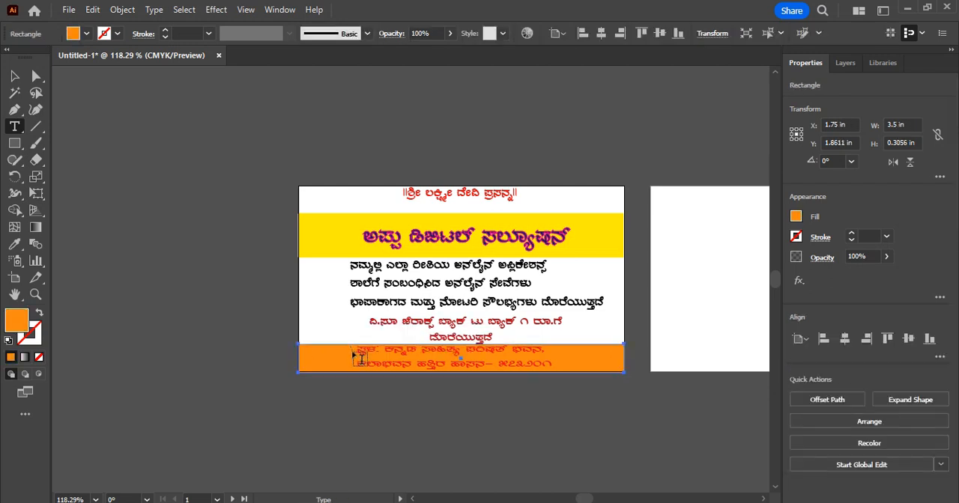
left_click(365, 357)
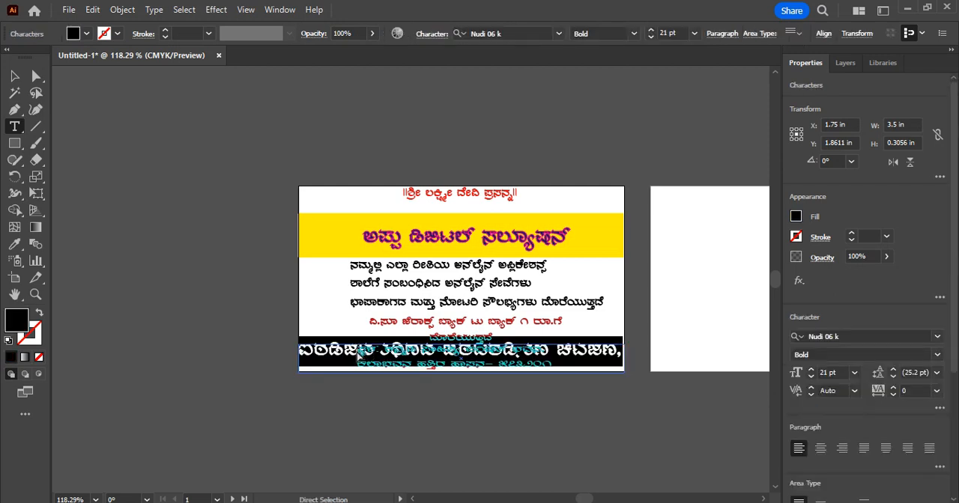
key("ctrl+z")
left_click_drag(359, 350, 552, 367)
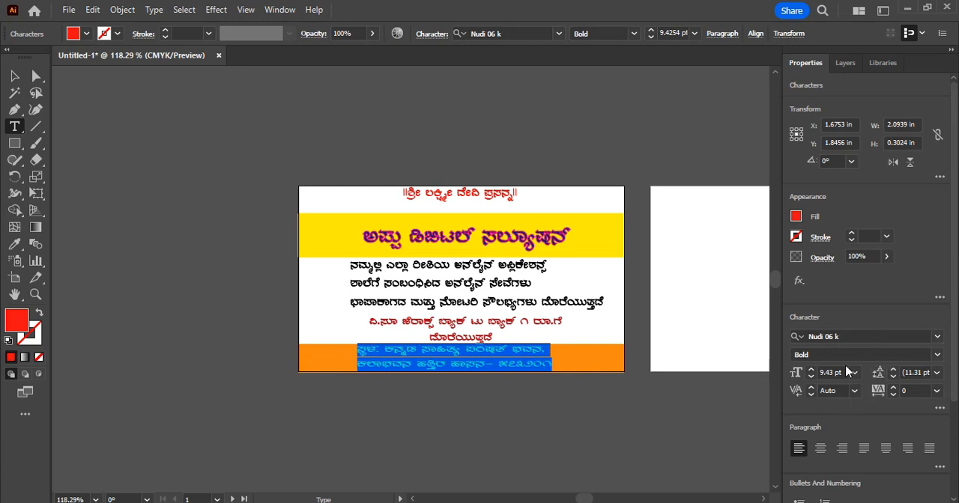
left_click(597, 415)
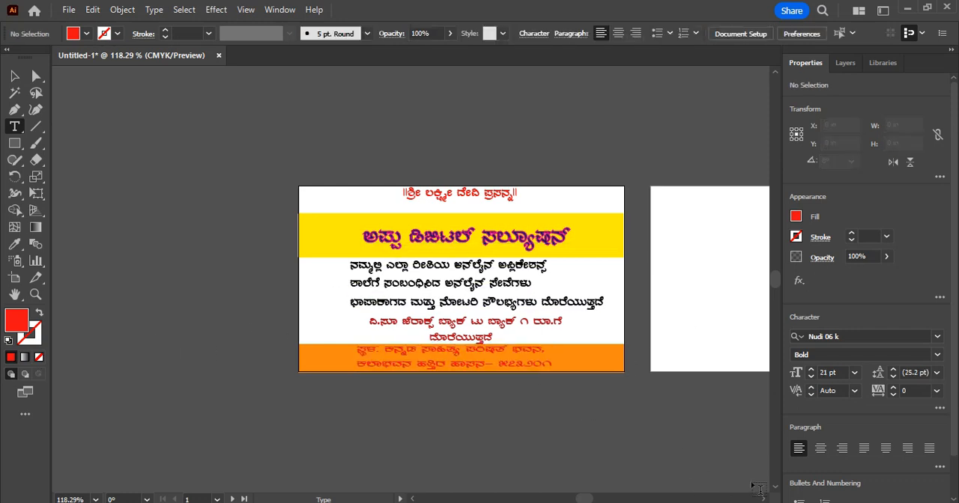
Start a new text object at the upper-left corner of the empty second artboard
scroll(465, 278, "right", 5)
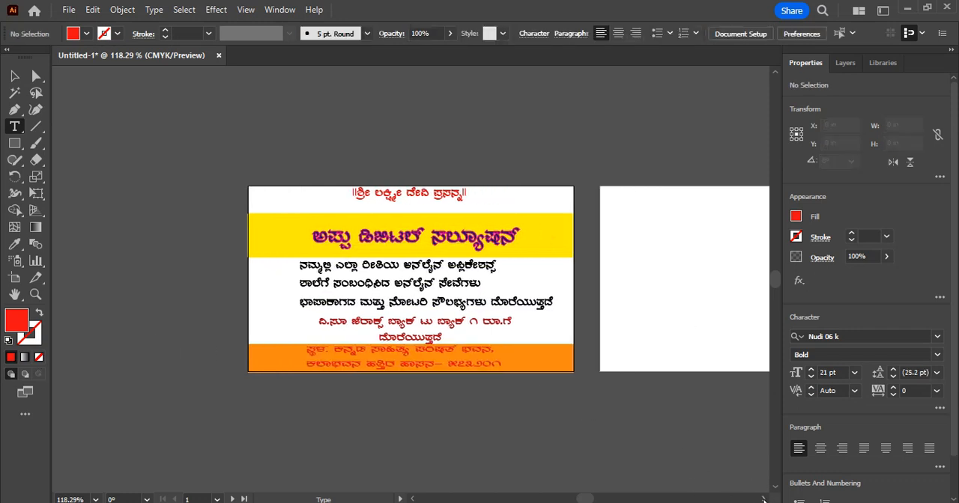
scroll(697, 440, "right", 3)
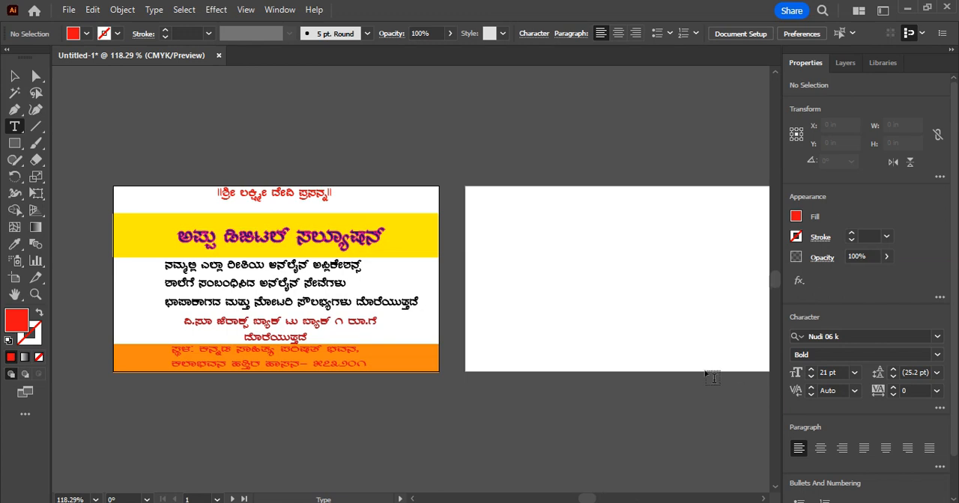
left_click(764, 500)
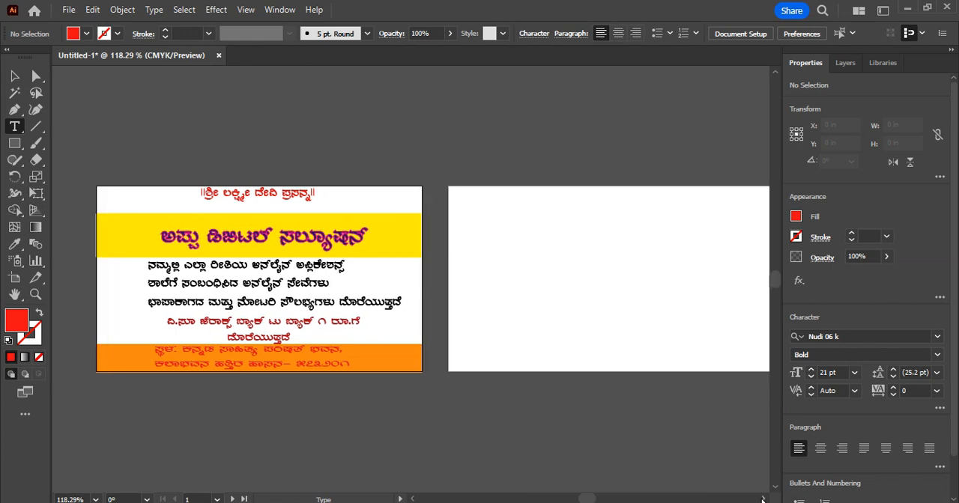
left_click(764, 500)
left_click(764, 500)
left_click(763, 500)
left_click(764, 500)
left_click(763, 499)
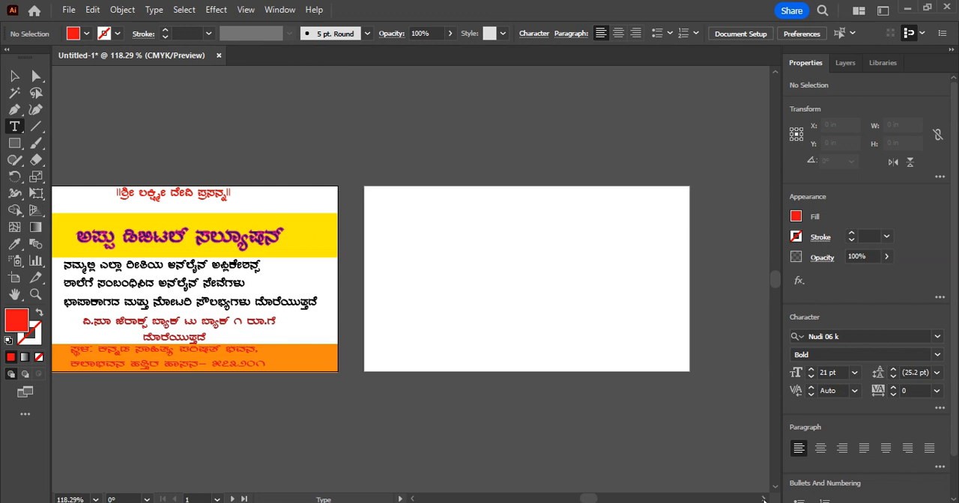
left_click(17, 131)
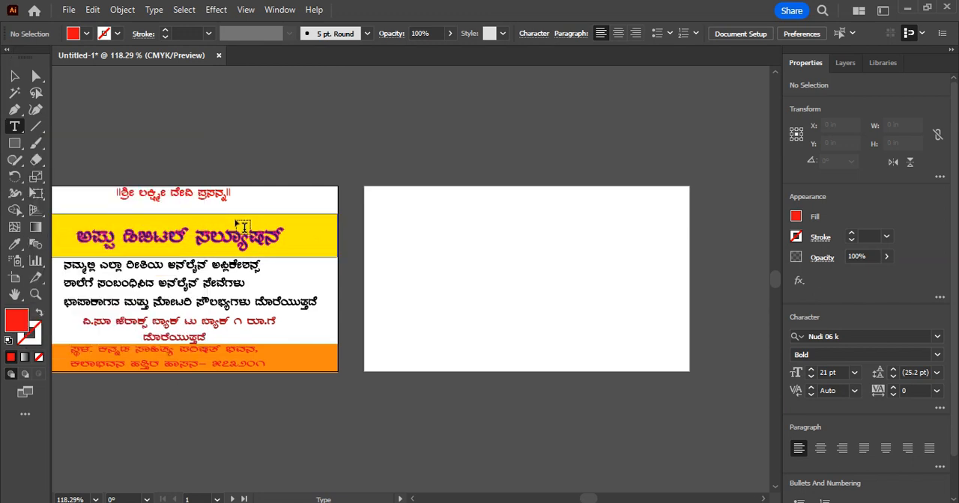
left_click(366, 188)
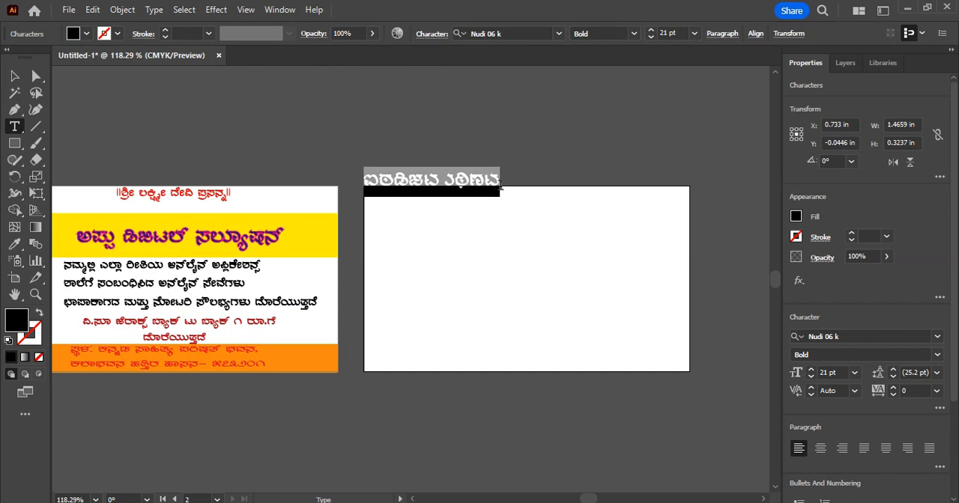
Set the font of the selected placeholder text on the second artboard to Arial
left_click(937, 336)
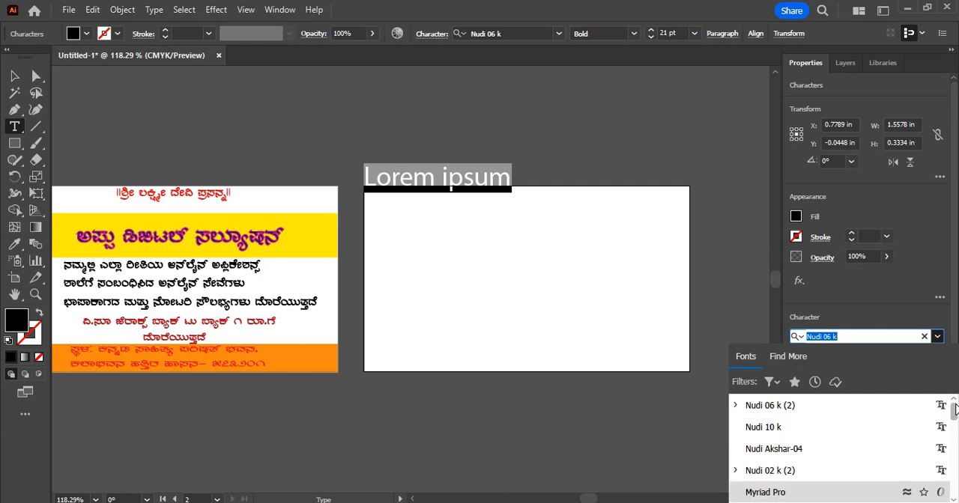
left_click_drag(955, 411, 957, 439)
scroll(955, 402, "up", 10)
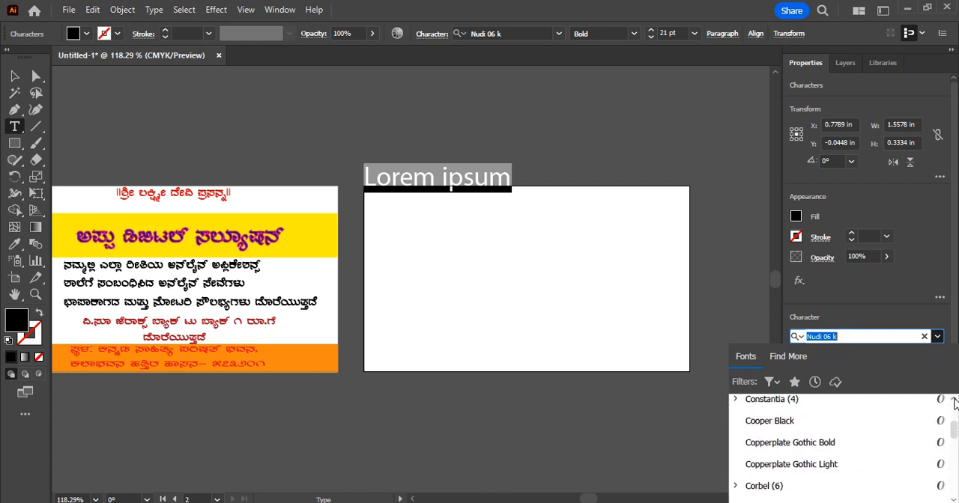
scroll(955, 403, "up", 10)
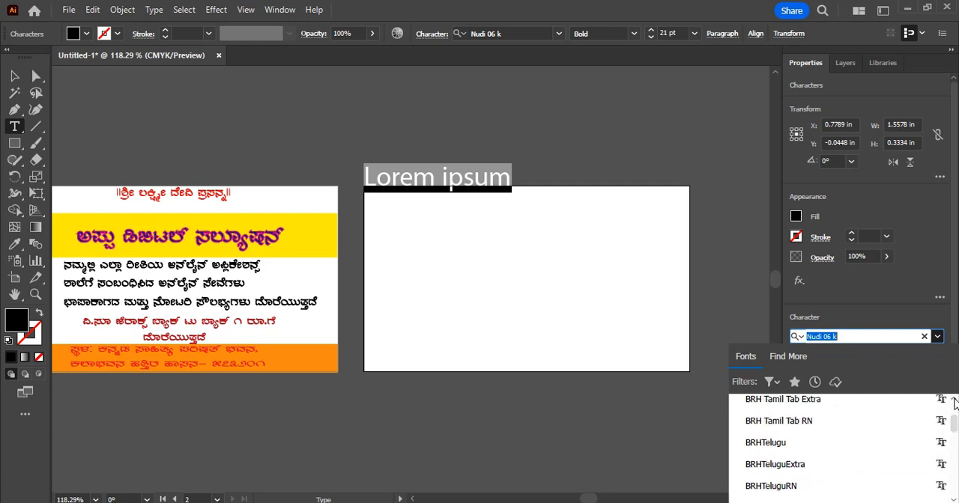
scroll(954, 403, "up", 10)
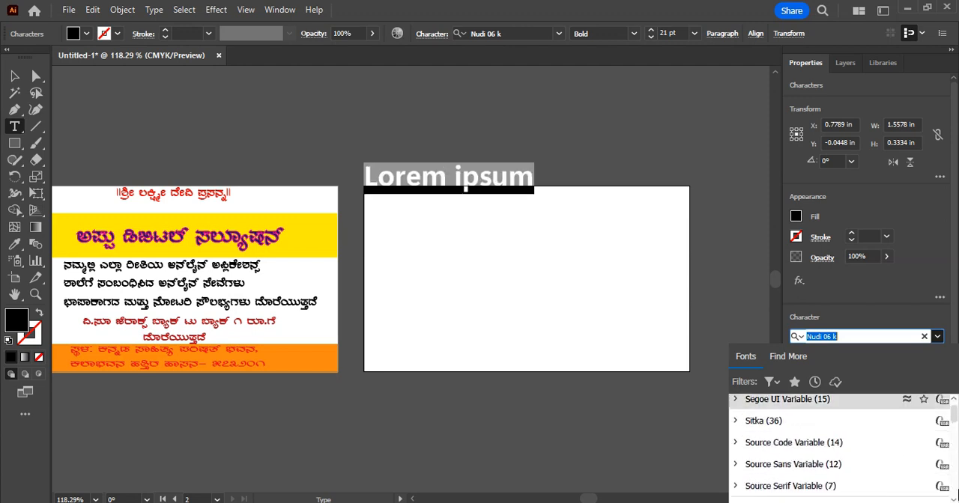
scroll(954, 497, "down", 10)
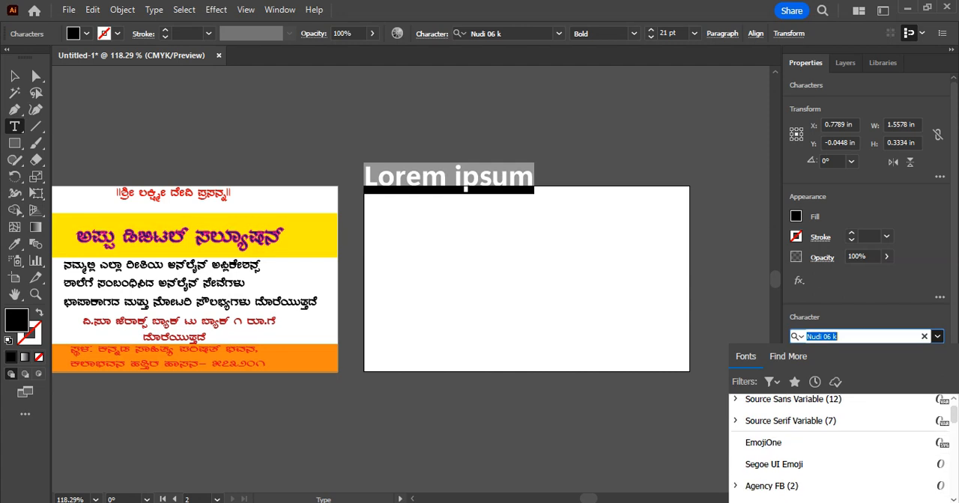
left_click(954, 403)
left_click(954, 402)
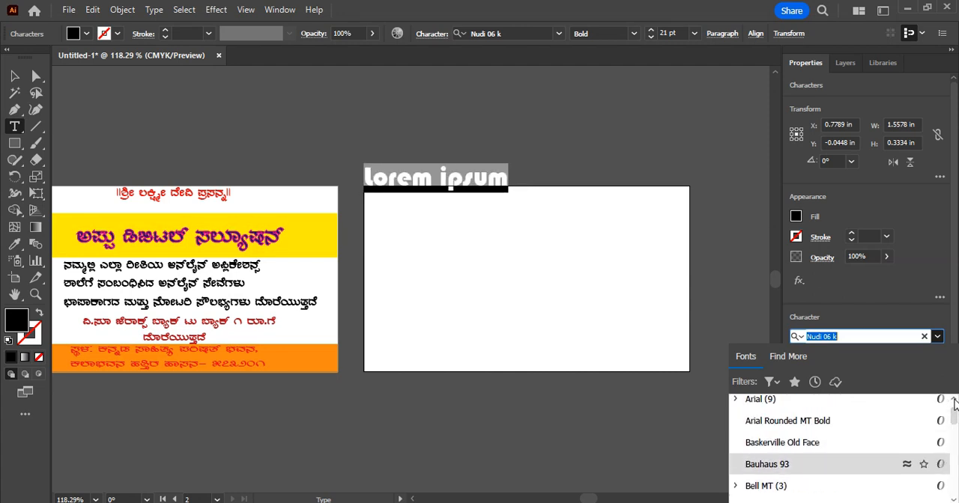
left_click(772, 407)
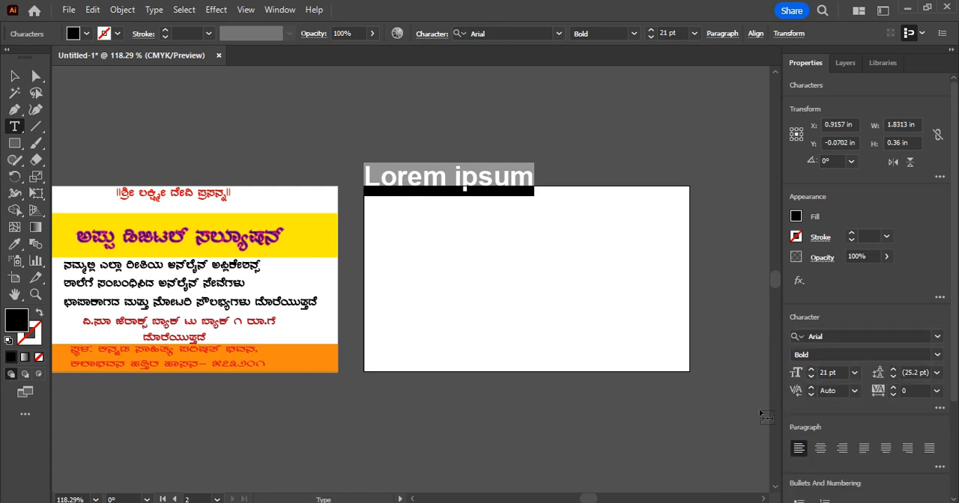
Replace the placeholder text with the heading "||Shree Laxmi Devi Prasanna||"
type("||")
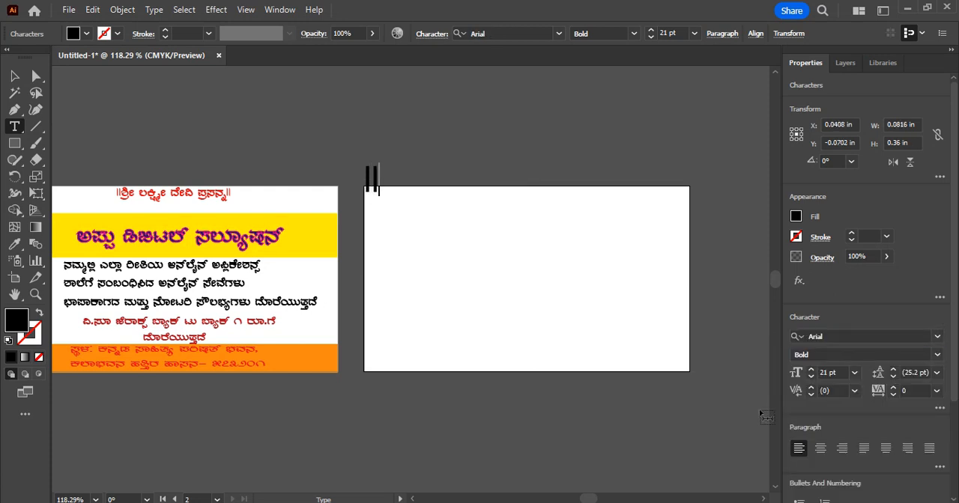
type("Shree")
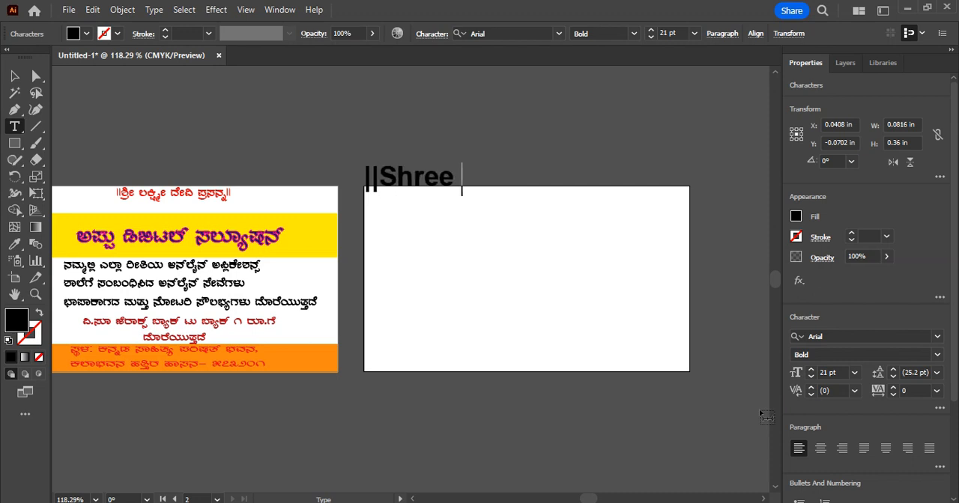
type(" Lac")
key("BackSpace")
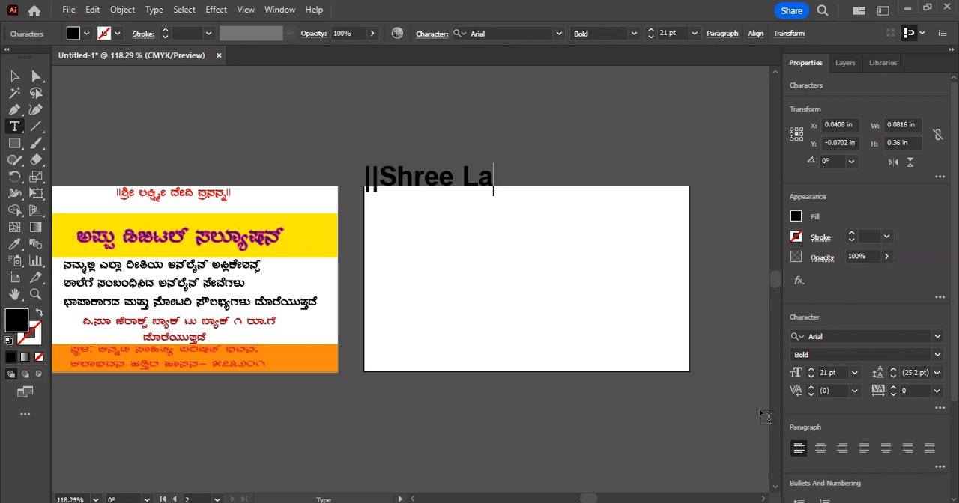
type("xmi")
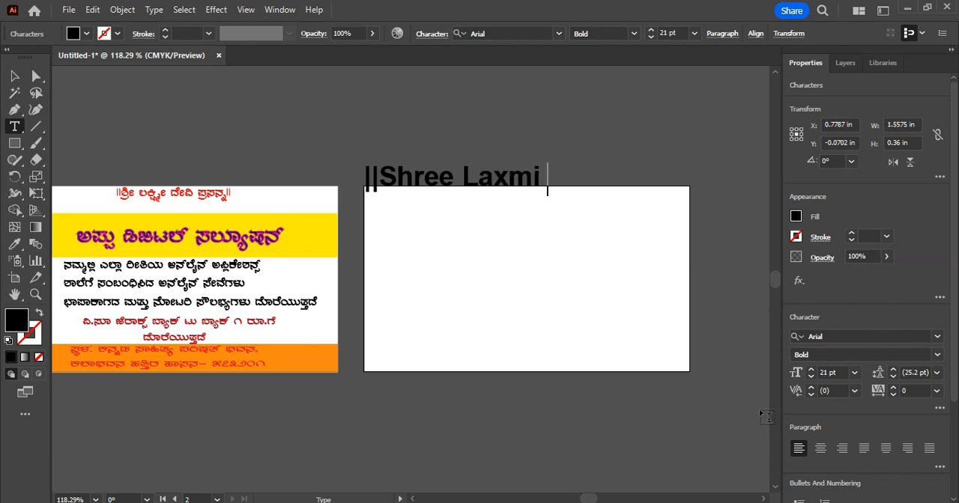
type(" Devi ")
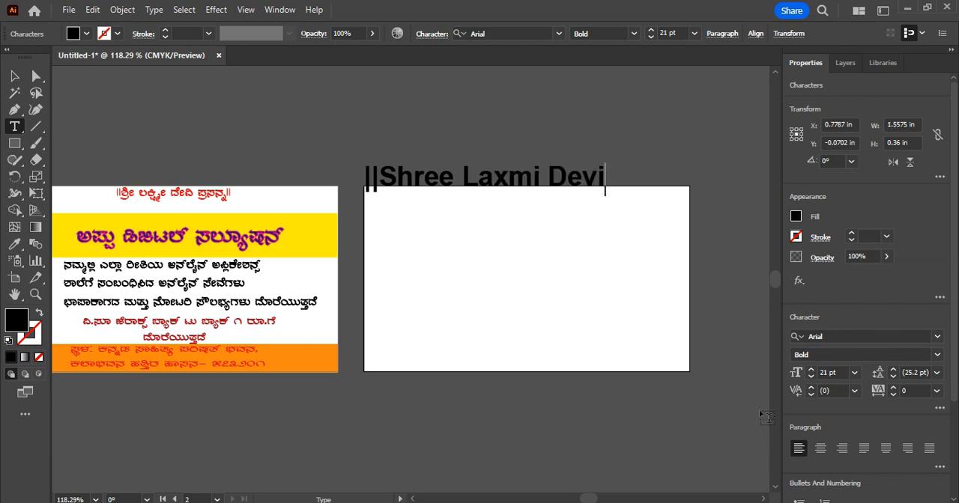
type("Prasam")
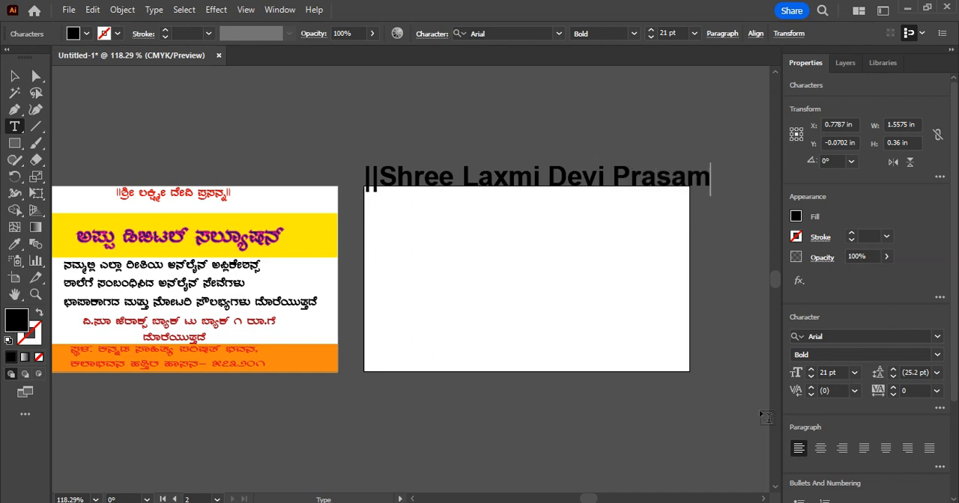
key("BackSpace")
type("nn")
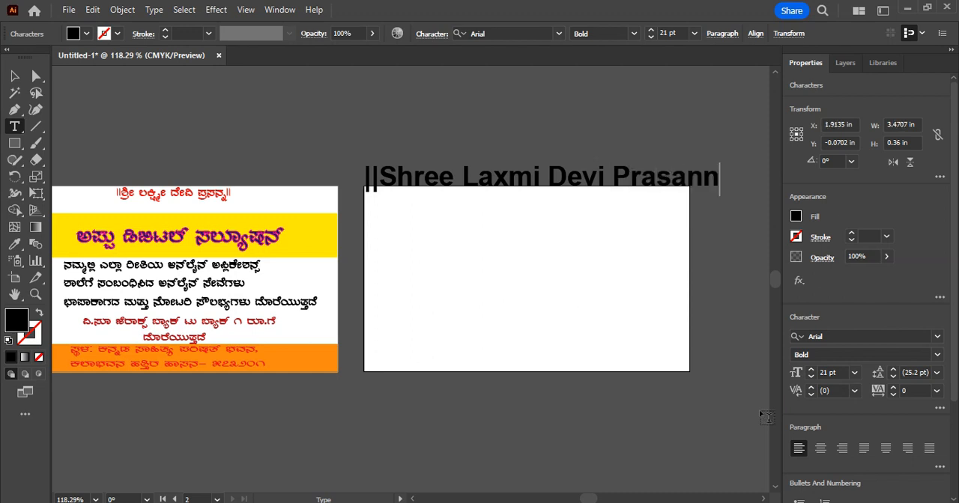
type("a||")
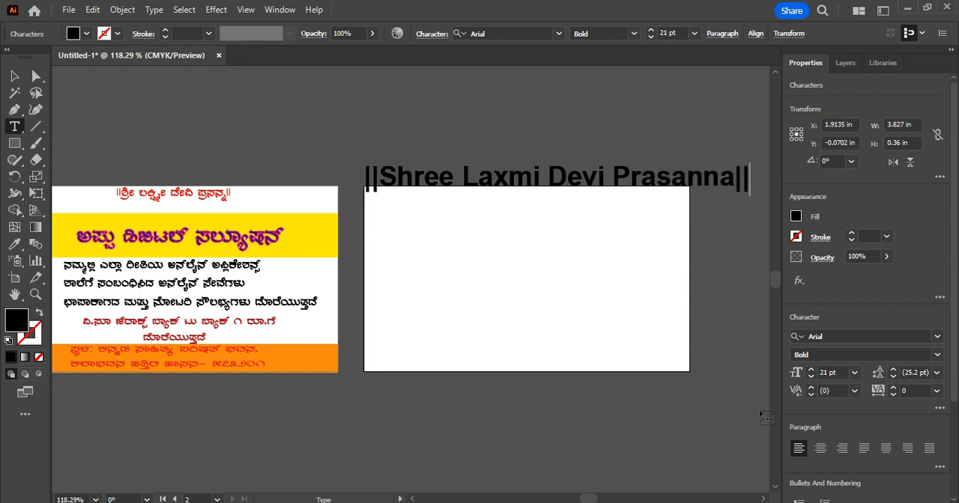
Scale the heading down to about 12 pt and move it inside the second artboard, along its upper edge
key("Escape")
left_click_drag(751, 162, 586, 177)
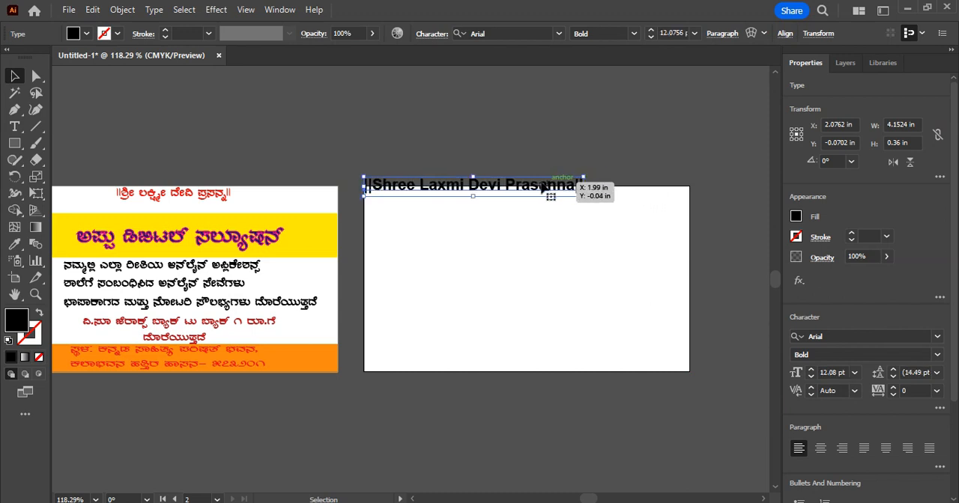
left_click_drag(477, 182, 520, 200)
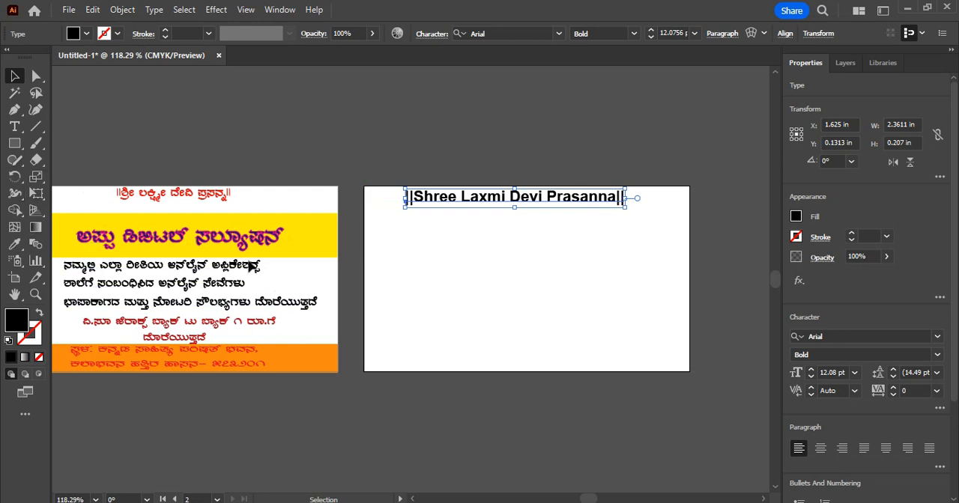
Change the fill of the whole heading text to magenta and deselect it
left_click(15, 127)
left_click_drag(403, 196, 677, 214)
left_click(87, 34)
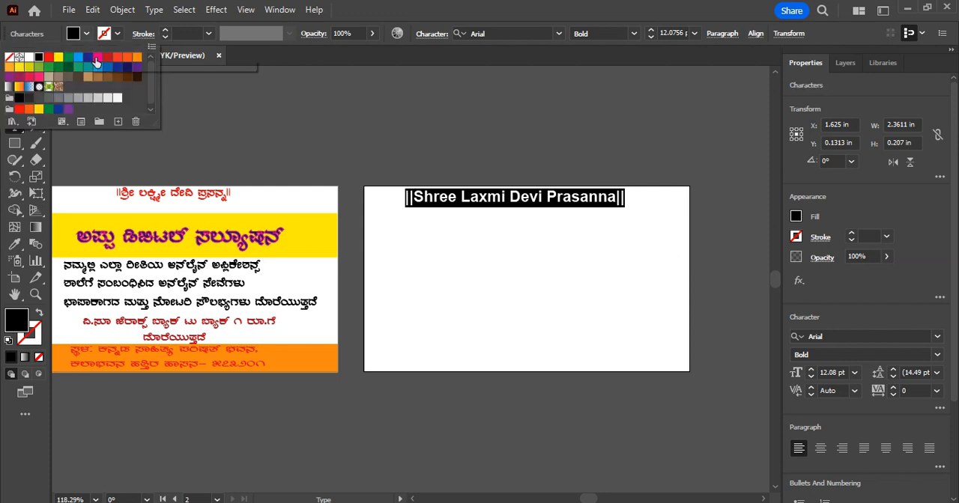
left_click(96, 64)
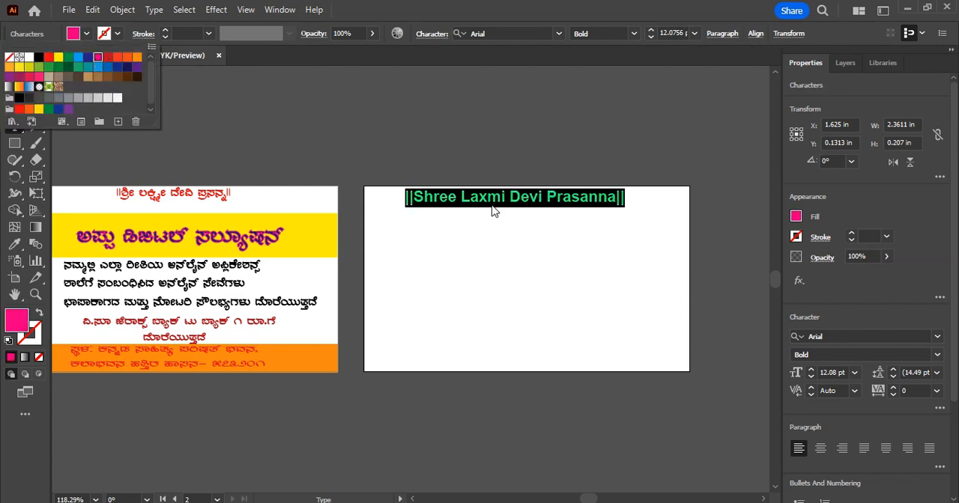
left_click(500, 274)
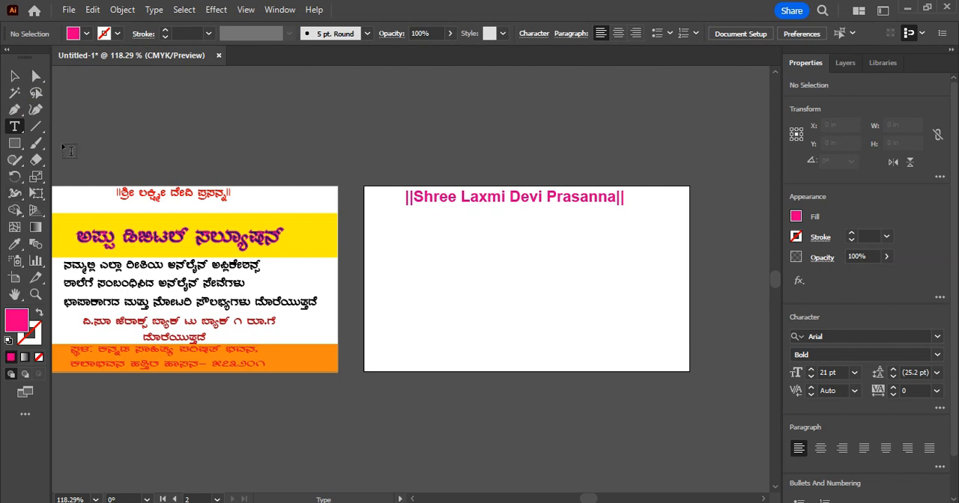
Shift the heading slightly right to centre it across the second artboard, and deselect it
left_click(36, 75)
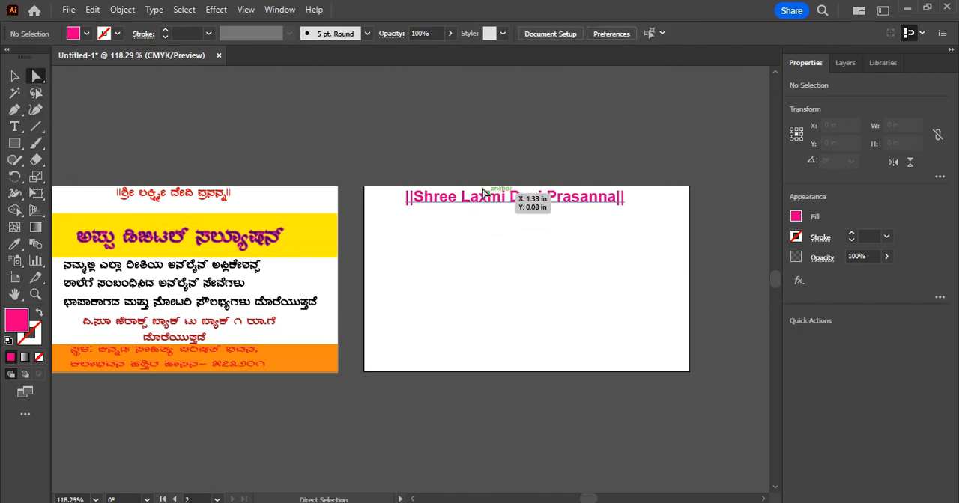
left_click_drag(483, 193, 496, 194)
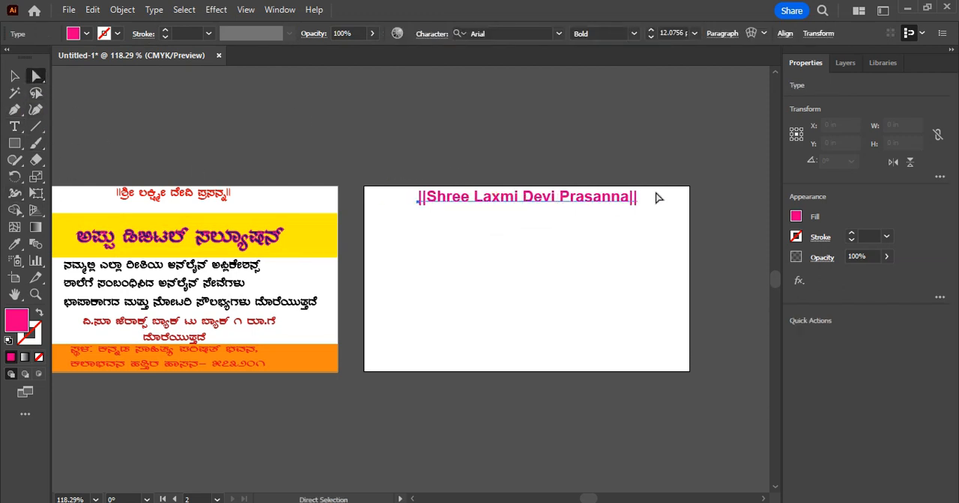
left_click(532, 251)
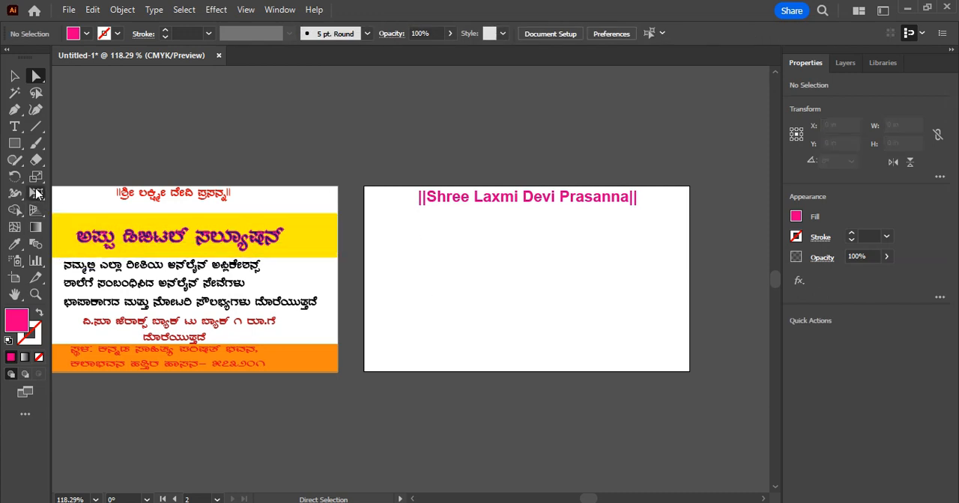
Add a text line with "PH:" and the phone number, scaled to about 9.8 pt, below the heading at the artboard's right edge
left_click(14, 127)
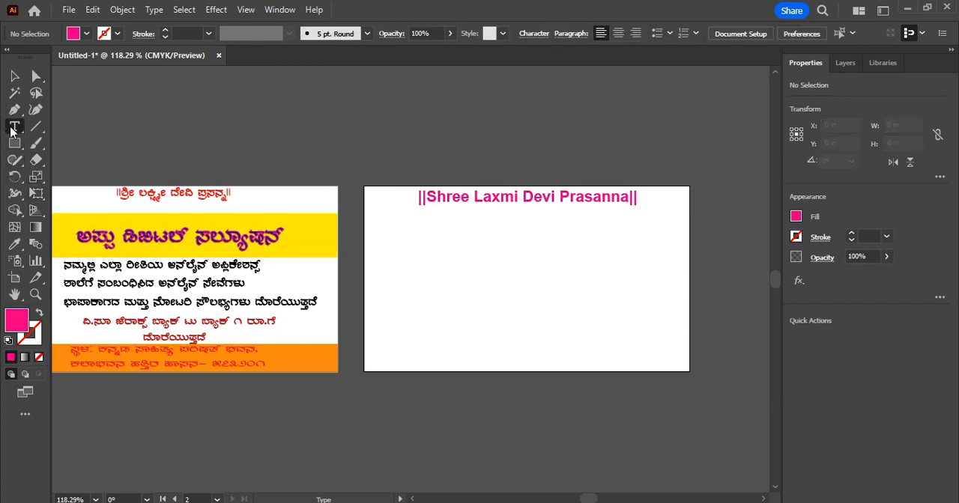
left_click(552, 217)
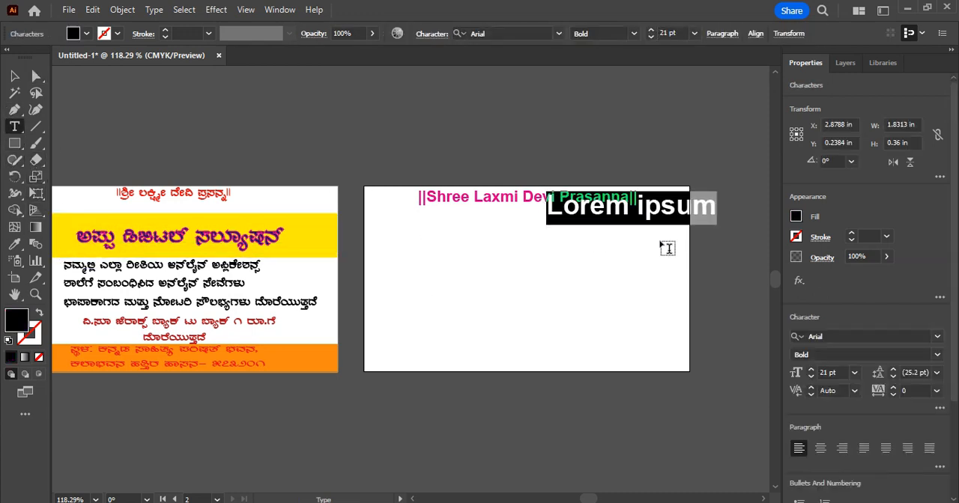
type("P")
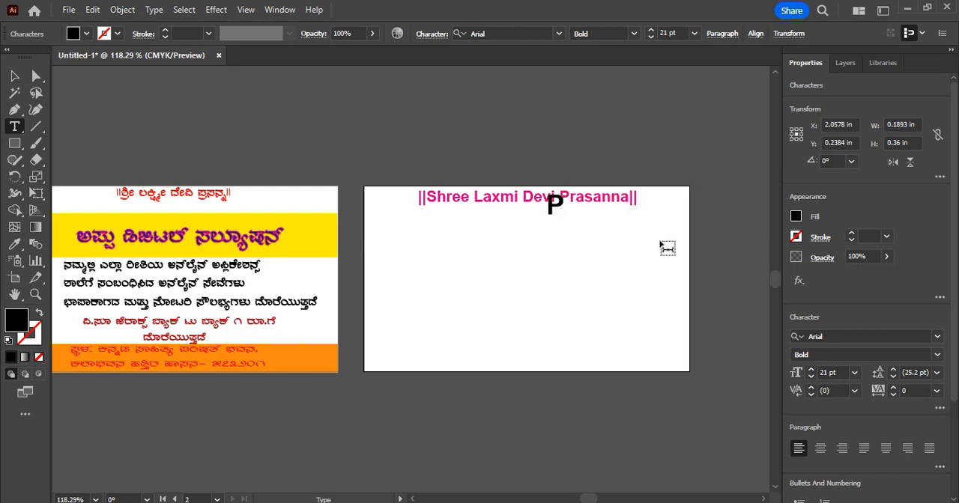
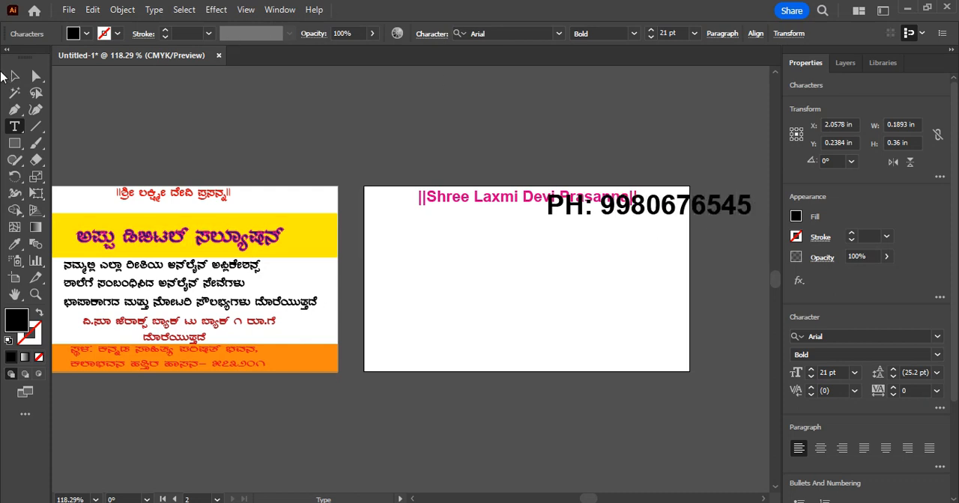
left_click(14, 75)
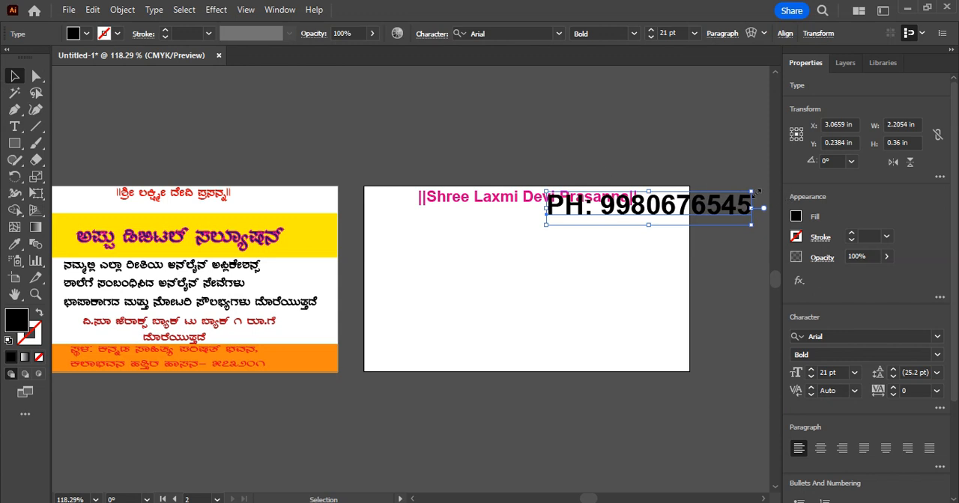
left_click_drag(757, 192, 634, 217)
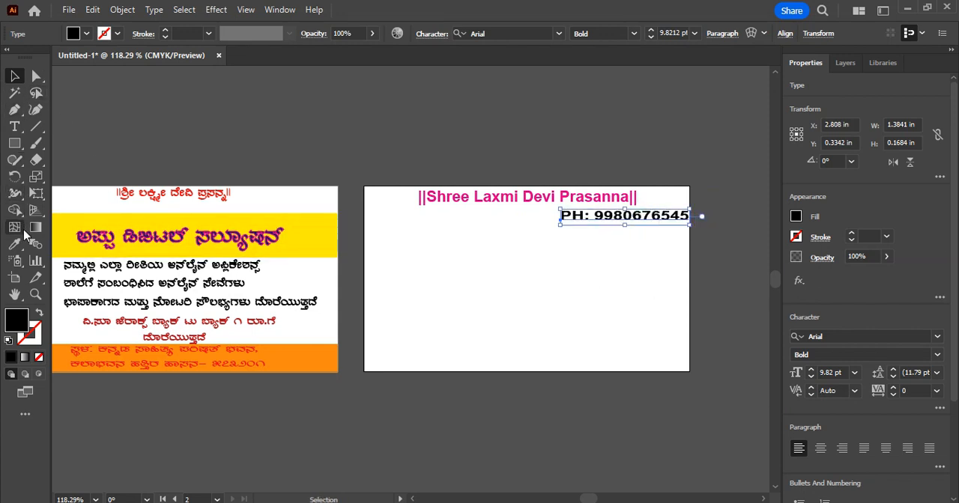
Change the fill of the phone number line to dark blue and deselect the text
left_click(14, 126)
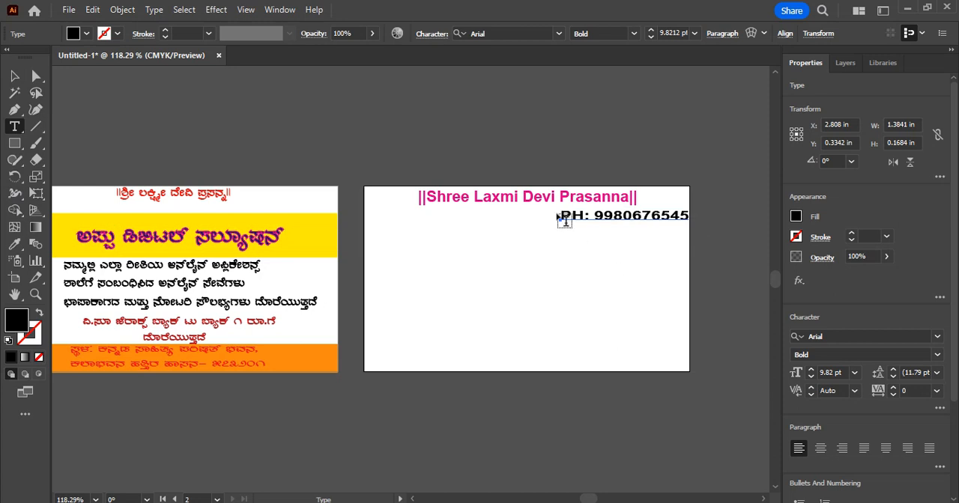
left_click_drag(561, 215, 728, 231)
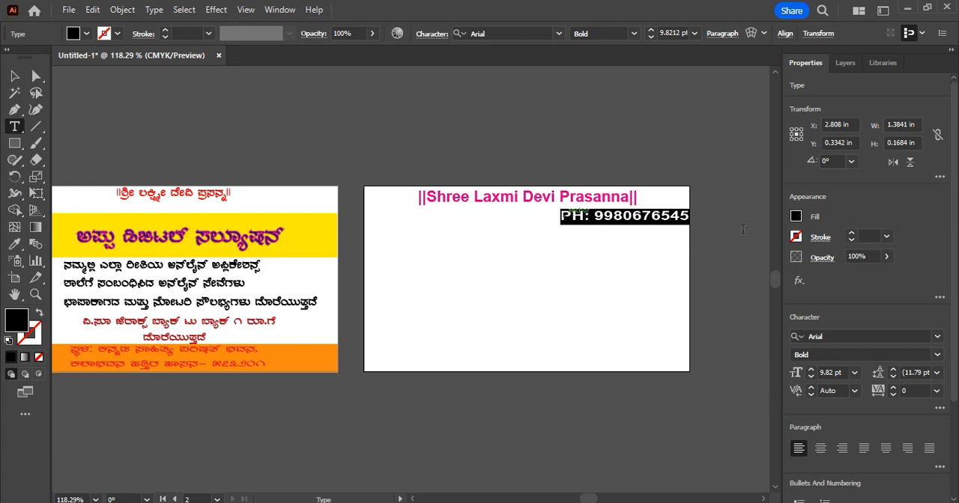
left_click(87, 33)
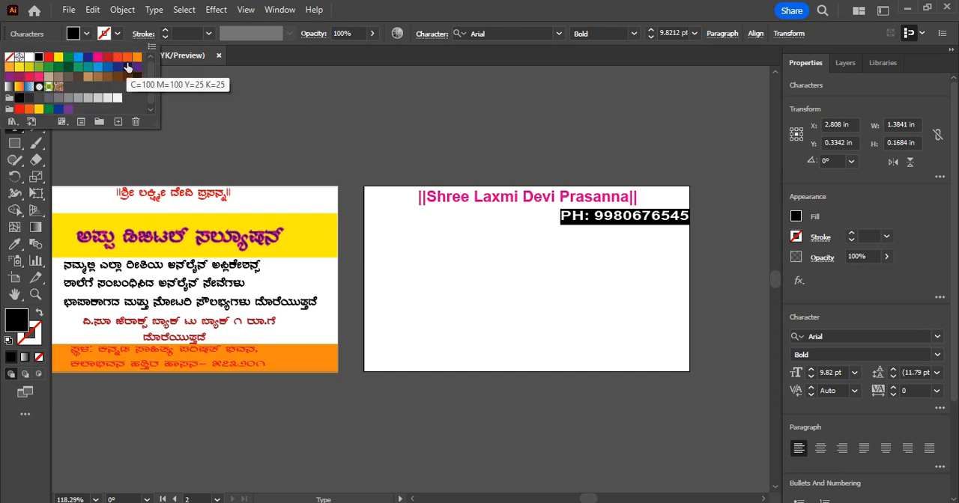
left_click(89, 59)
key("Escape")
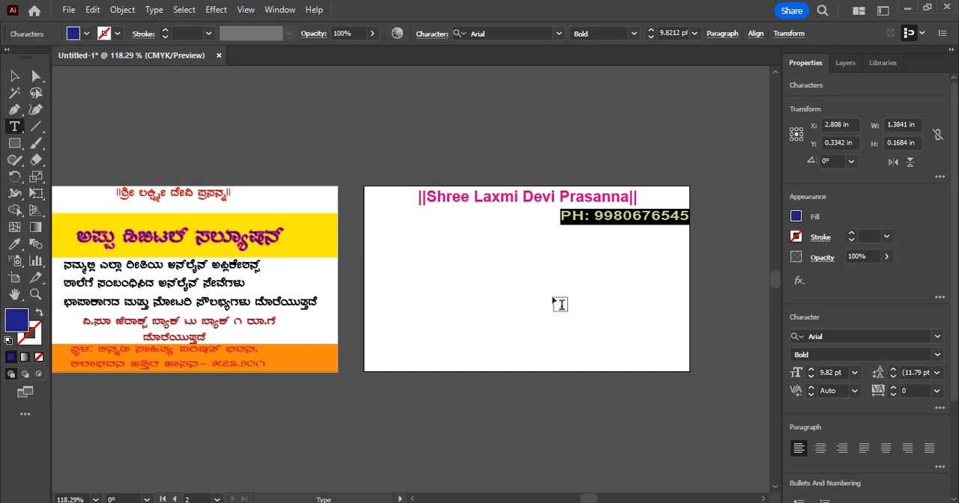
left_click(744, 239, "ctrl")
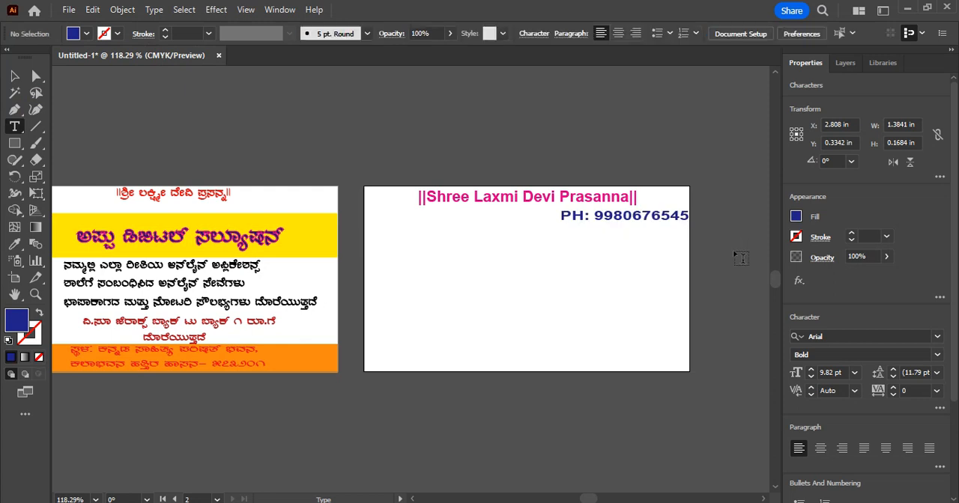
Draw a rectangle about 3.53 in wide and 0.43 in high across the second artboard below the phone number, fill it yellow, and deselect it
left_click(13, 145)
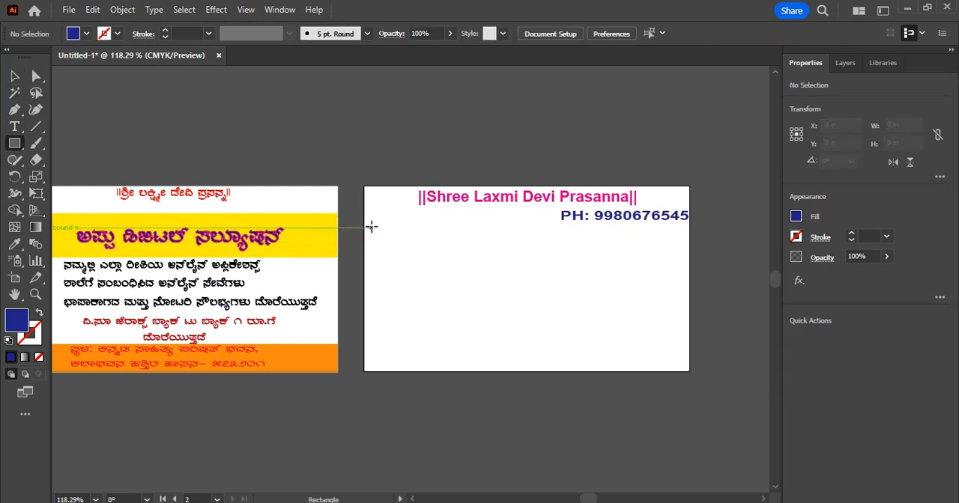
left_click_drag(367, 226, 691, 262)
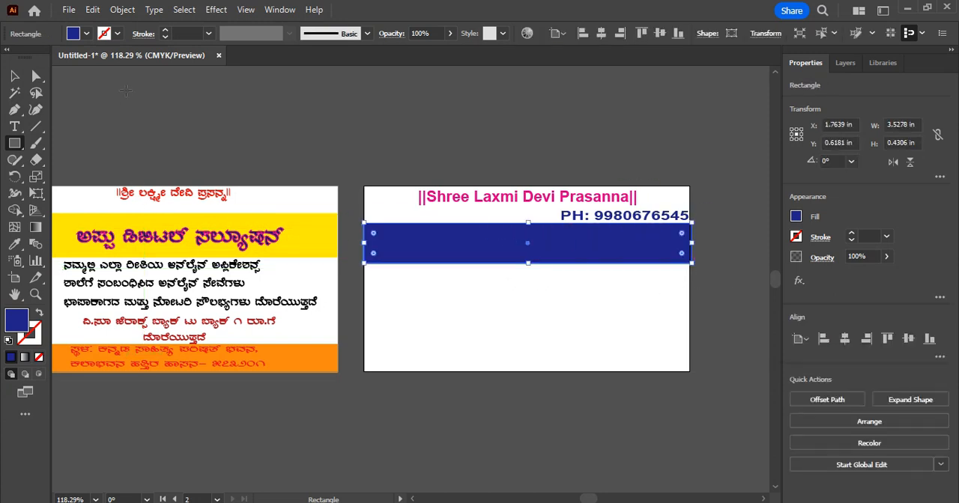
left_click(87, 35)
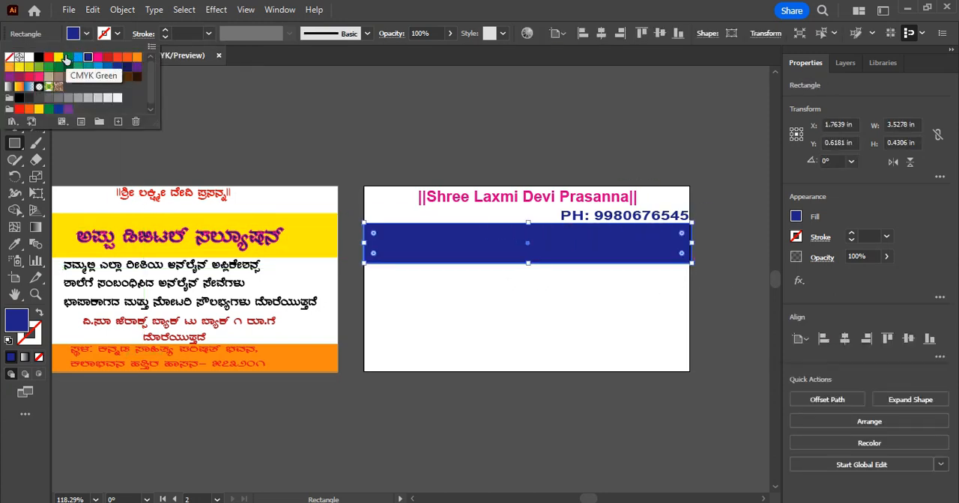
left_click(50, 59)
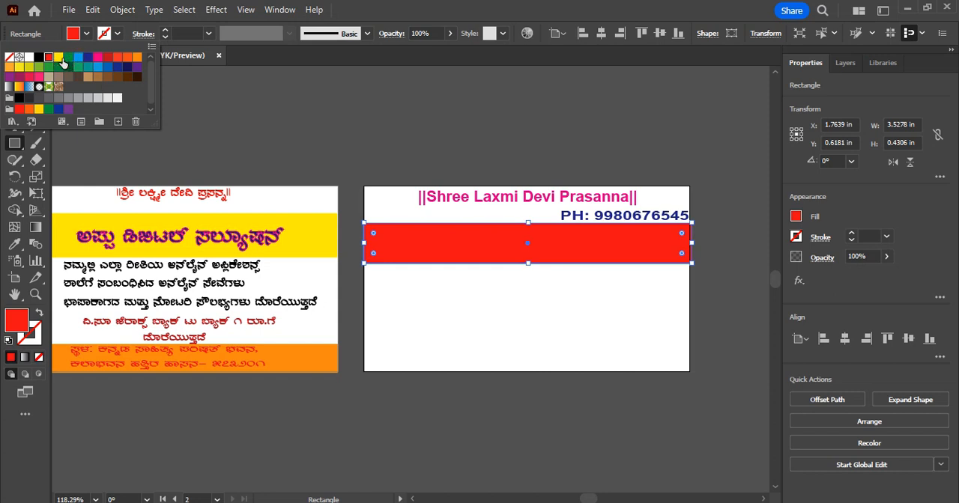
left_click(59, 58)
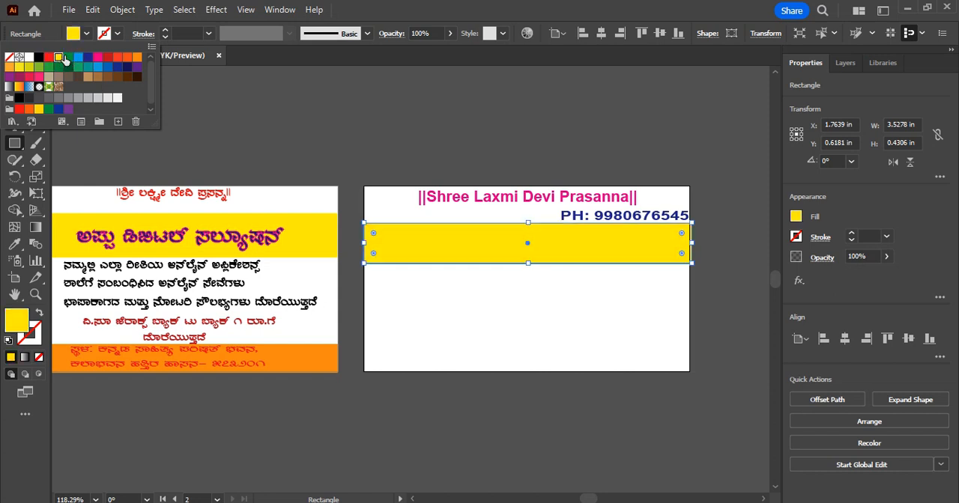
left_click(117, 35)
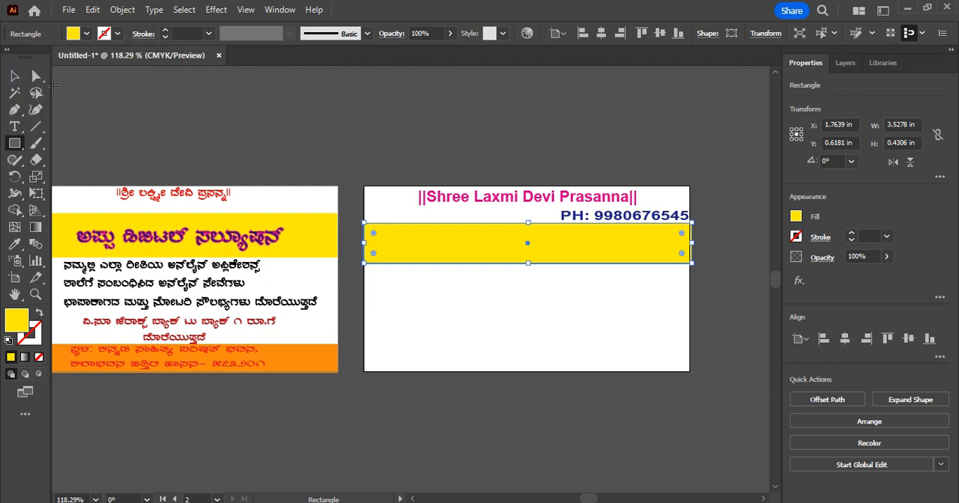
left_click(14, 76)
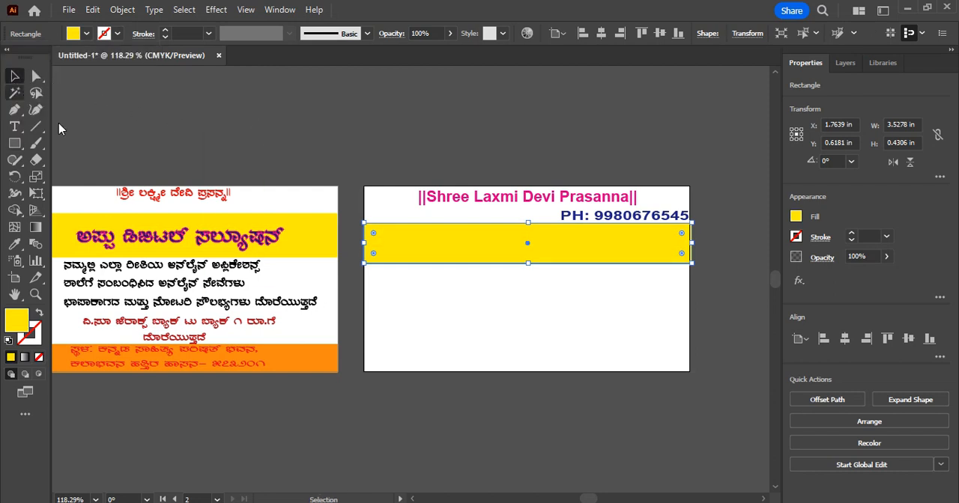
left_click(479, 307)
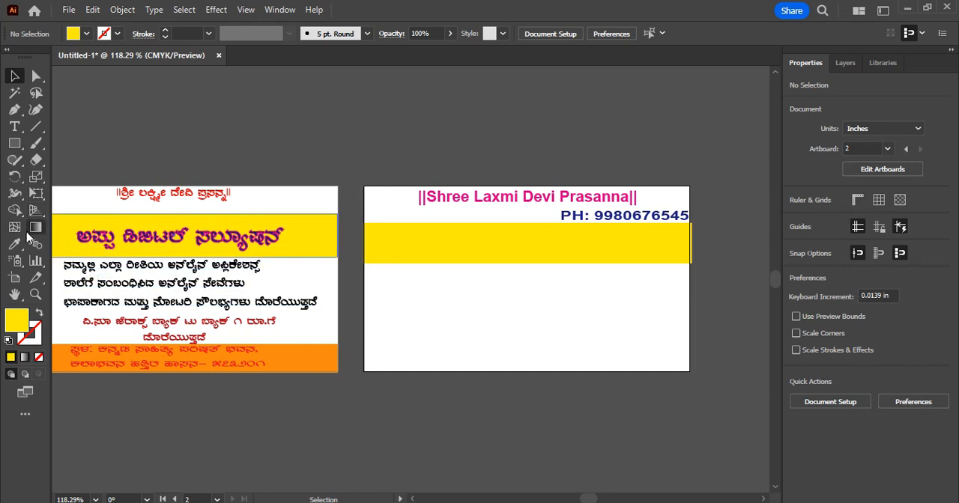
Add the 21 pt title "Appu Degital Salution" in black on the yellow band and centre it within the band
left_click(14, 126)
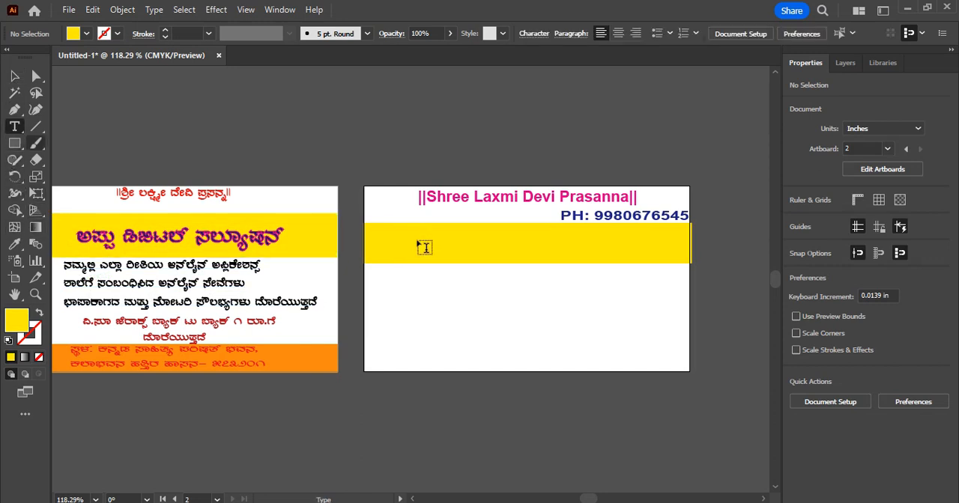
left_click(378, 248)
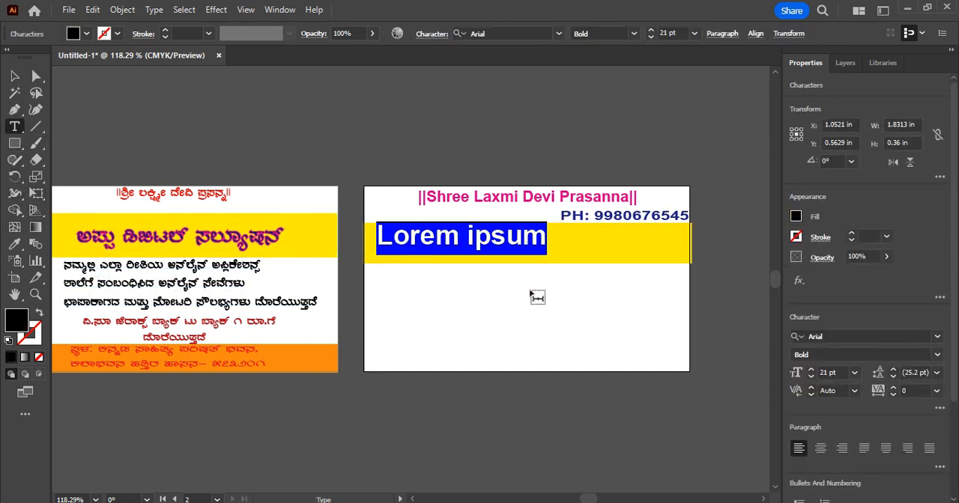
type("Appu")
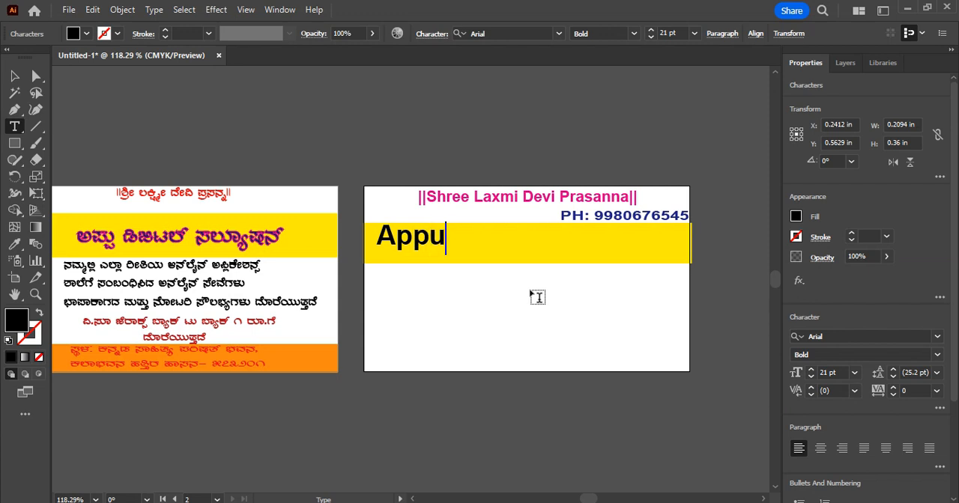
type(" De")
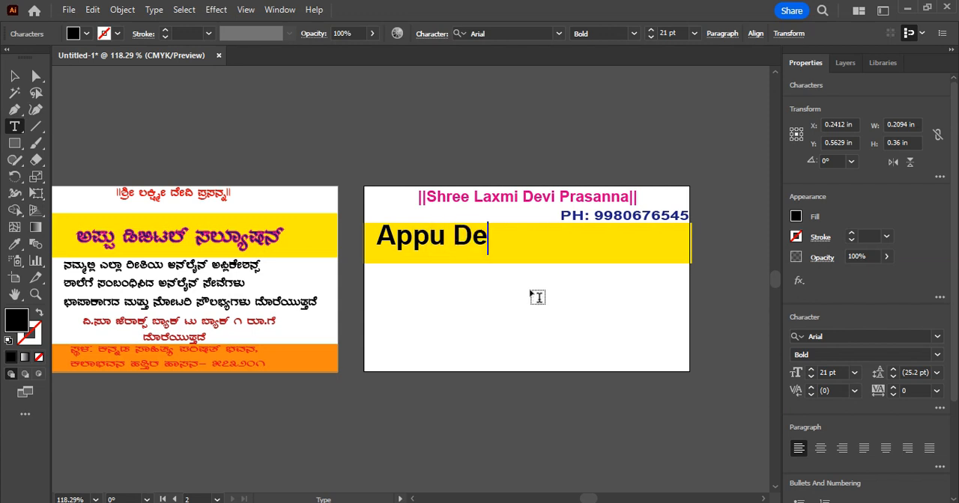
type("gits")
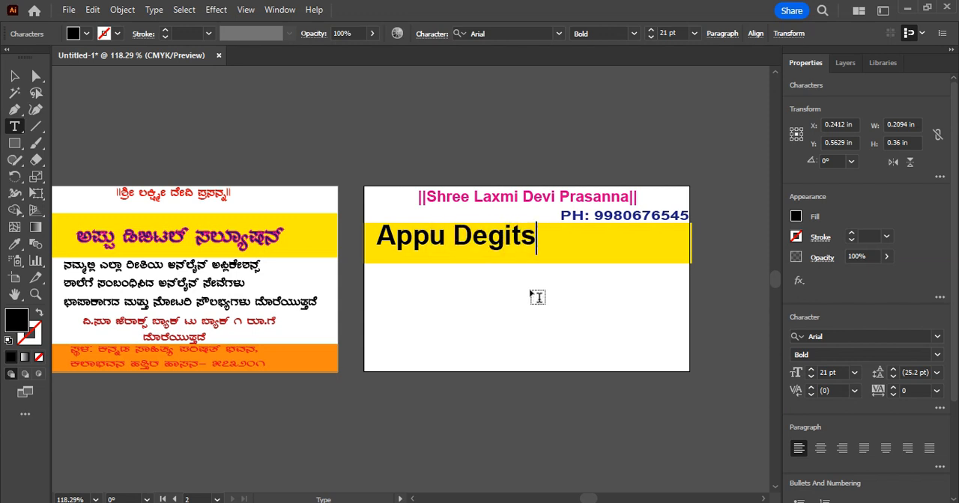
key("BackSpace")
type("al")
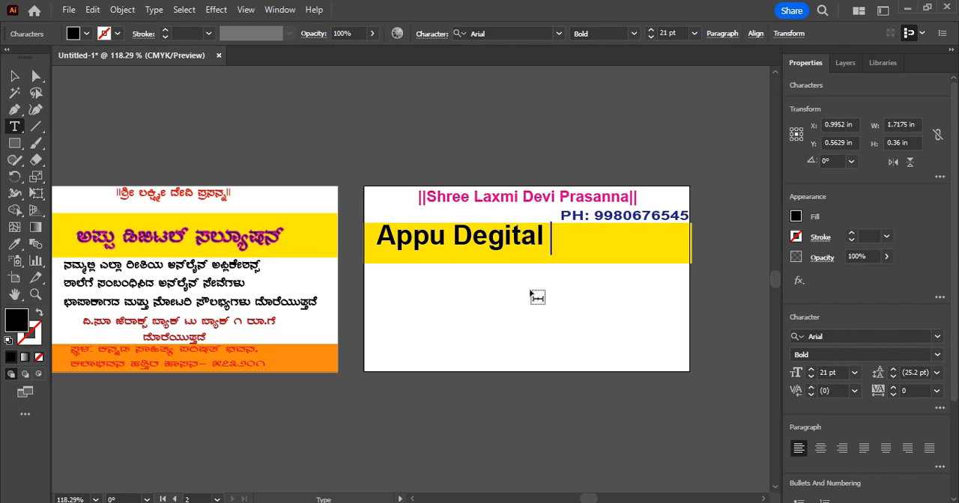
type(" Sal")
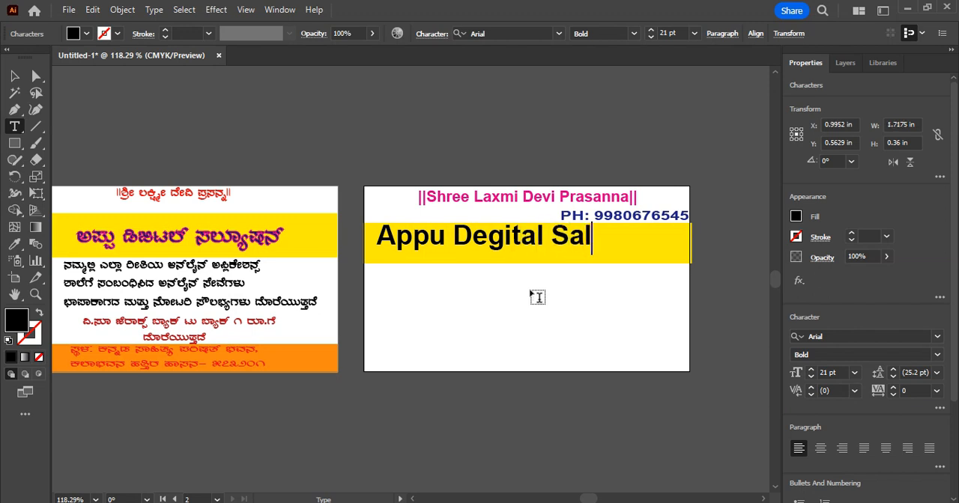
type("utio")
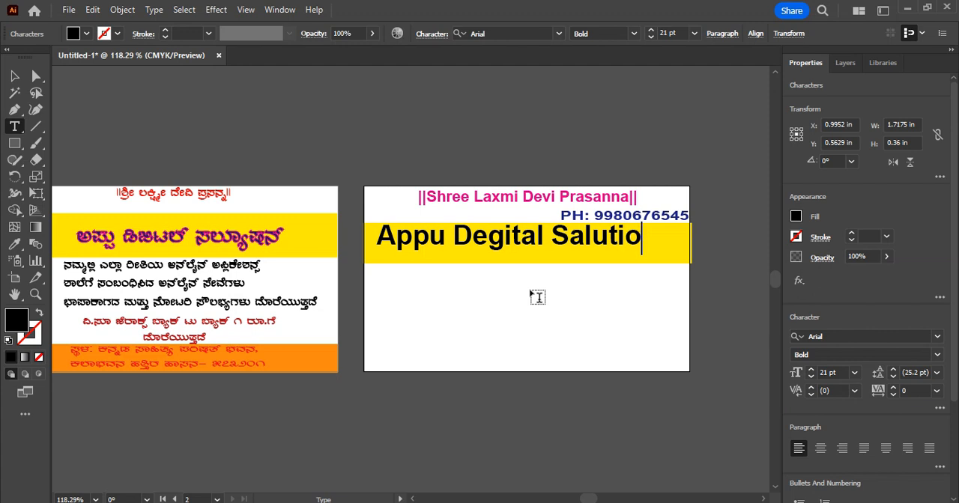
type("n")
left_click(15, 76)
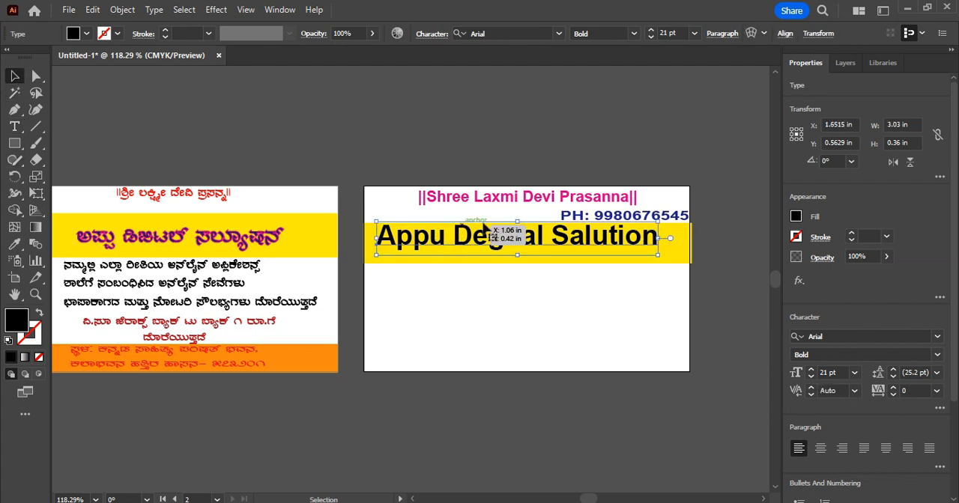
mouse_move(504, 238)
left_mouse_down()
mouse_move(512, 252)
mouse_move(516, 243)
left_mouse_up()
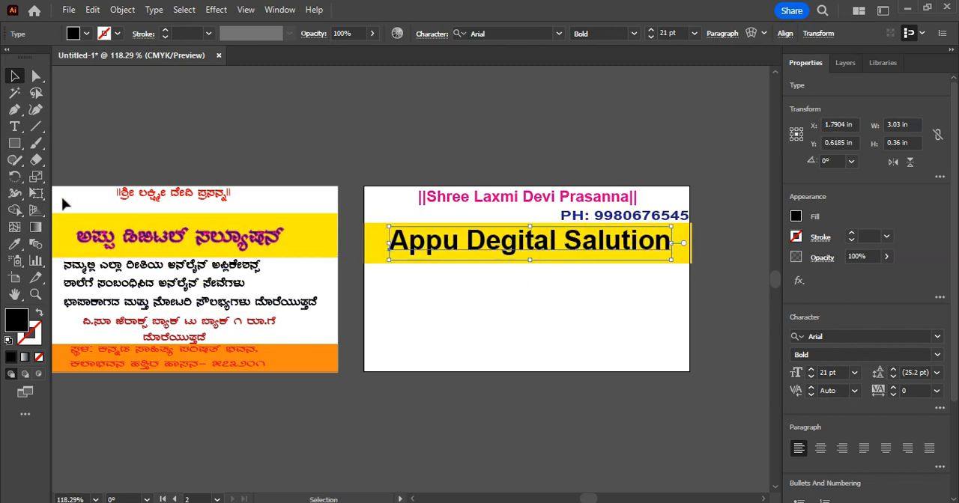
Give the whole "Appu Degital Salution" title a magenta stroke of 0.5 pt and deselect the text
left_click(15, 127)
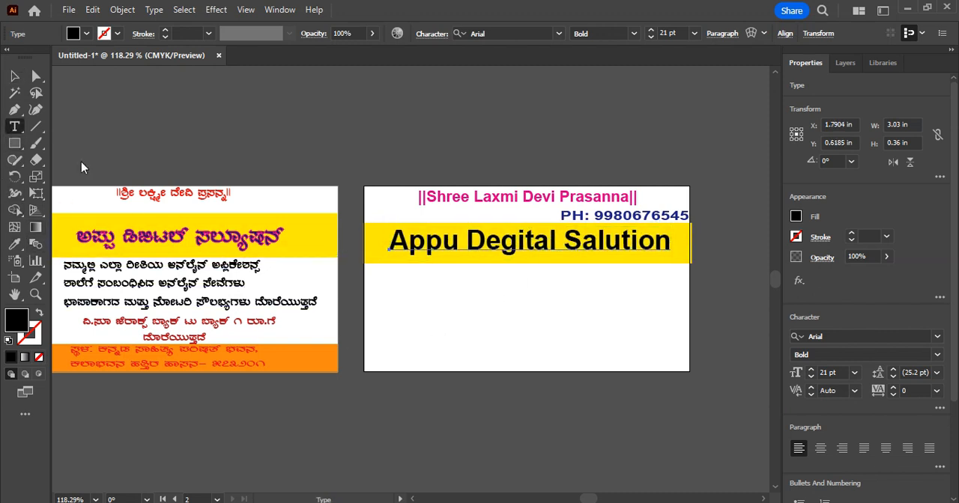
left_click(390, 242)
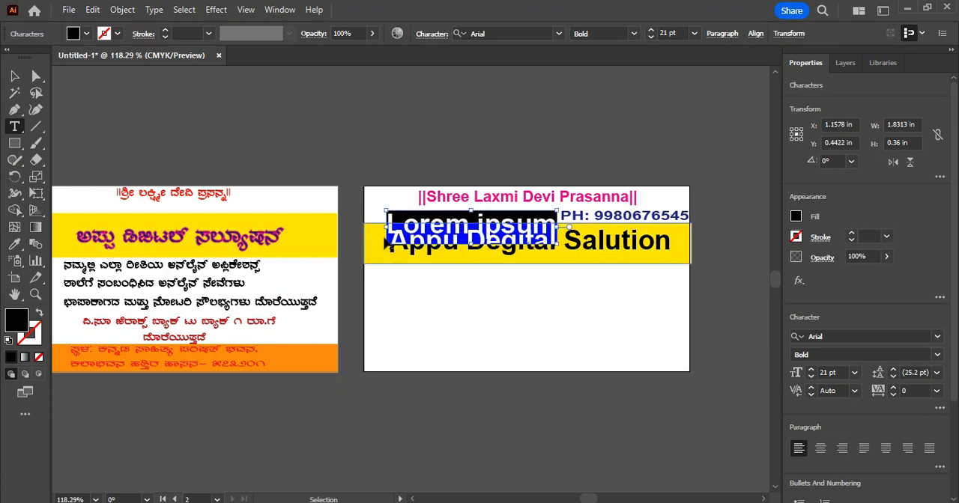
key("ctrl+z")
left_click_drag(390, 241, 721, 251)
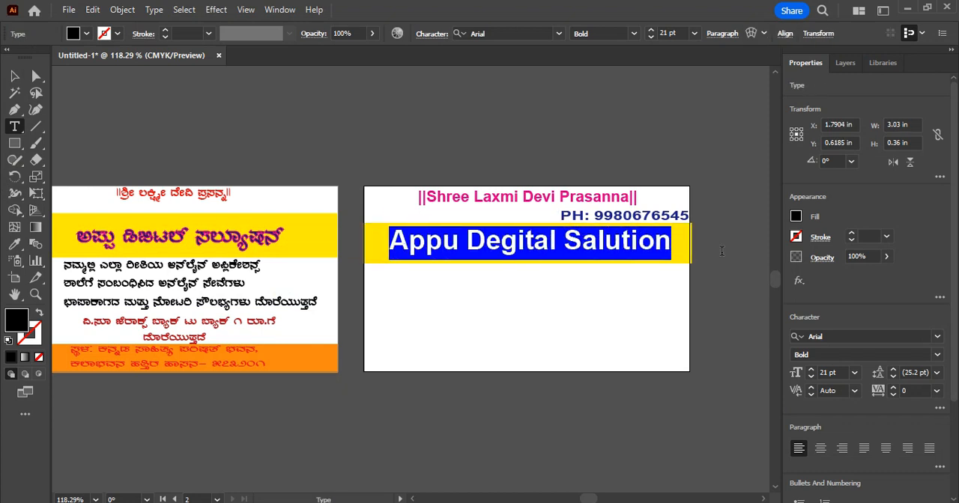
left_click(116, 33)
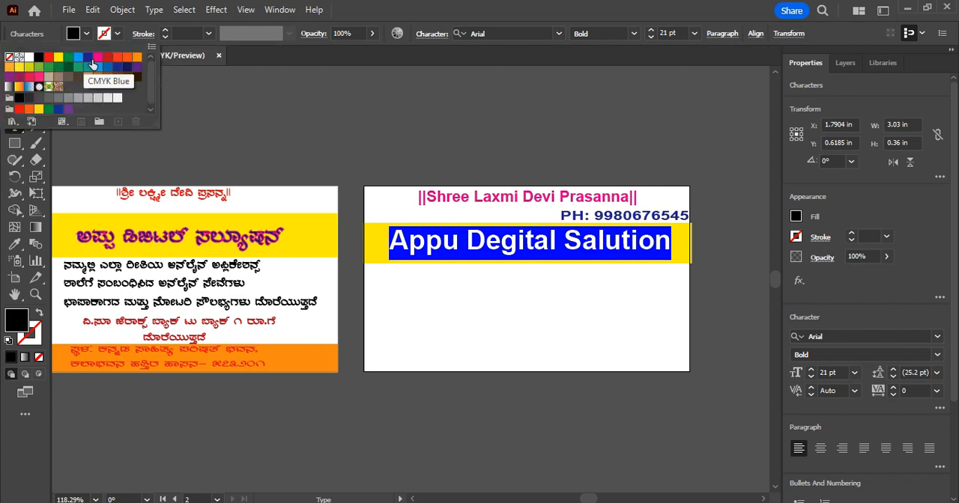
left_click(97, 58)
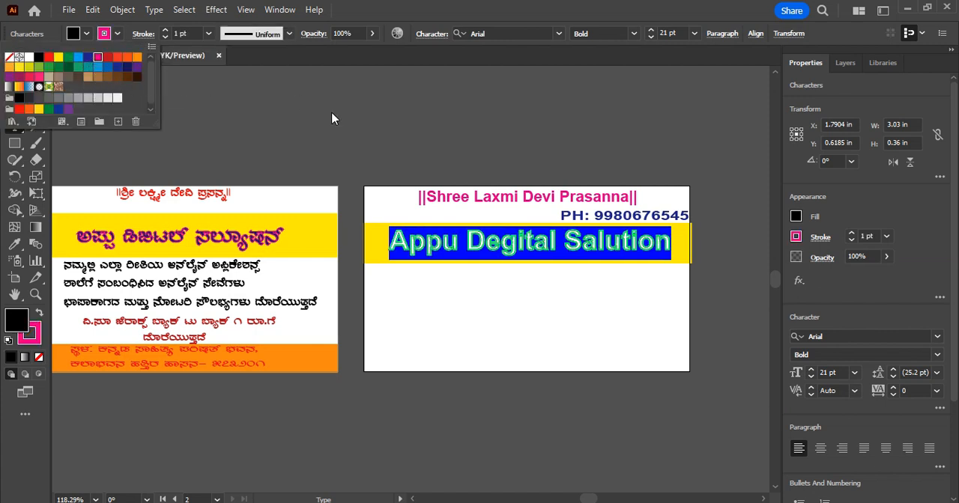
left_click(210, 34)
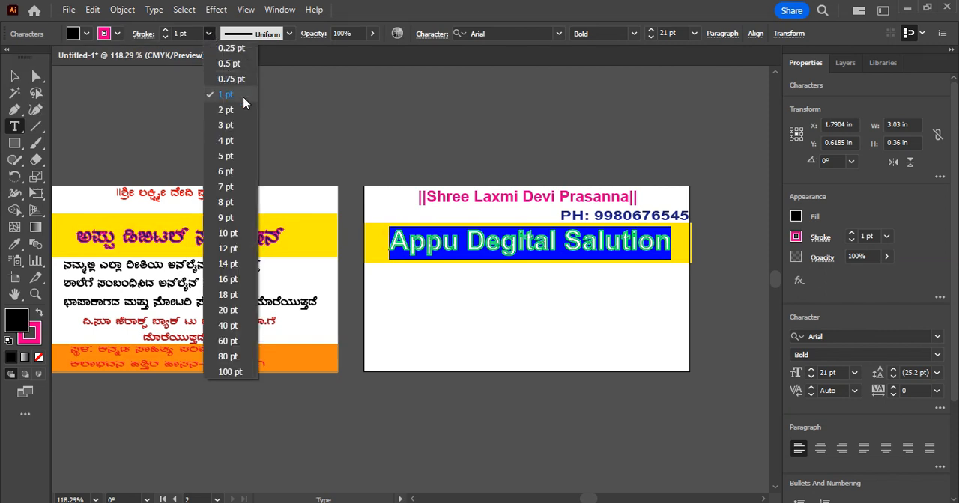
left_click(239, 66)
left_click(368, 123)
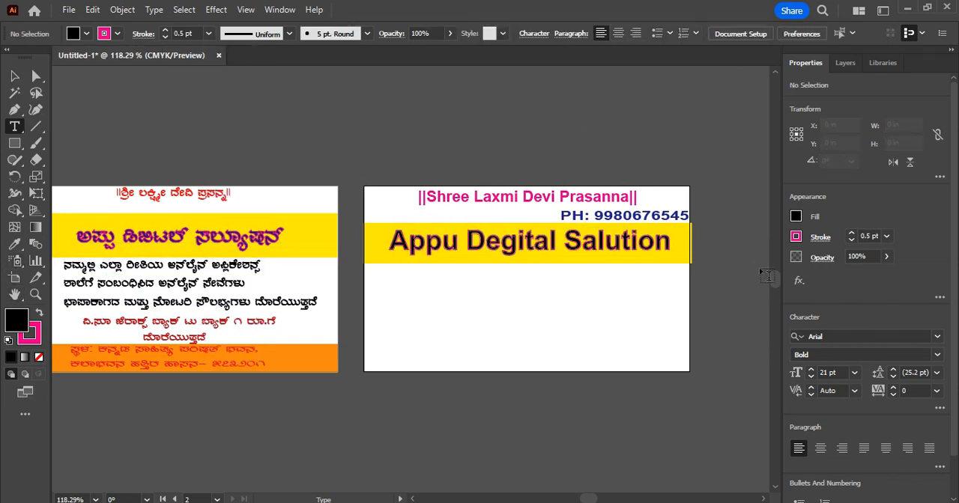
Narrow the yellow band to 3.5 in so it ends at the artboard's right edge, and deselect it
left_click(14, 76)
left_click(689, 249)
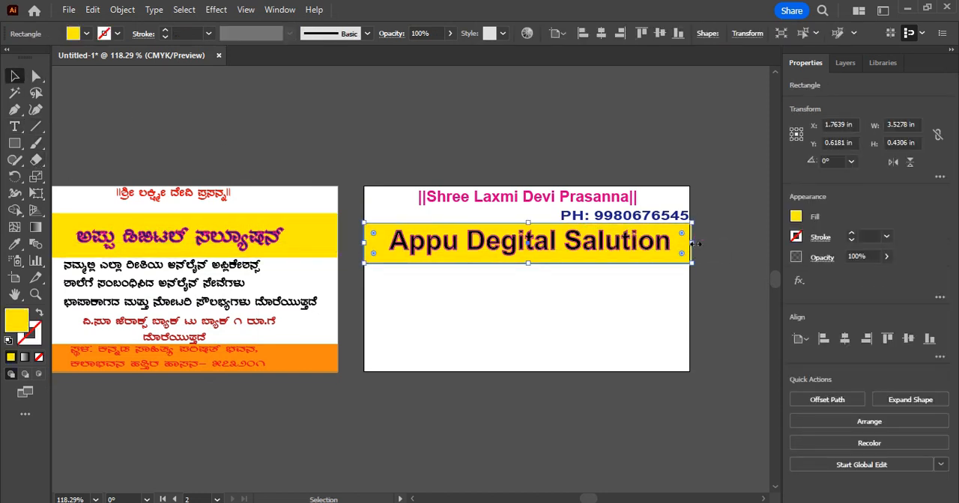
left_click_drag(689, 248, 689, 244)
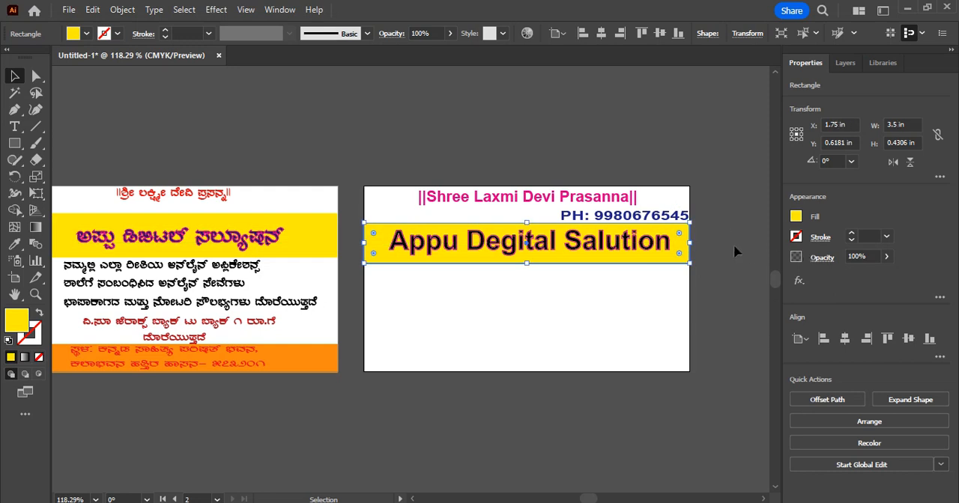
left_click(709, 317)
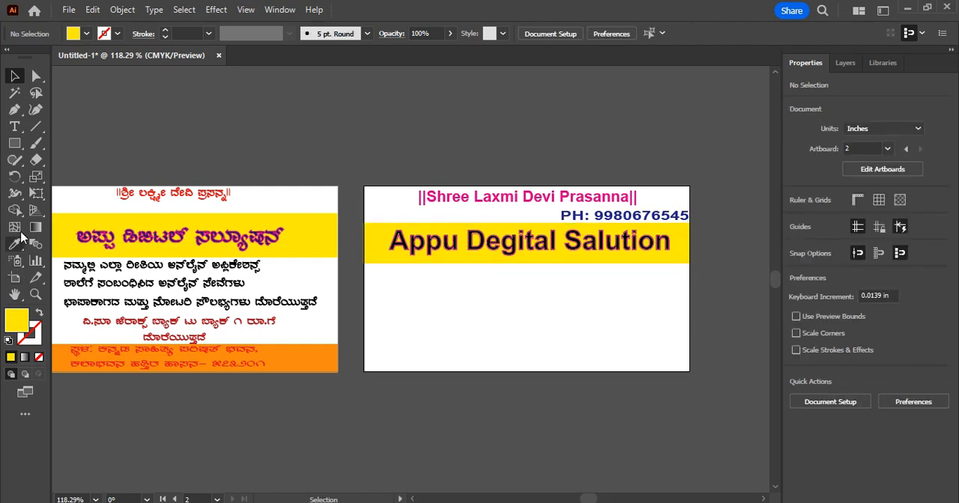
Start a 10 pt black Arial Bold text block below the yellow band on the second artboard, reading "Online Applications"
left_click(15, 127)
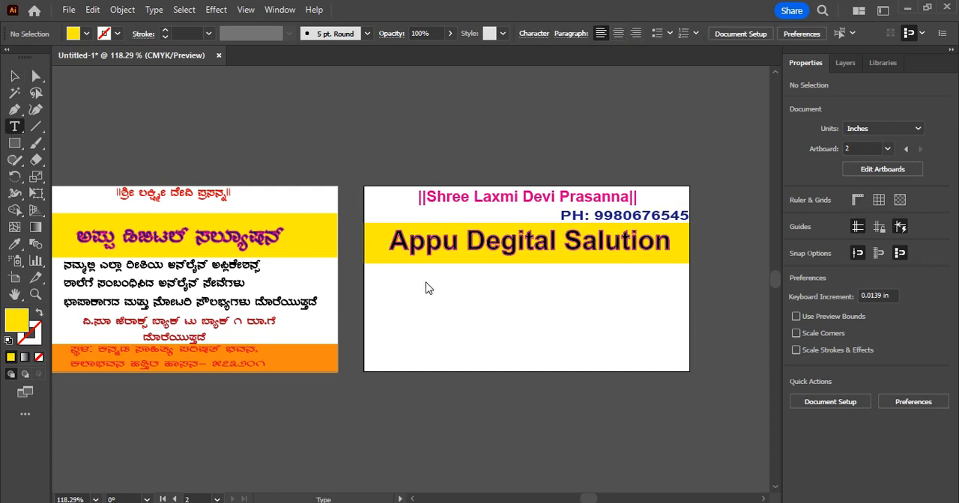
left_click(376, 282)
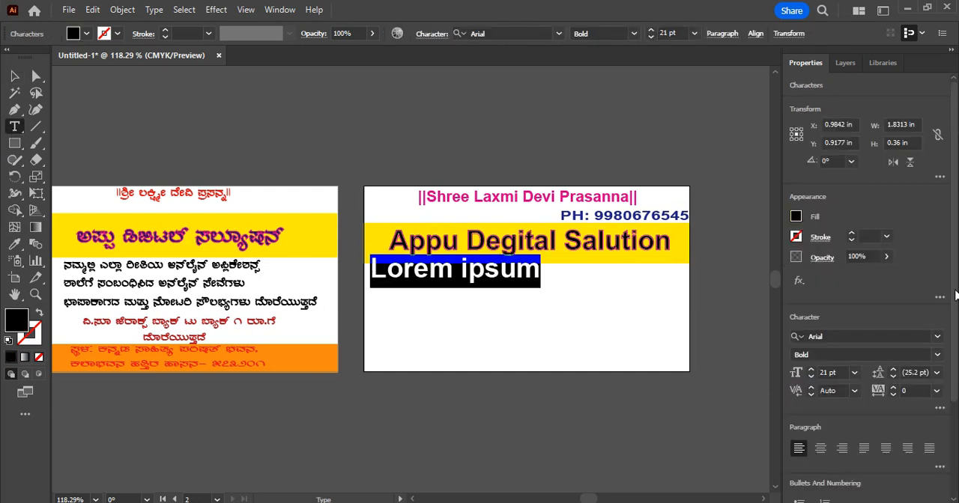
left_click(854, 372)
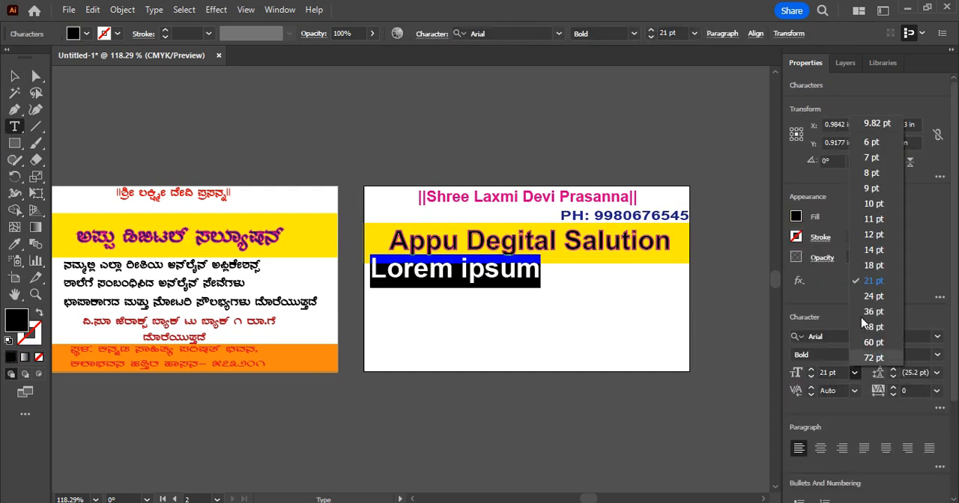
left_click(880, 211)
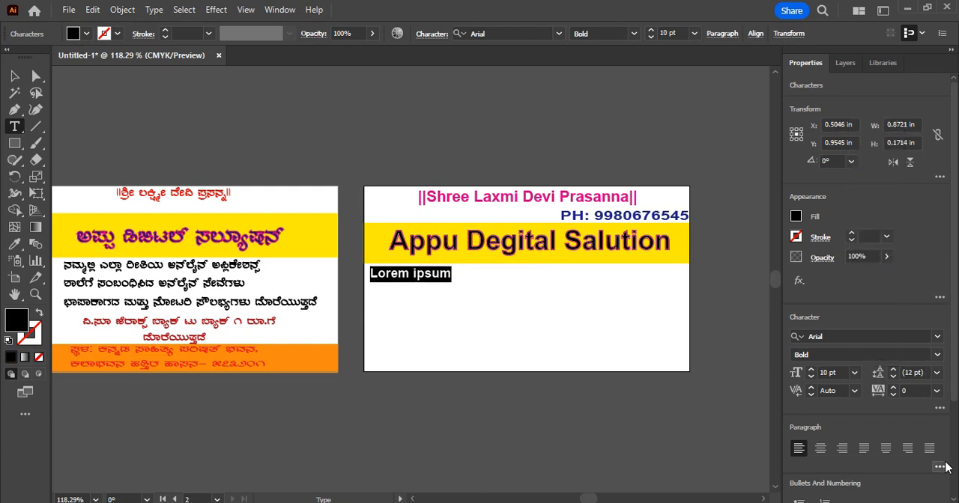
type("On")
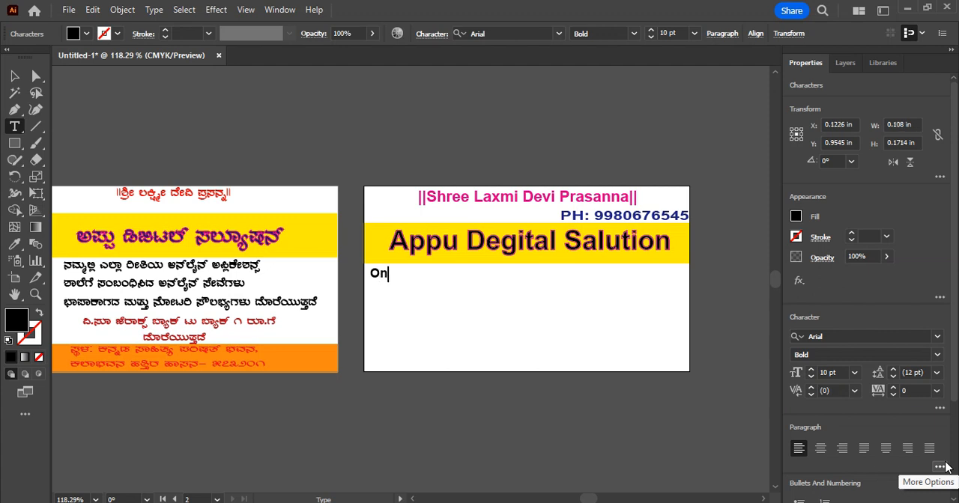
type("line Appl")
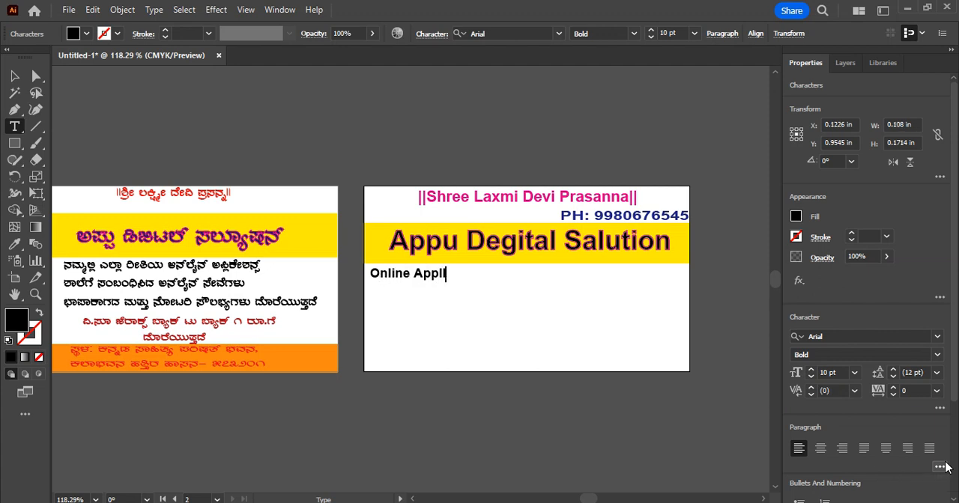
type("ications")
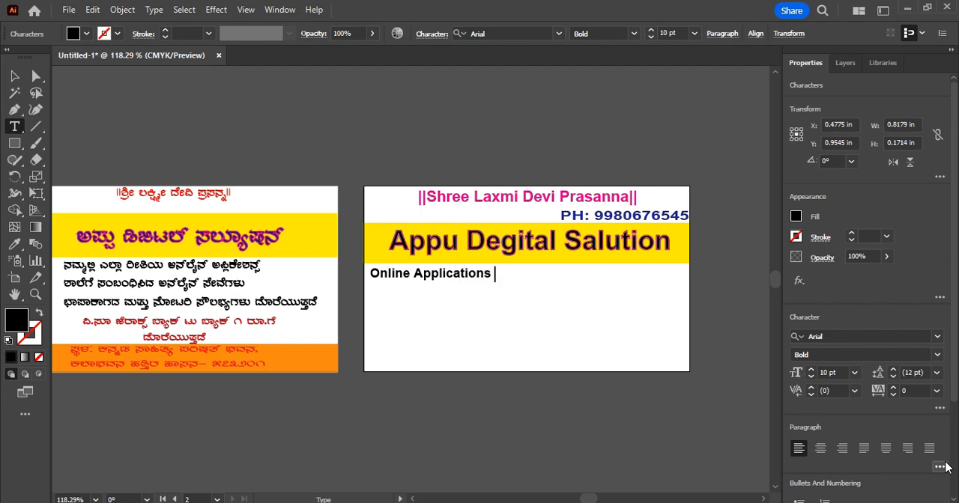
type(" , U-Disc")
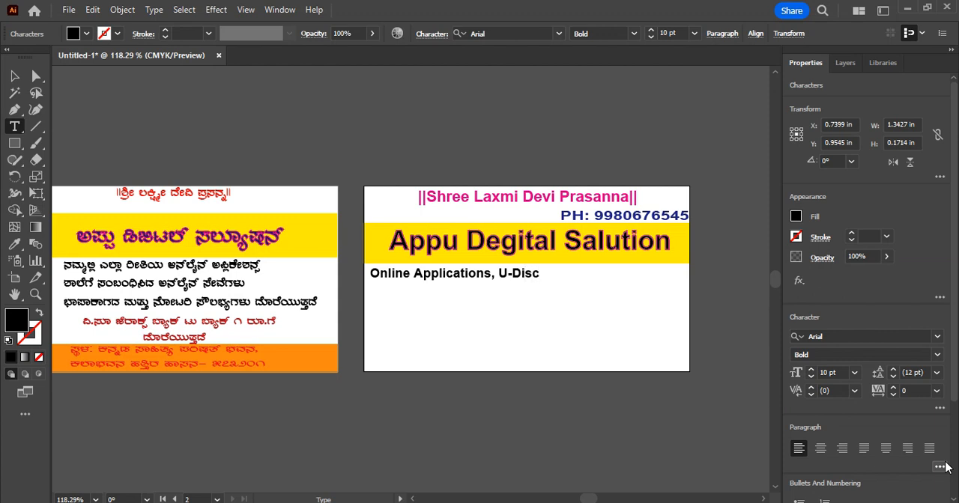
type(", SATS, E-Stamps")
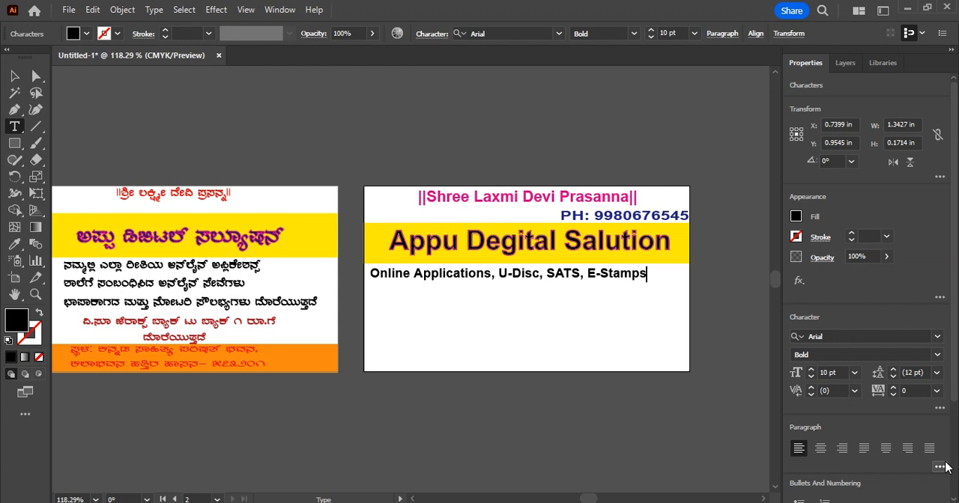
Add a second line to the services text reading "And Notary Services Available here............"
key("Return")
type("And")
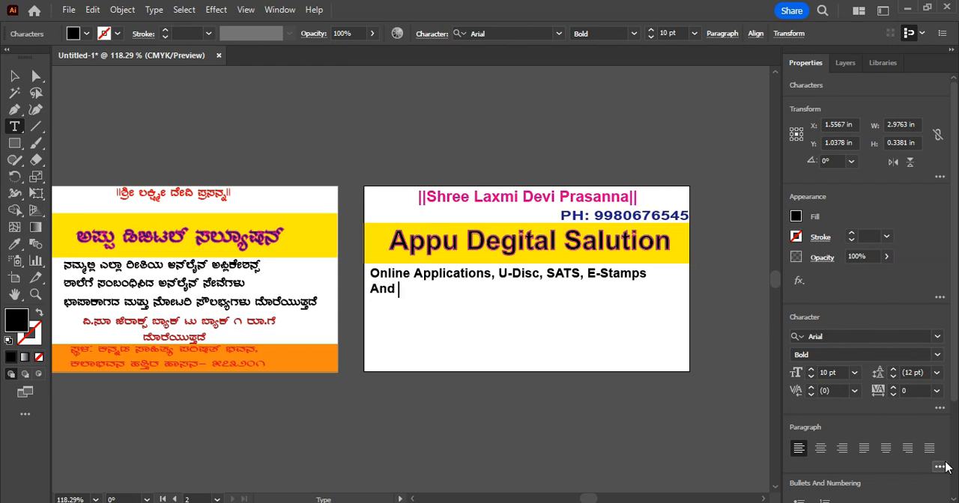
type(" Notary Ser")
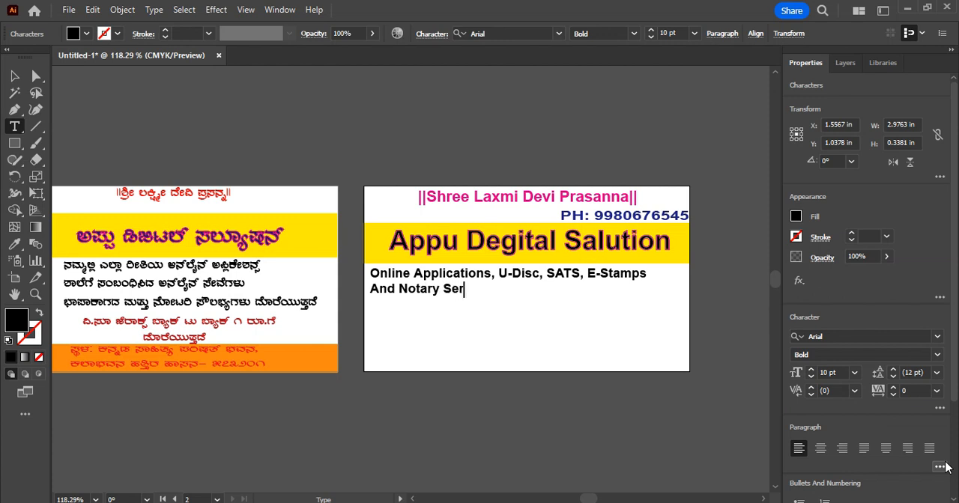
type("vices Available")
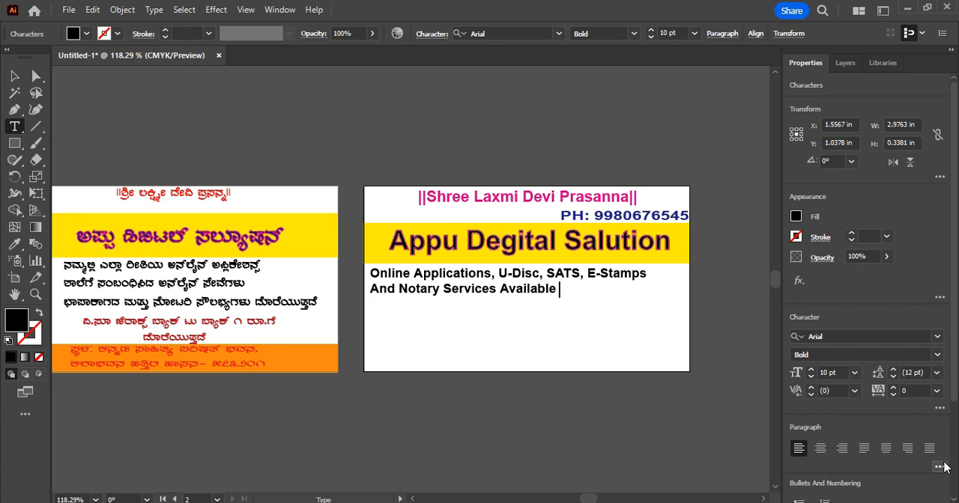
type(" h")
key("BackSpace")
type("here.............")
Add a third line to the services text reading "Special Notice:"
key("Return")
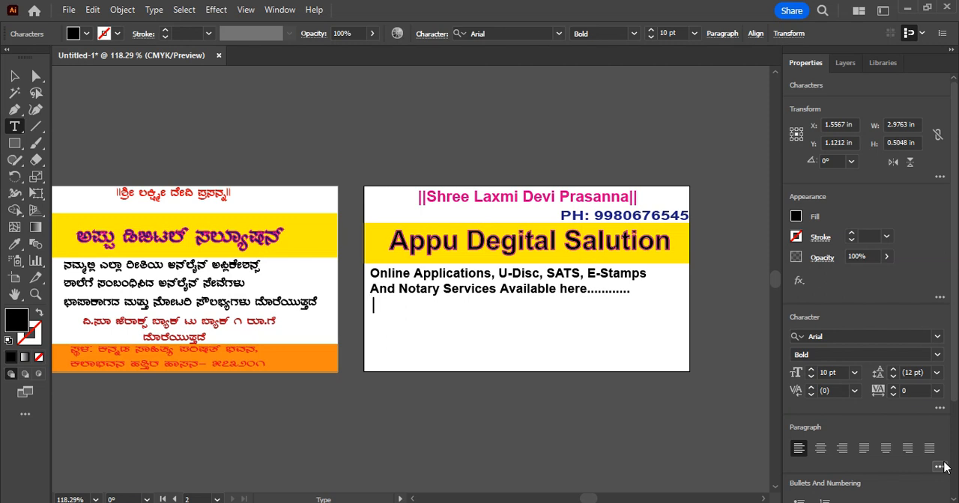
type("Special No")
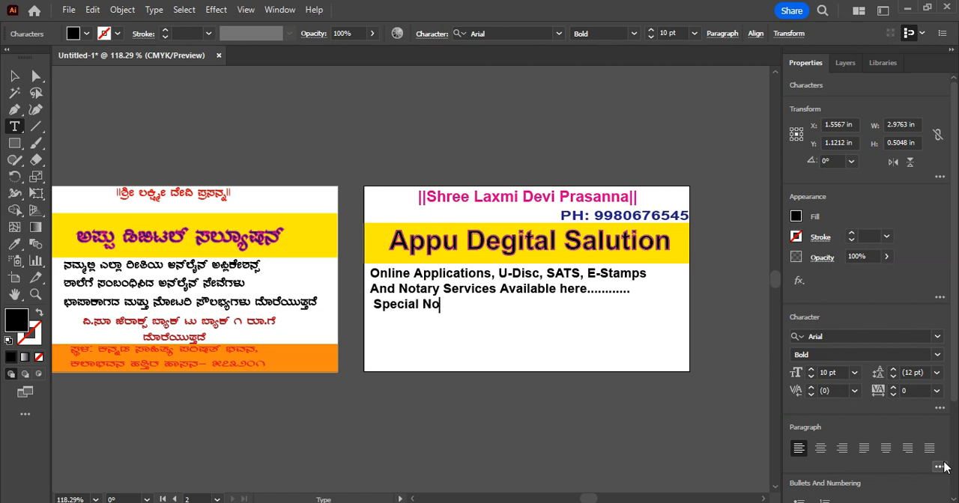
type("tice:")
Add a line under "Special Notice:" reading "Xerox Back & Back Only 1 Rs."
key("Return")
type("Xer")
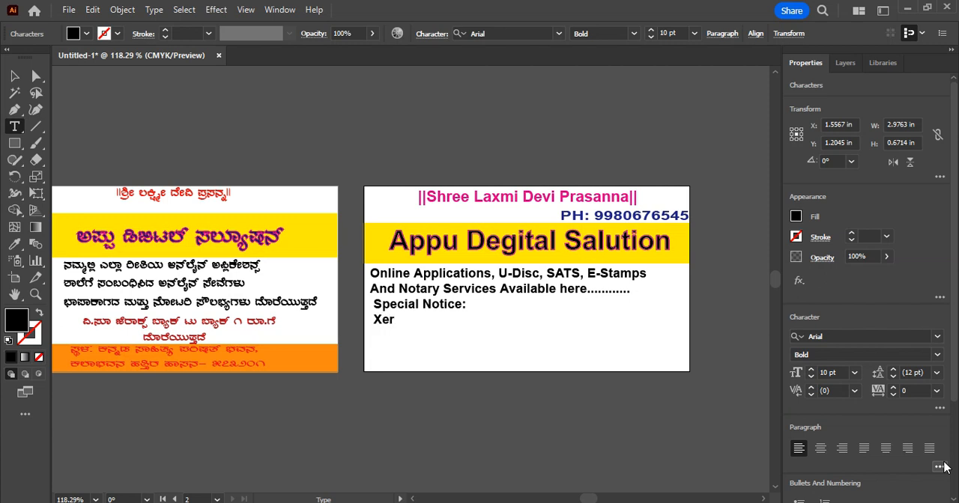
type("ox Back & Back ")
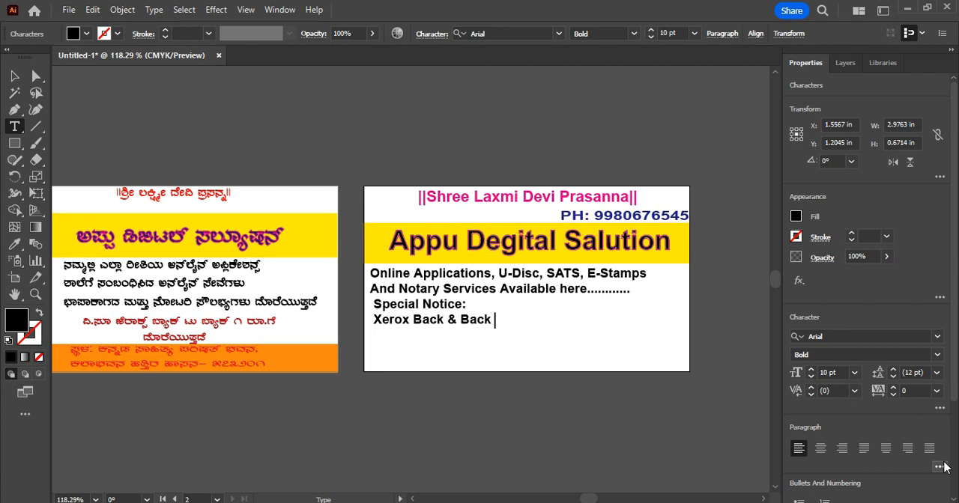
type("Only 1 Rs.")
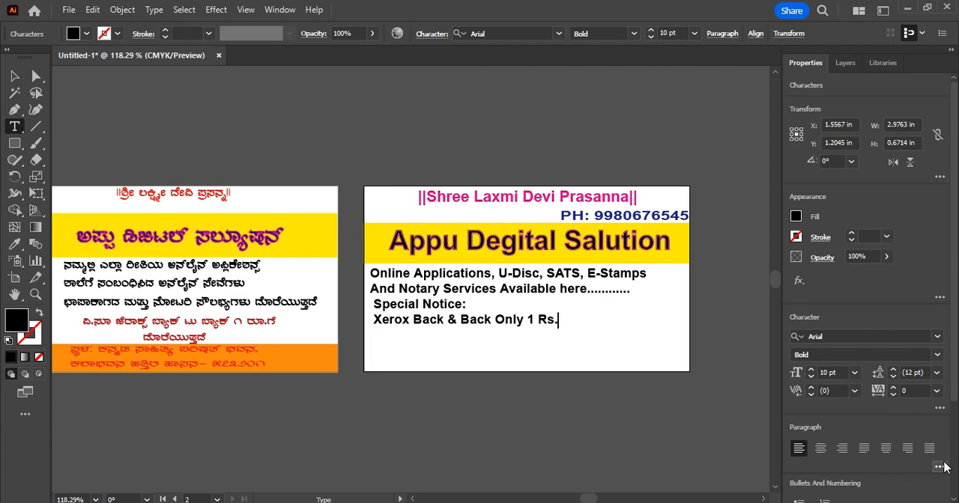
Replace the "Rs." ending of the Xerox line with "/-" directly after the 1
key("BackSpace")
key("BackSpace")
key("BackSpace")
key("BackSpace")
Add an indented "Place:" line under the Xerox line, followed by the building line of the business address ending with a comma
type("/- ")
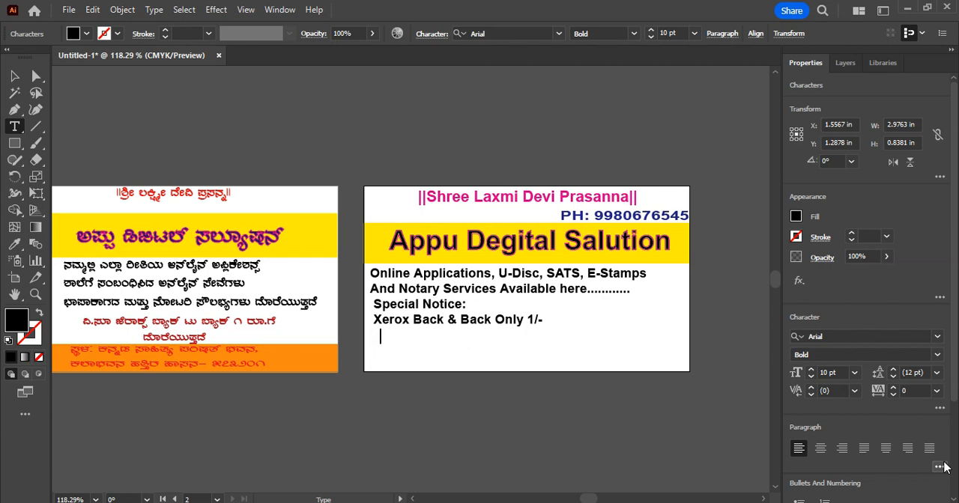
Add an indented "Place:" line under the Xerox line, followed by the building line of the business address ending with a comma
key("Return")
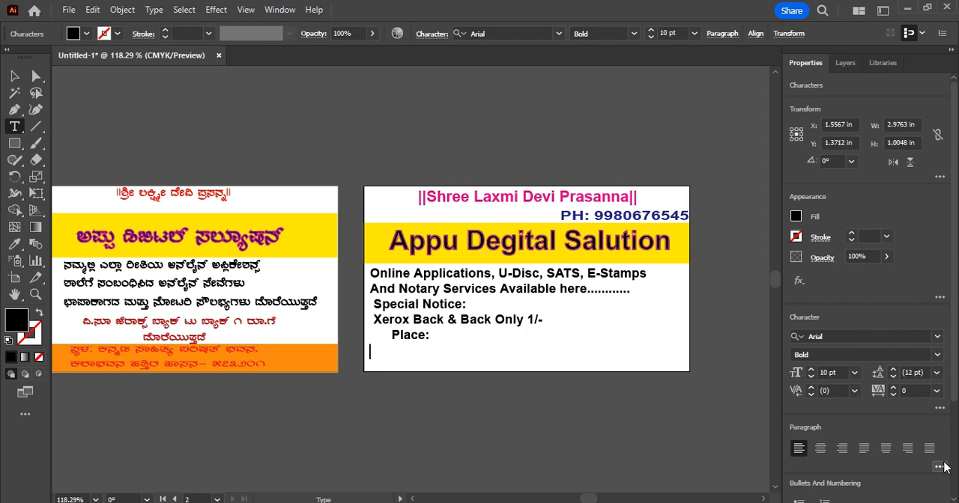
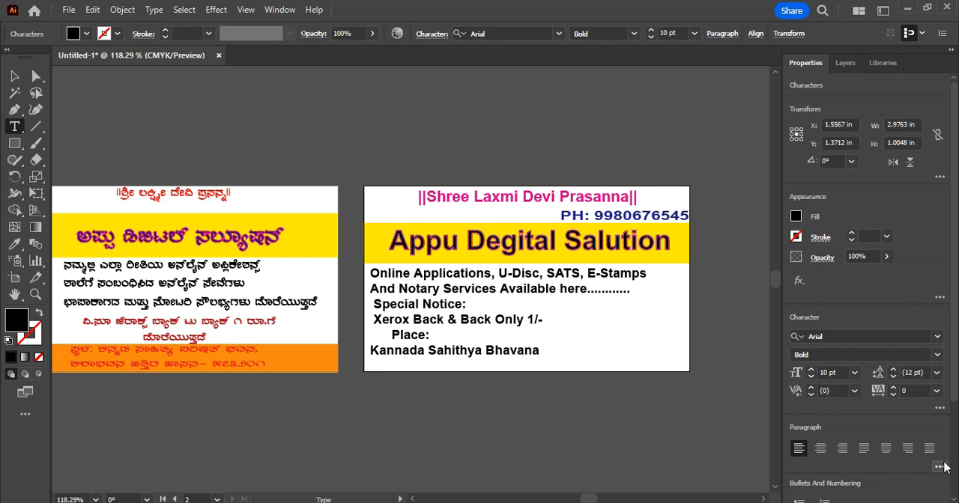
Add a final line to the text block with the rest of the business address: nearby landmark, city and postal code
key("Return")
type("Near Ka")
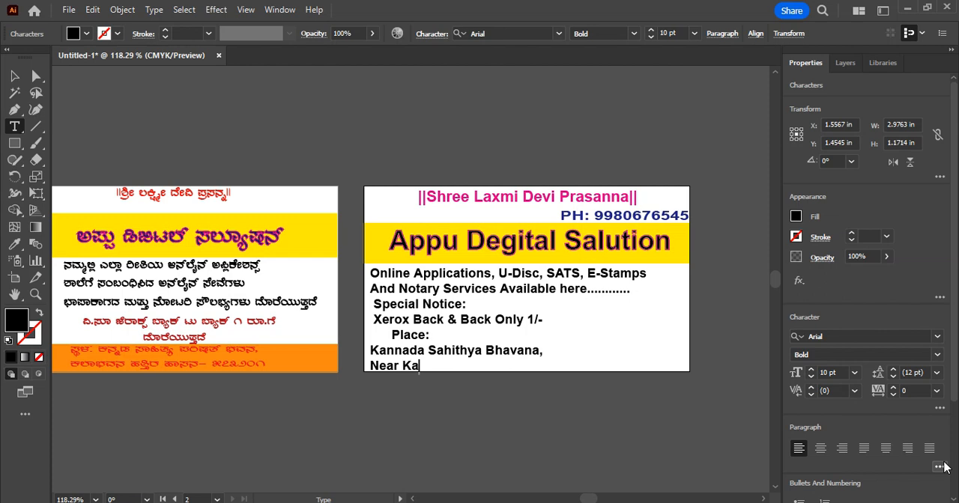
type("labhavan")
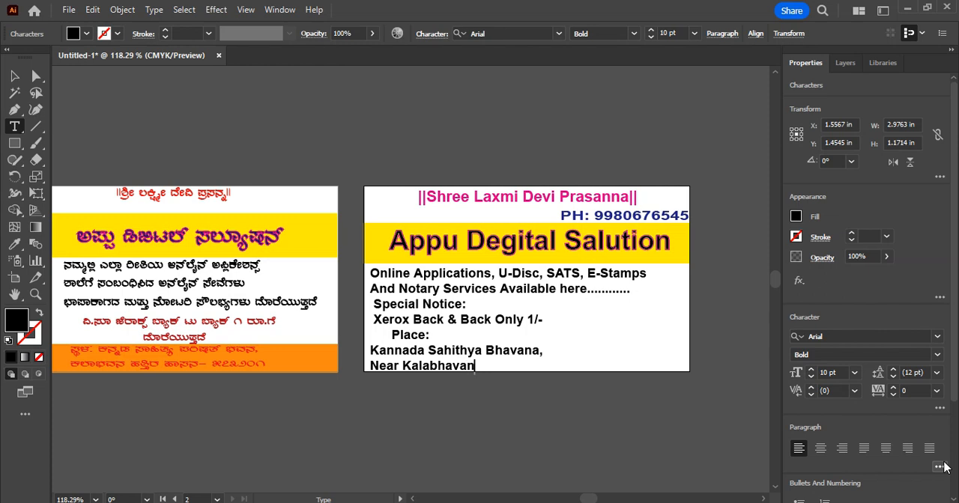
type("a, Hassan-")
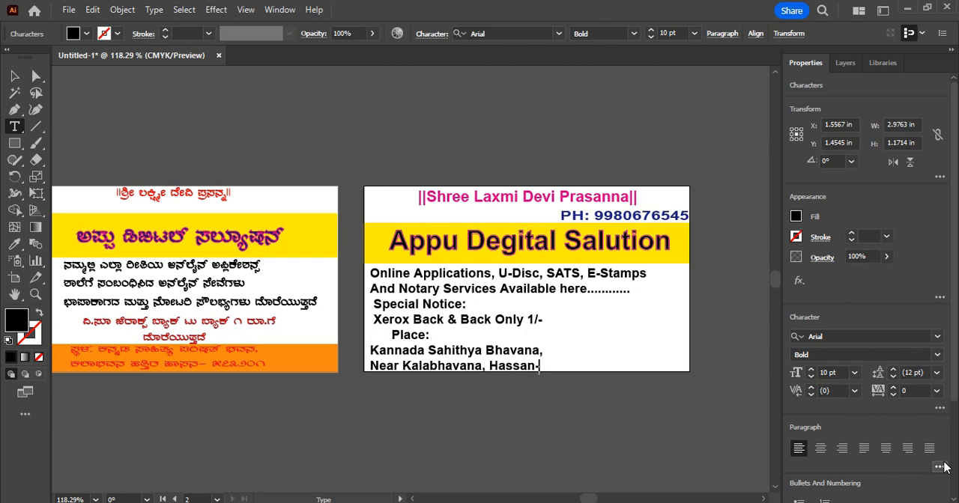
type("573201")
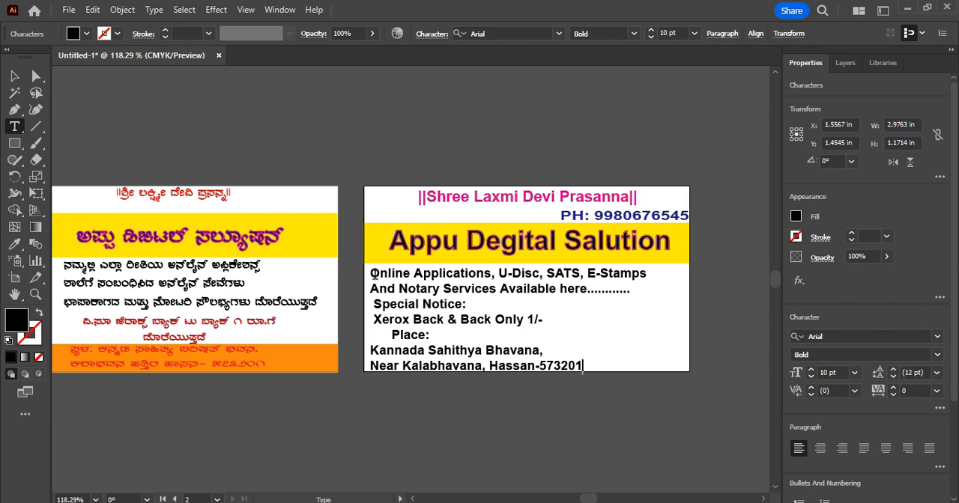
Indent the "Special Notice:" and Xerox lines with leading spaces so they sit roughly centred on the card
left_click(375, 274)
left_click(375, 305)
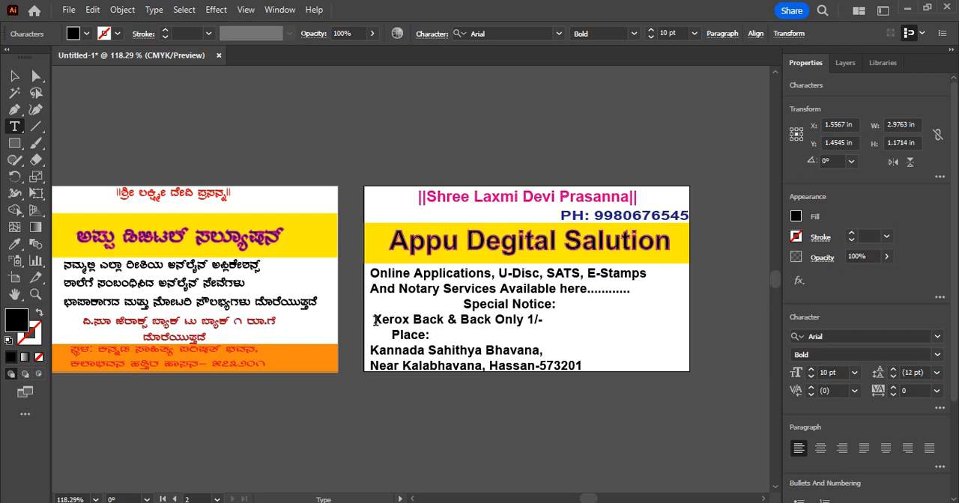
left_click(375, 320)
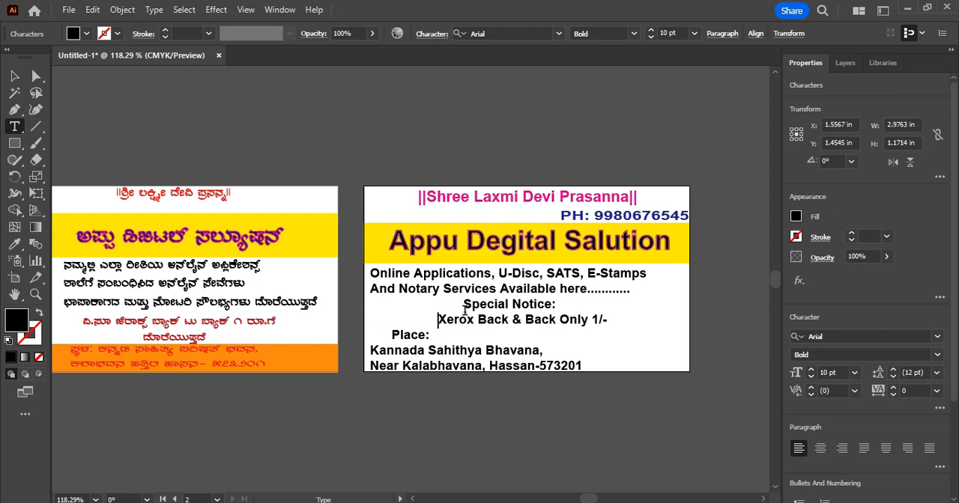
Colour the "Special Notice:" text red
left_click_drag(463, 304, 536, 304)
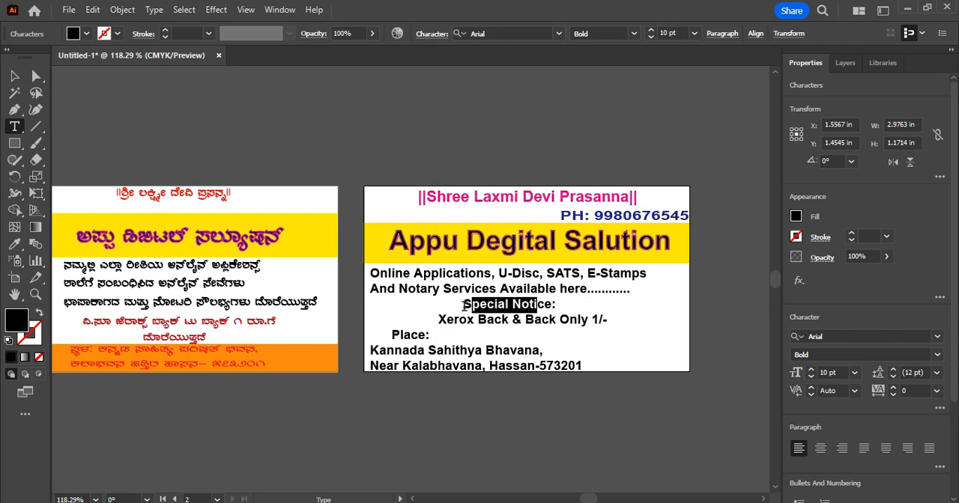
left_click_drag(465, 305, 568, 307)
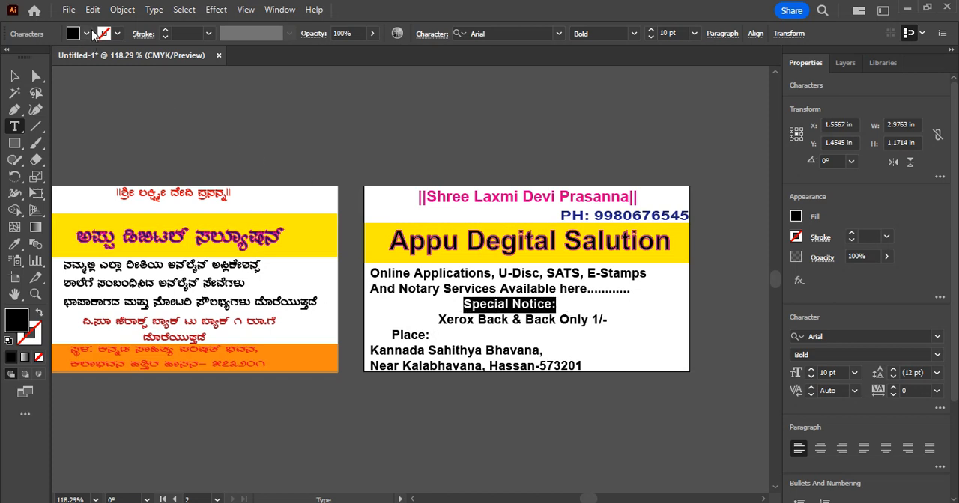
left_click(87, 34)
left_click(48, 57)
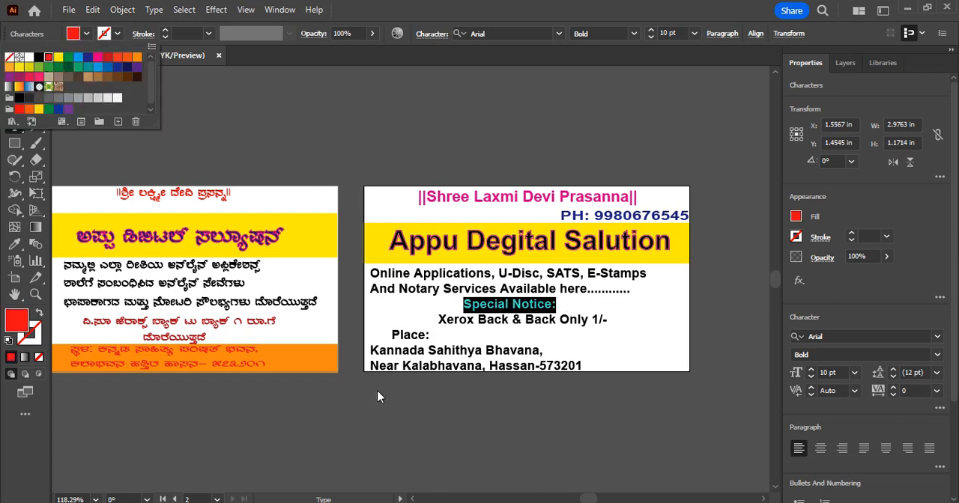
Colour the "Xerox Back & Back Only 1/-" line dark navy blue
left_click(442, 325)
left_click_drag(440, 319, 617, 322)
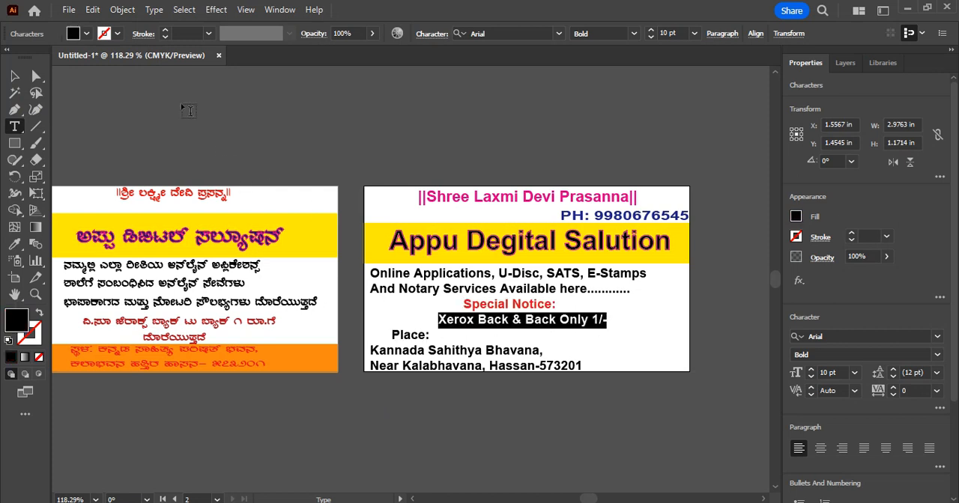
left_click(87, 34)
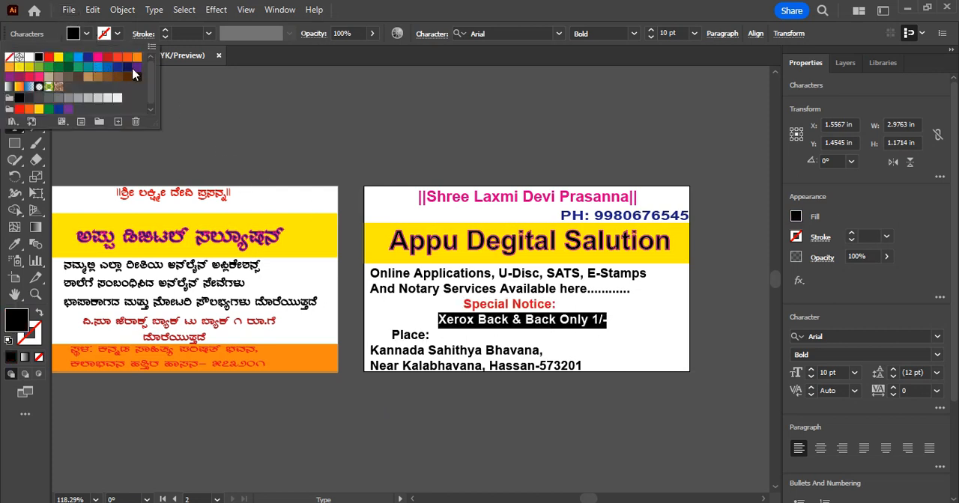
left_click(127, 67)
left_click(555, 340)
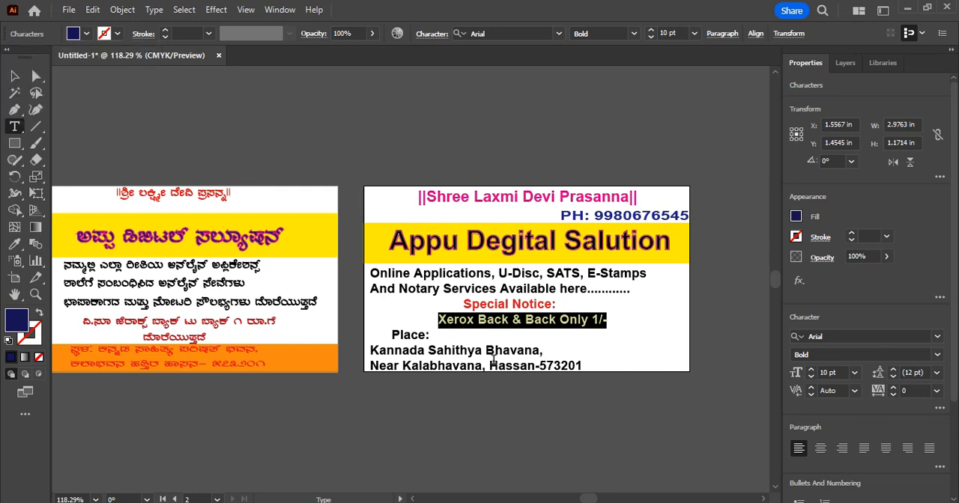
Indent the "Place:" line and both address lines with leading spaces so they sit roughly centred beneath the Xerox line
left_click(489, 345)
left_click(393, 337)
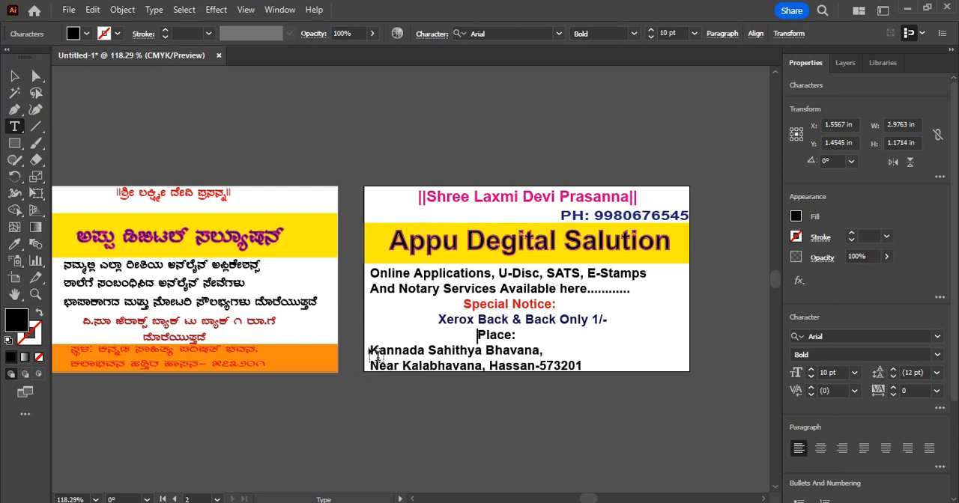
left_click(371, 349)
left_click(370, 349)
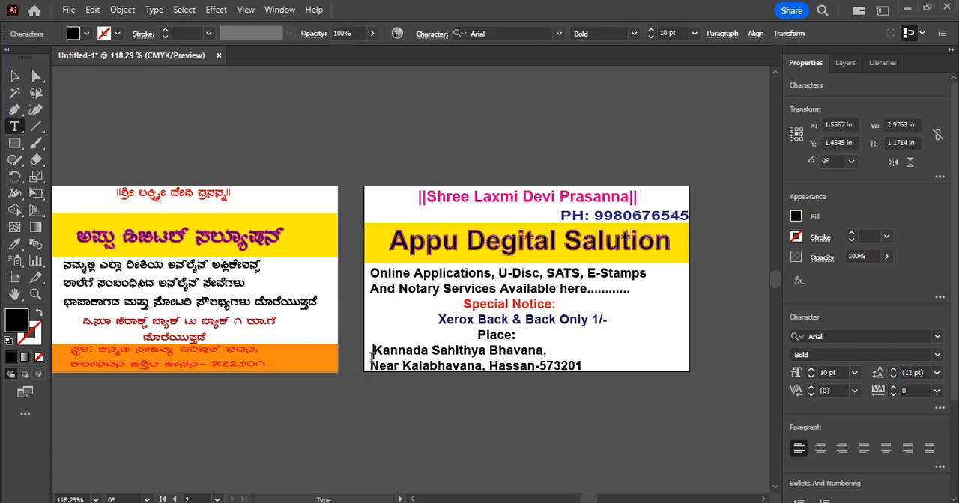
left_click(375, 374)
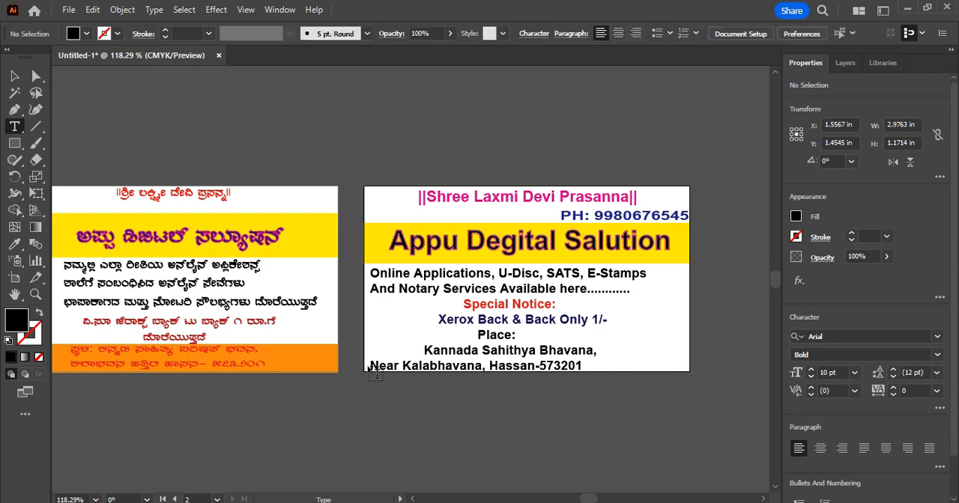
left_click(371, 365)
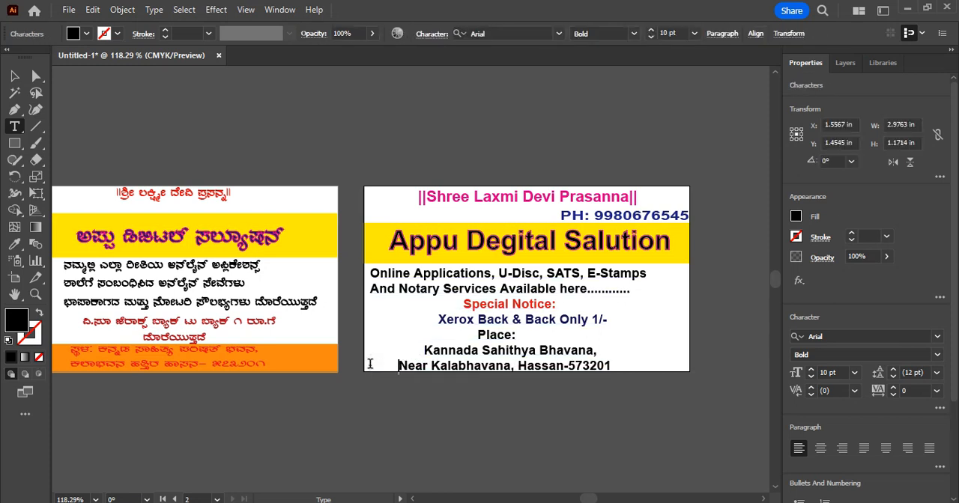
key("BackSpace")
key("BackSpace")
key("BackSpace")
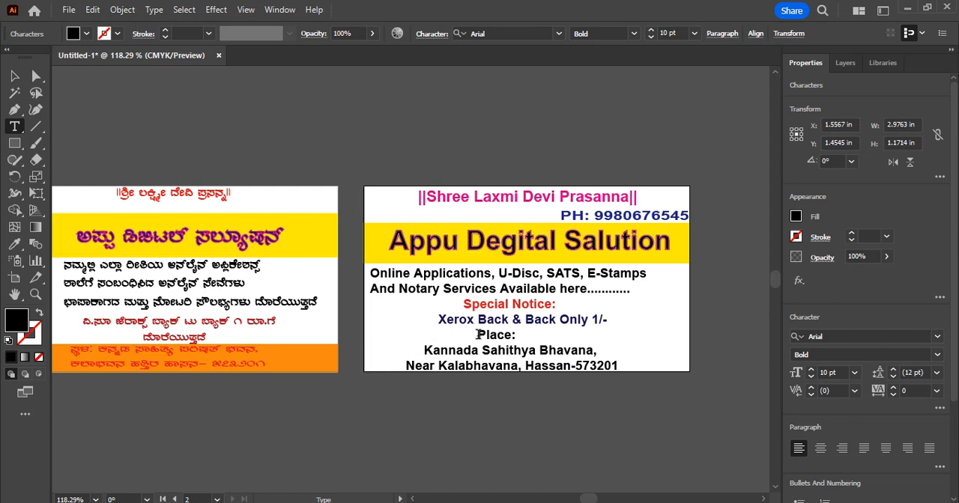
Colour the "Place:" text magenta pink and finish editing the text block
left_click_drag(477, 334, 517, 336)
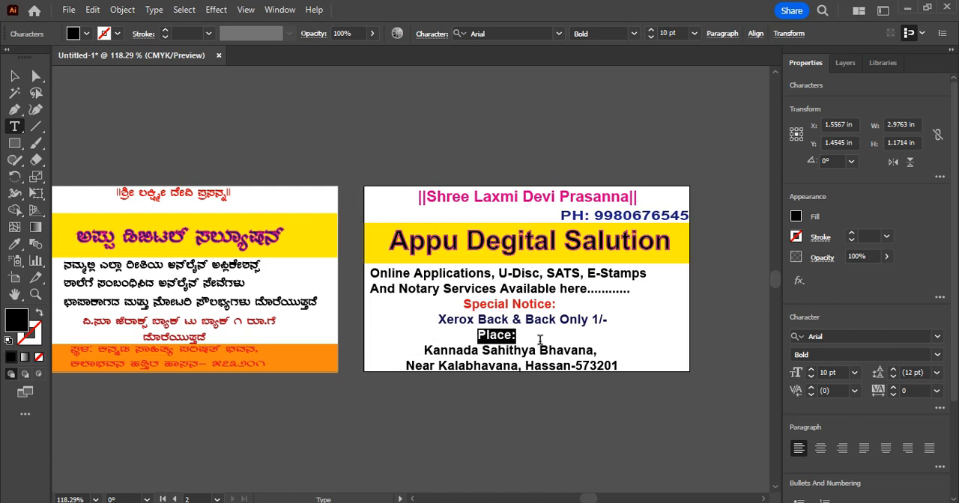
left_click(87, 34)
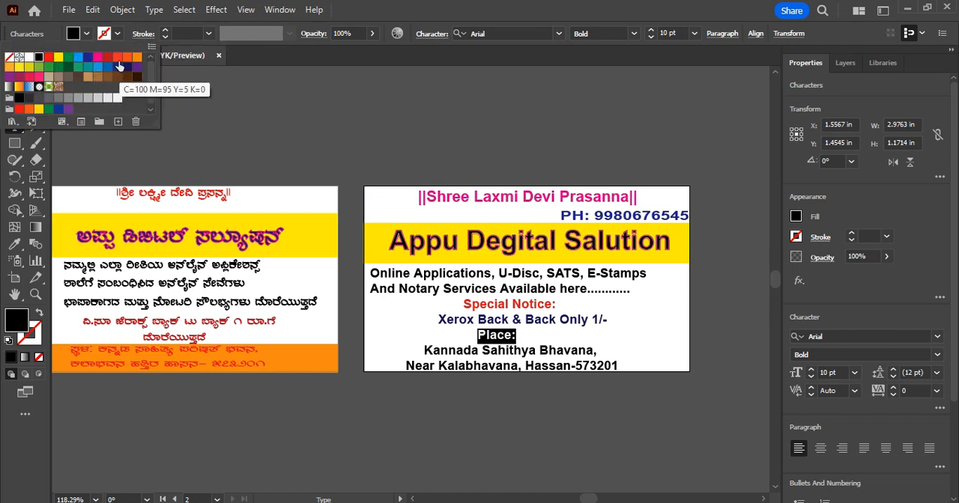
left_click(98, 57)
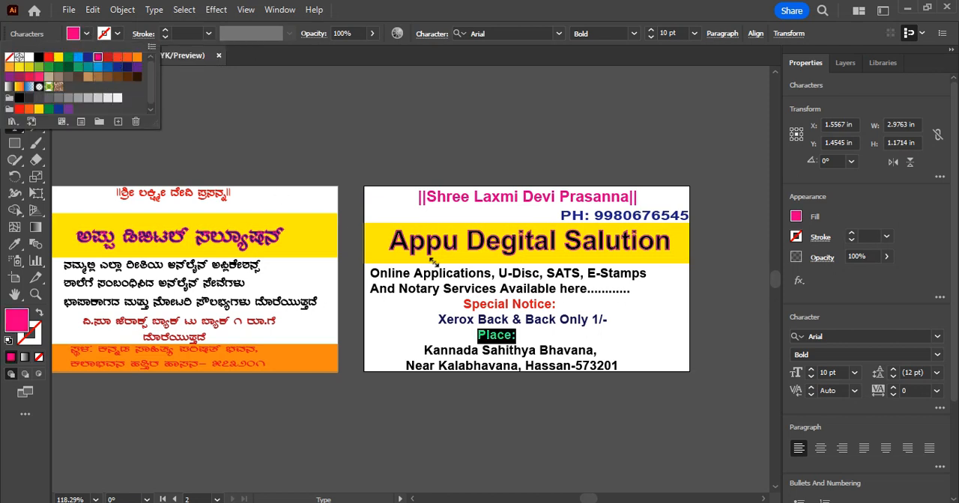
left_click(576, 321)
left_click(660, 347)
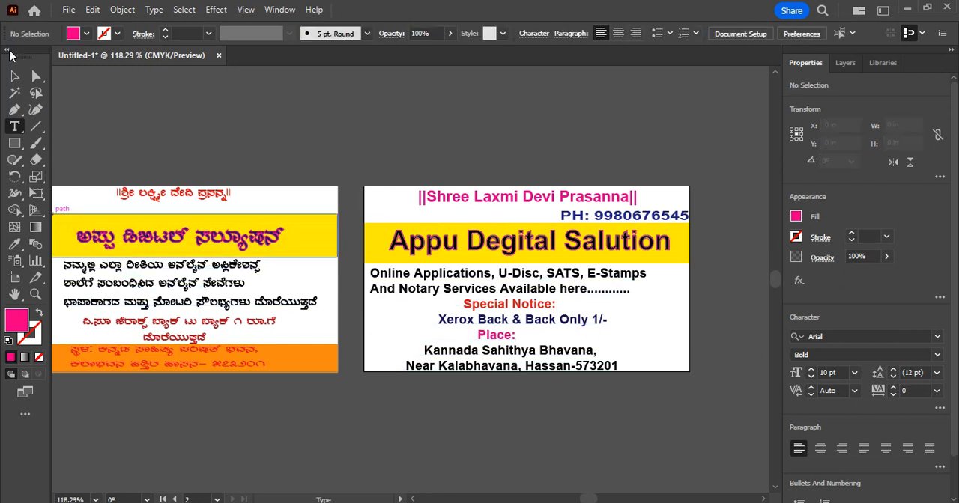
Move the black Kannada services text on the first card closer to the card's left edge, just below the yellow band
left_click(14, 75)
left_click(159, 294)
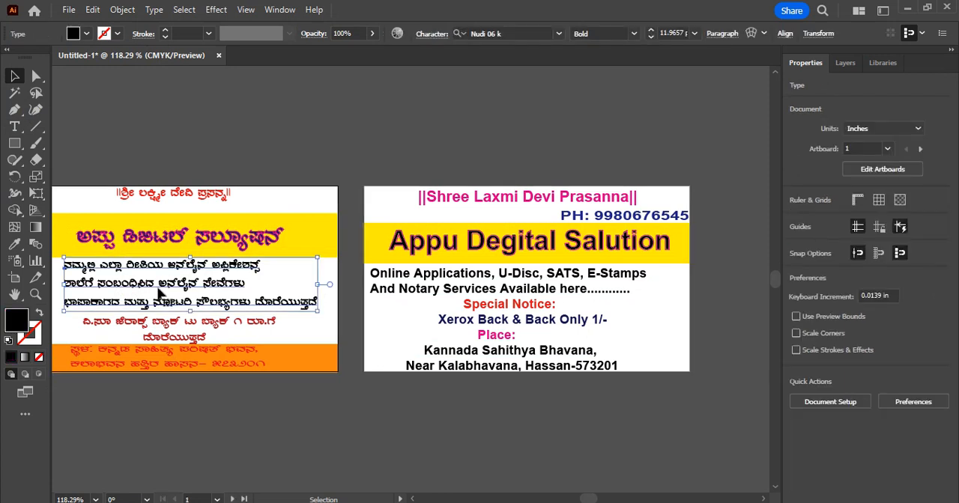
left_click_drag(159, 294, 146, 296)
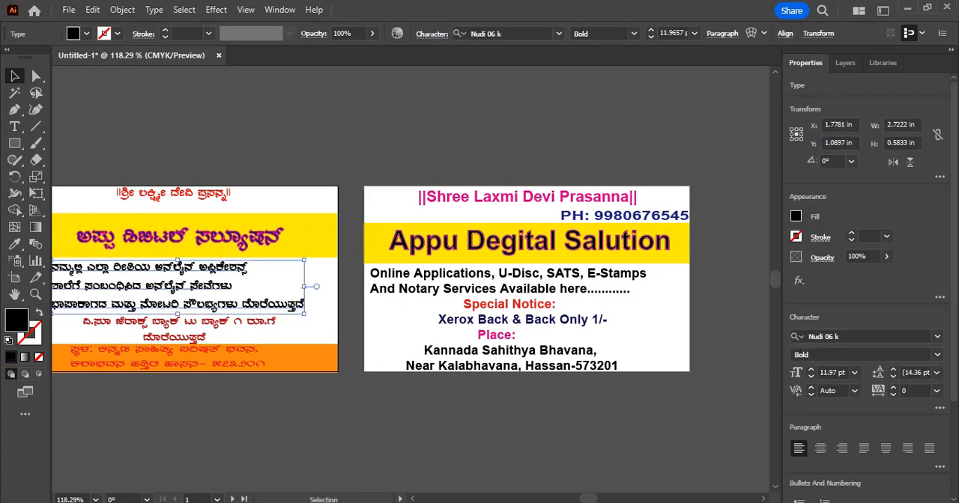
left_click(411, 500)
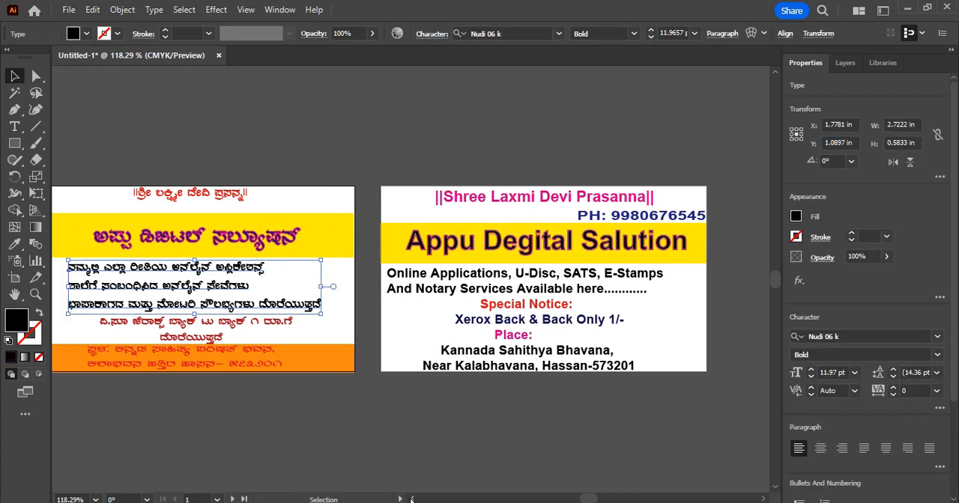
left_click(411, 500)
left_click(412, 500)
left_click(411, 500)
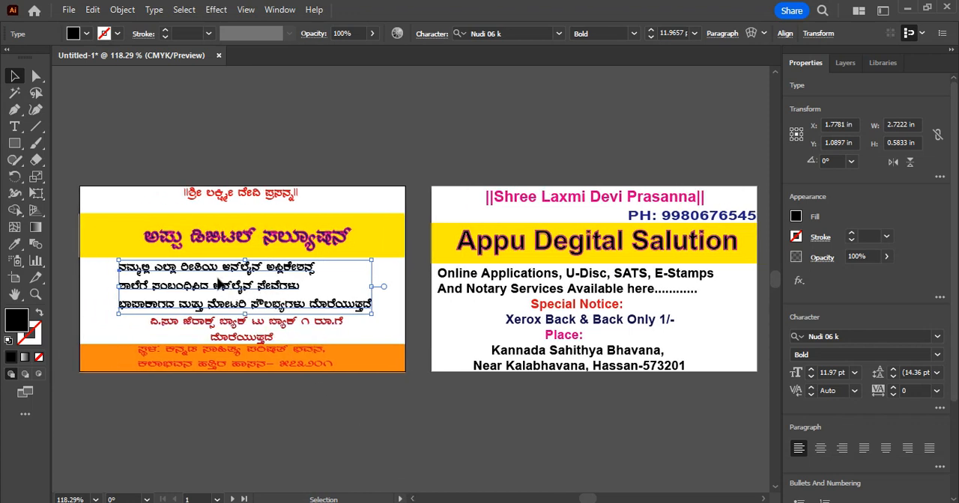
left_click_drag(214, 292, 200, 286)
left_click(227, 336)
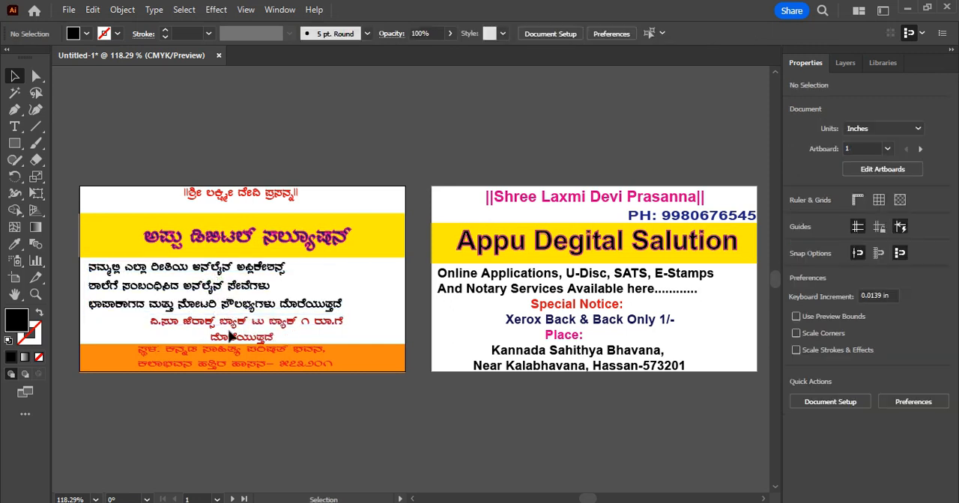
Move the red two-line Kannada Xerox text on the first card horizontally to the left, beneath the services text
double_click(229, 329)
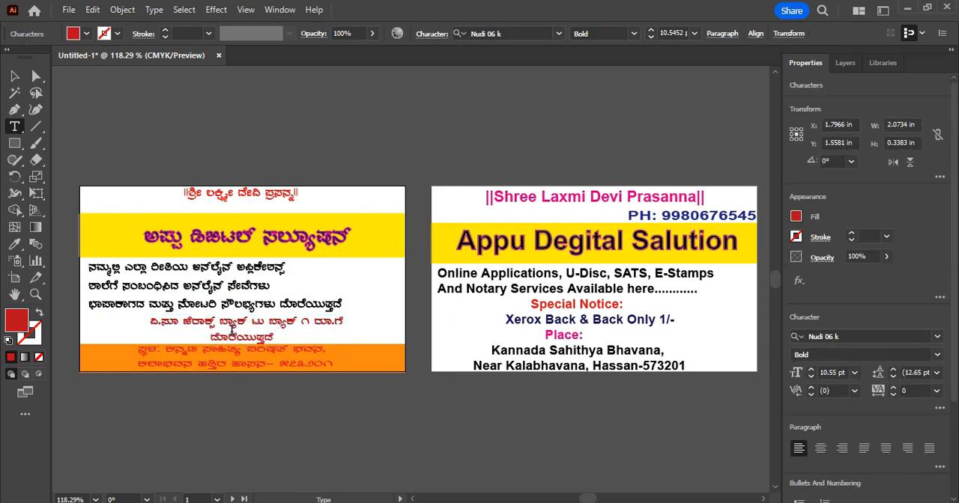
left_click(14, 76)
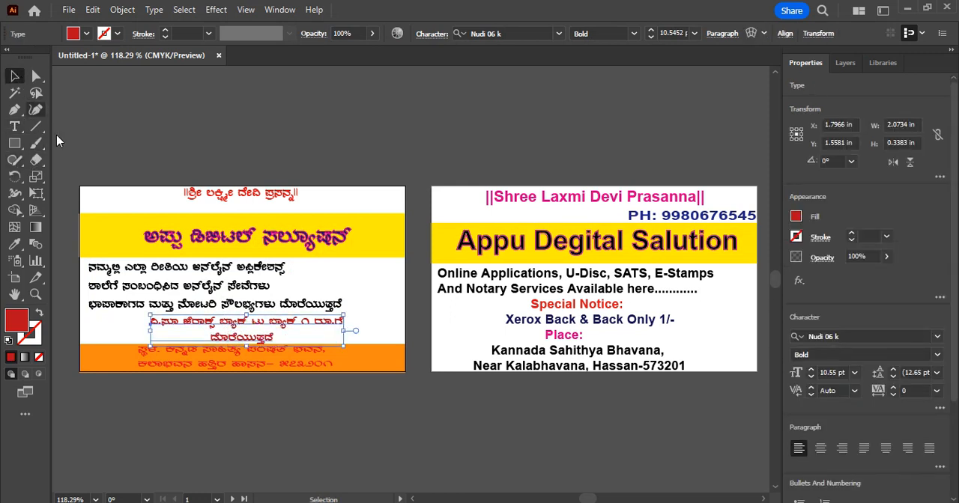
left_click_drag(232, 323, 191, 330)
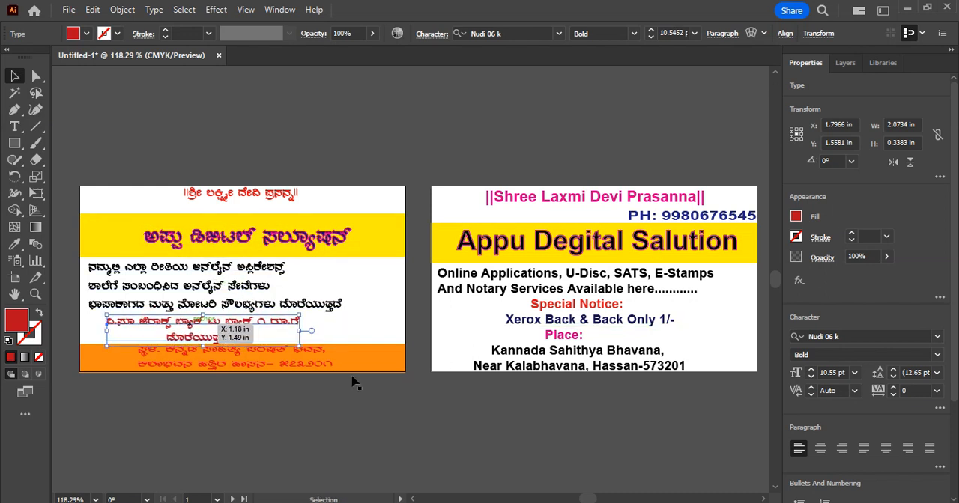
Shift the English services and address text block slightly left and up, flush with the second card's left edge
left_click_drag(601, 329, 591, 326)
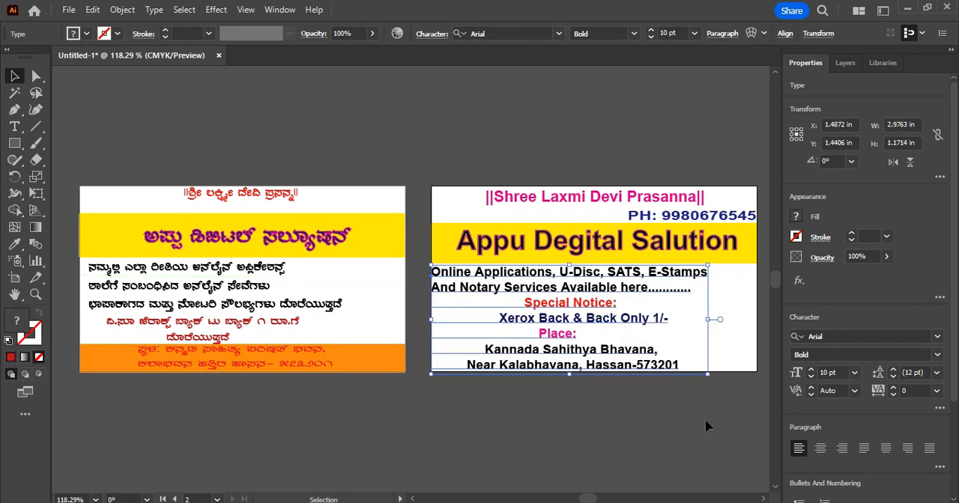
left_click(707, 426)
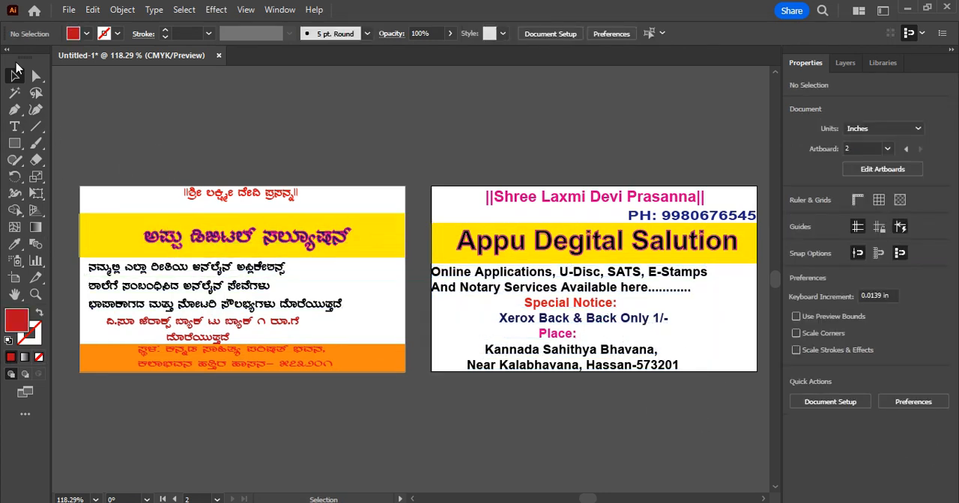
Place the shop photo "images" from the Desktop on the first card, beside the Kannada services text at its right edge, about 0.69 by 0.63 in
left_click(68, 9)
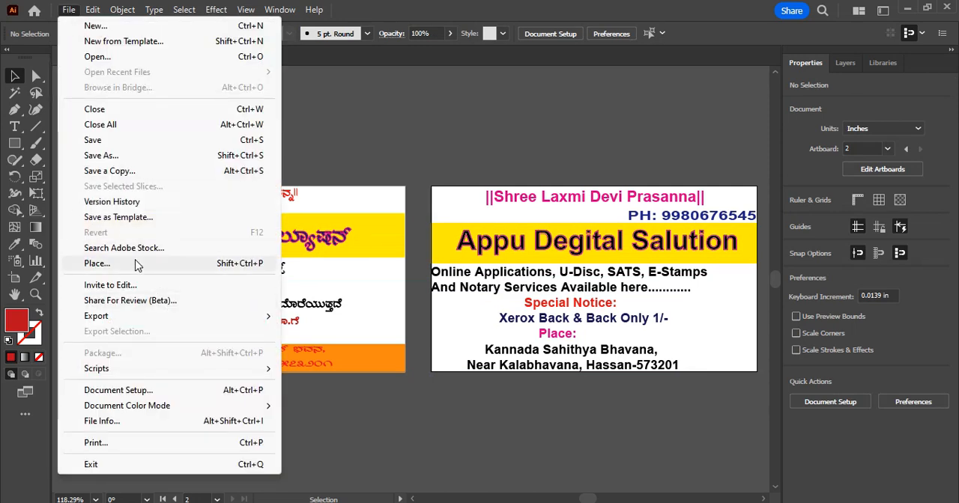
left_click(137, 266)
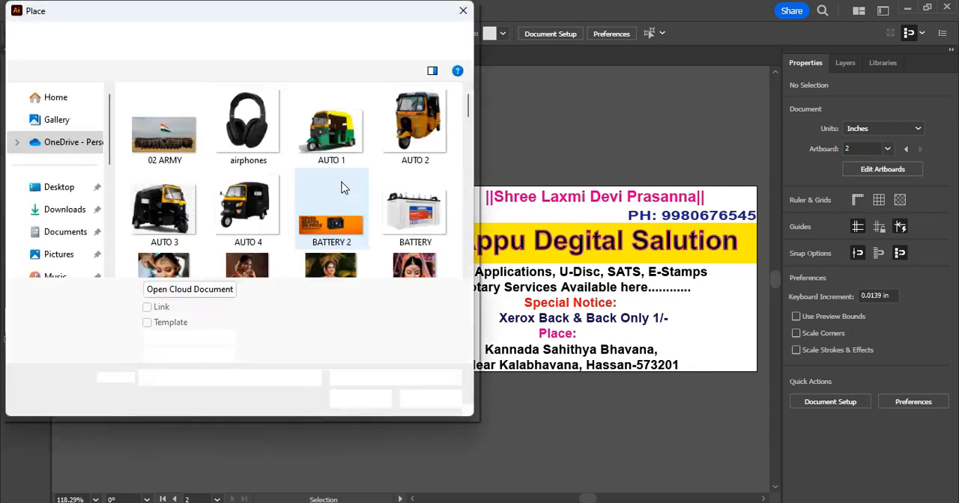
scroll(270, 199, "down", 1)
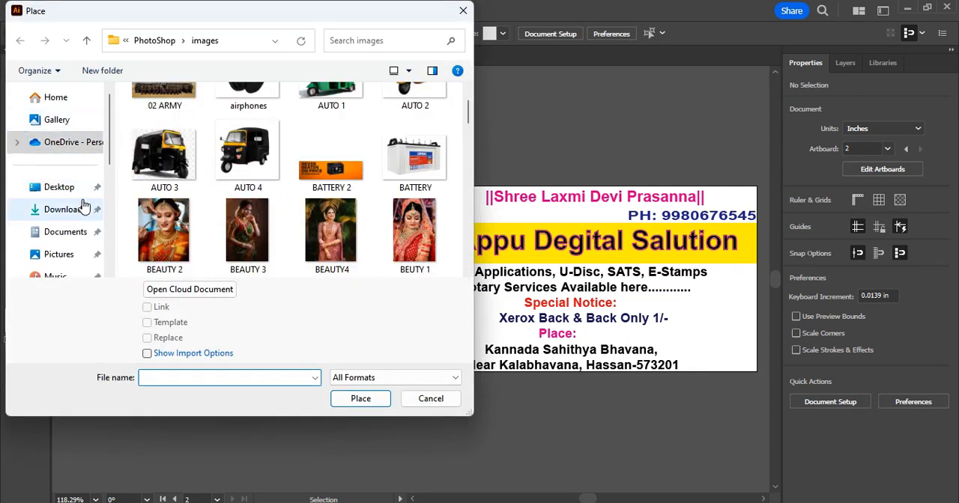
left_click(81, 193)
scroll(292, 195, "down", 3)
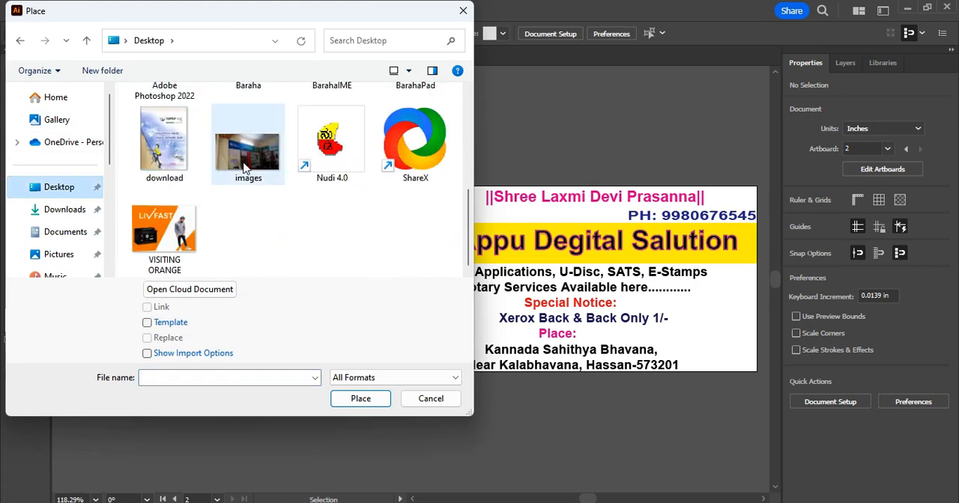
left_click(247, 153)
left_click(366, 404)
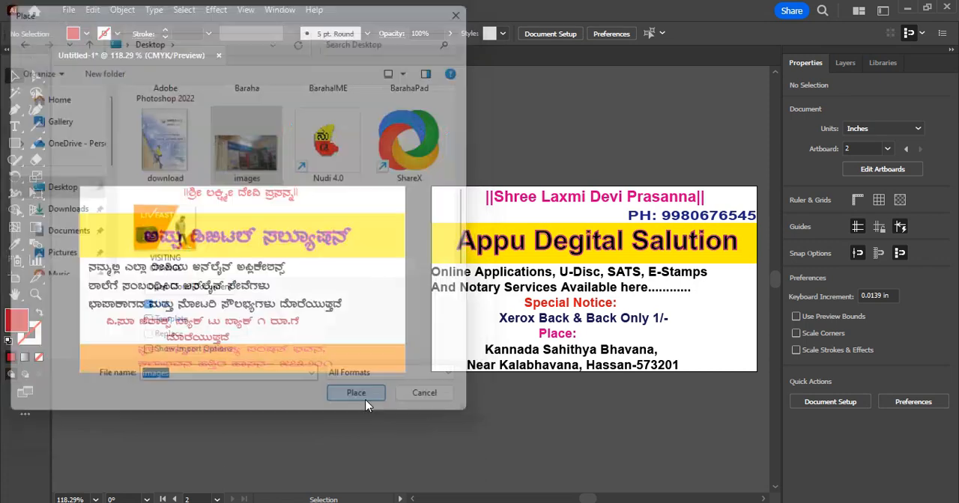
left_click_drag(342, 273, 404, 301)
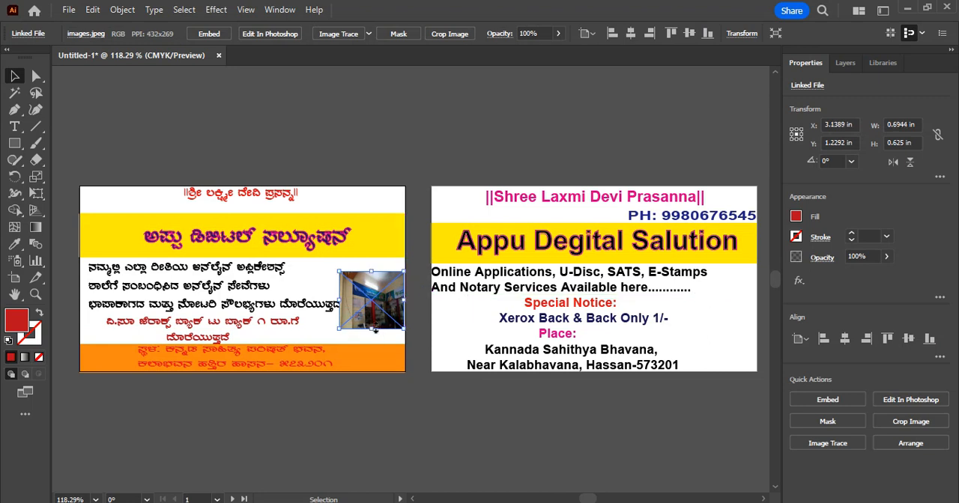
left_click(310, 142)
Duplicate the shop photo and position the copy in the second card's lower-right corner, beside the notice and address text
left_click(377, 317)
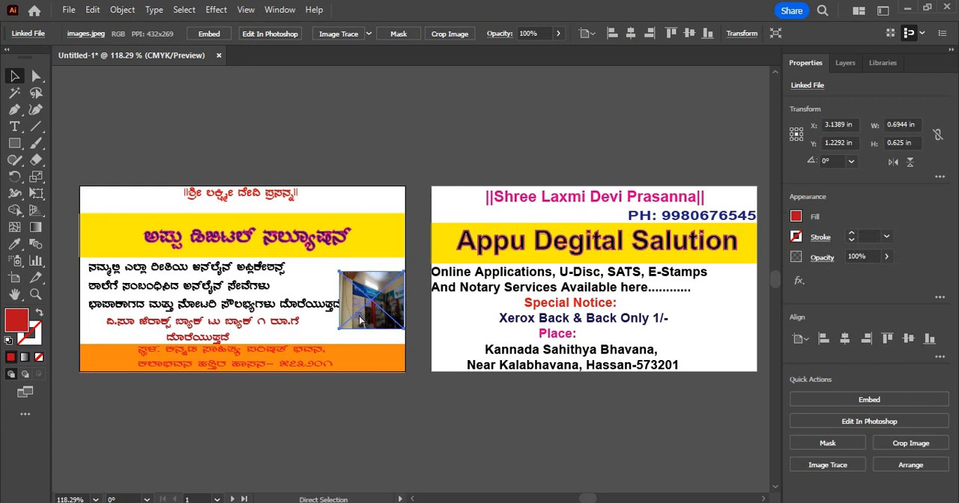
key("ctrl+v")
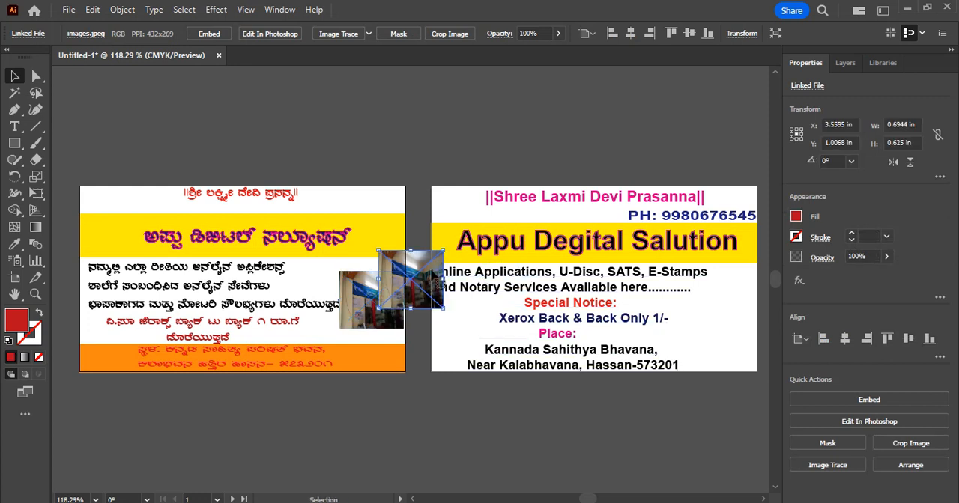
left_click_drag(426, 291, 728, 333)
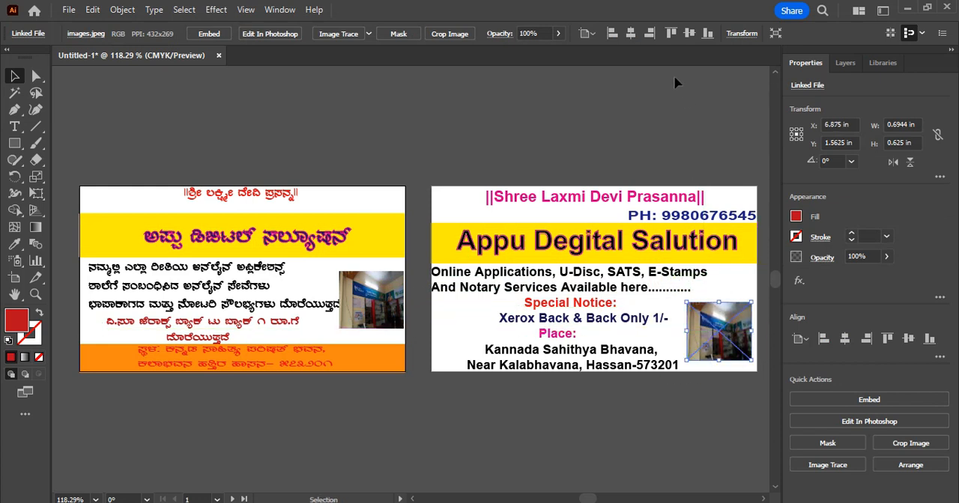
left_click(675, 116)
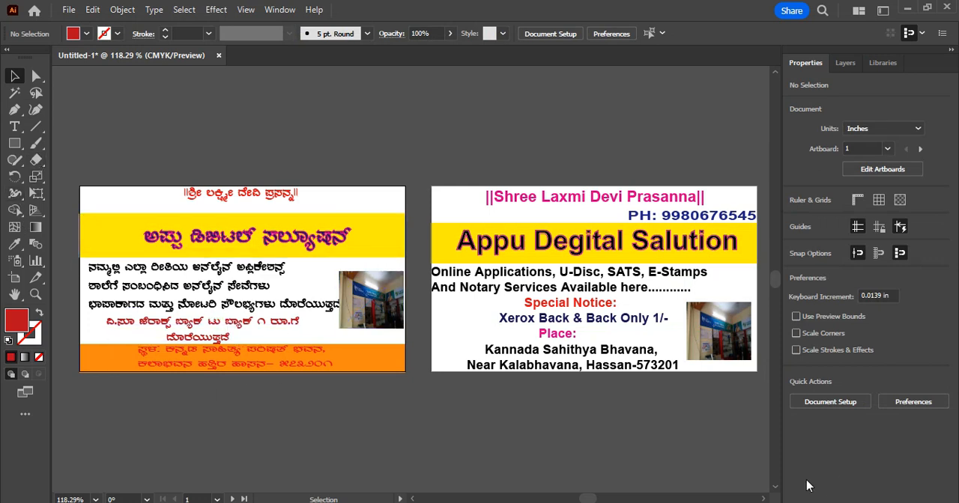